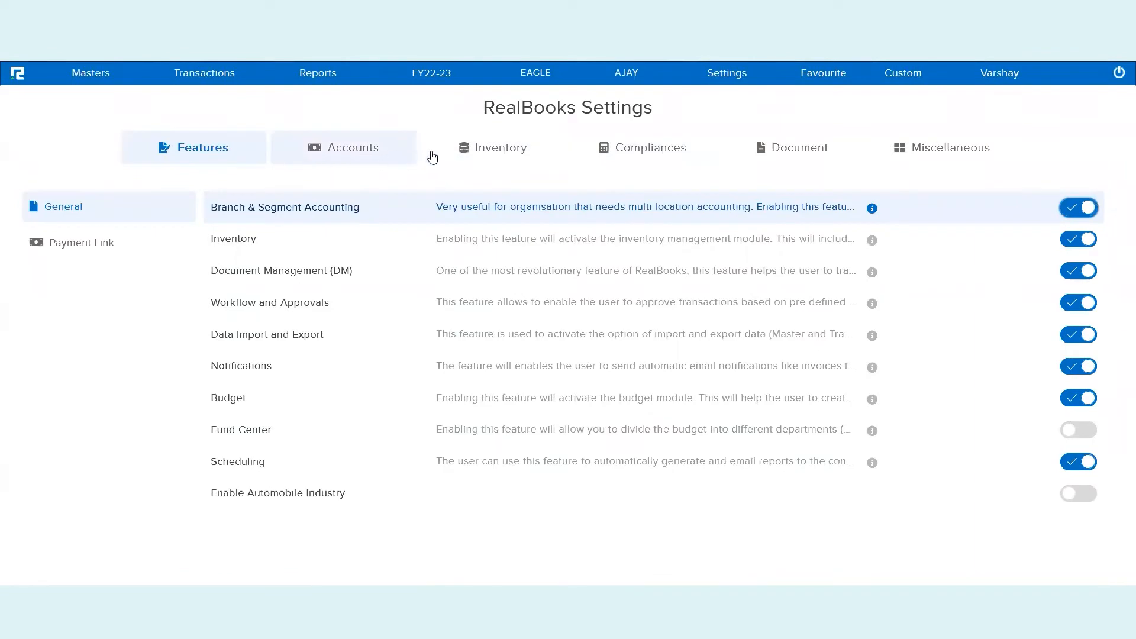
Show the Inventory settings and highlight the Point Of Sale, voucher type, thermal print count and narration options
{"action": "left_click", "coordinate": [482, 155]}
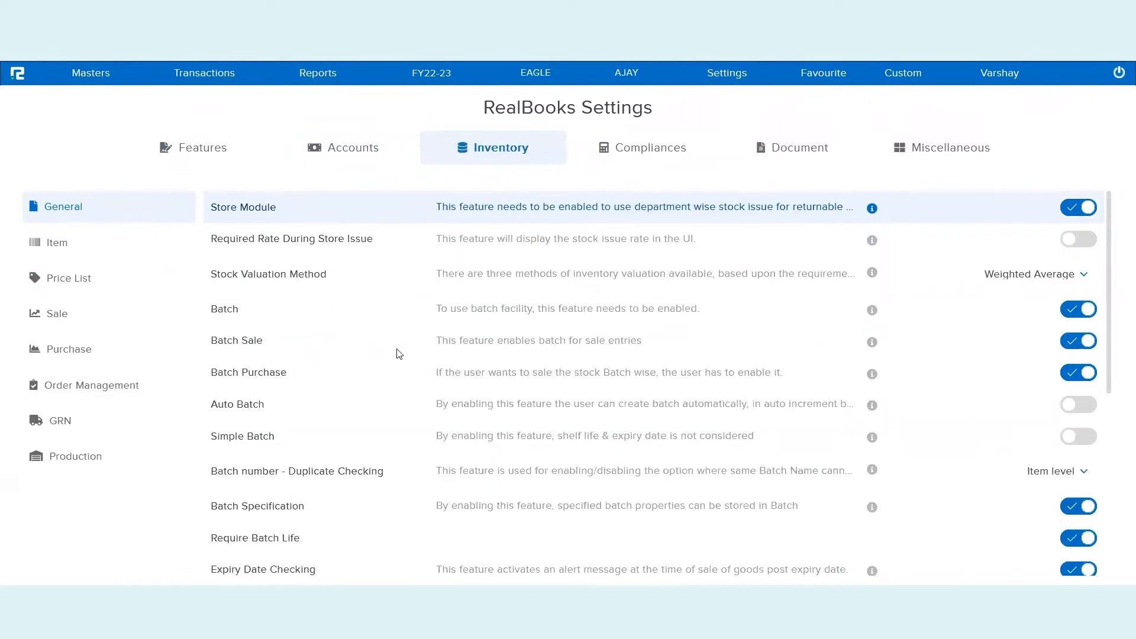
{"action": "scroll", "coordinate": [391, 420], "scroll_direction": "down", "scroll_amount": 2}
{"action": "scroll", "coordinate": [392, 420], "scroll_direction": "down", "scroll_amount": 5}
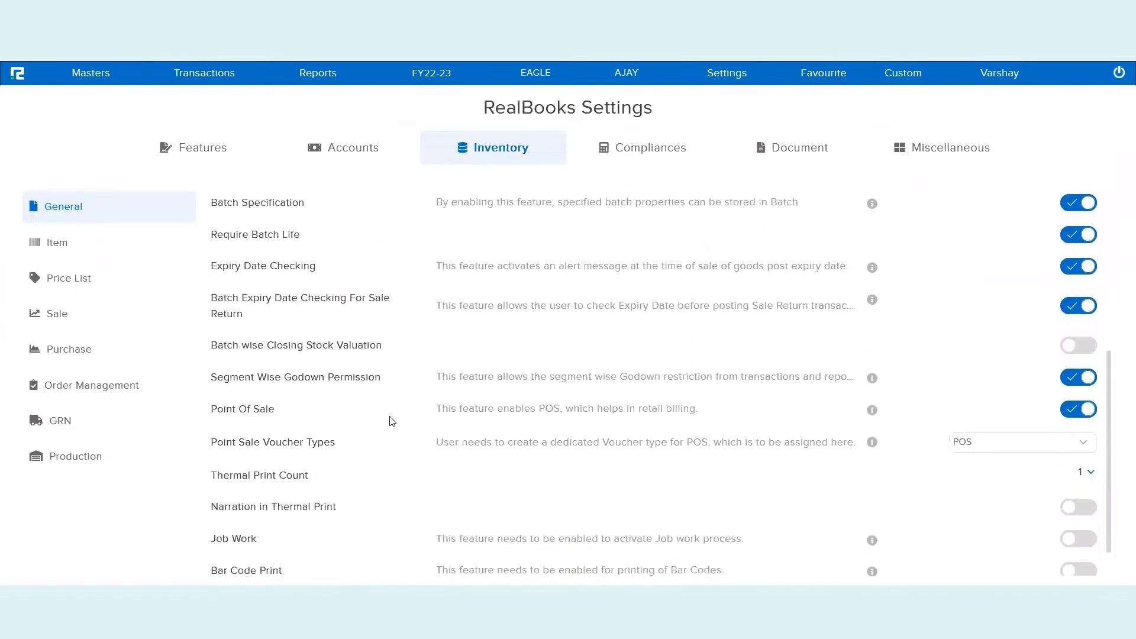
{"action": "triple_click", "coordinate": [259, 383]}
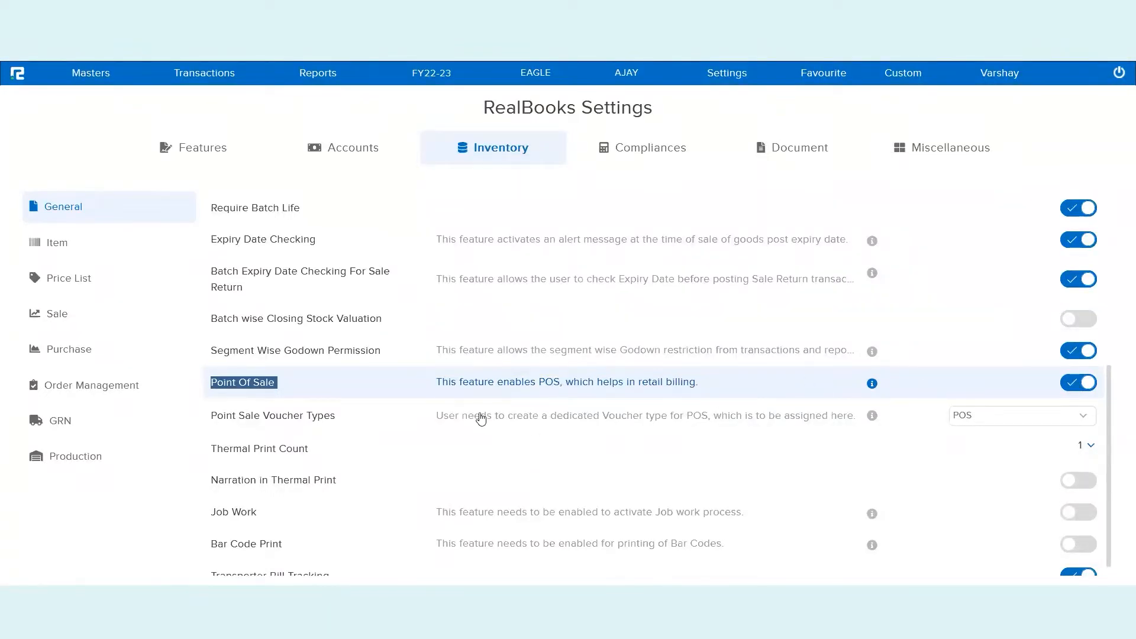
{"action": "triple_click", "coordinate": [278, 418]}
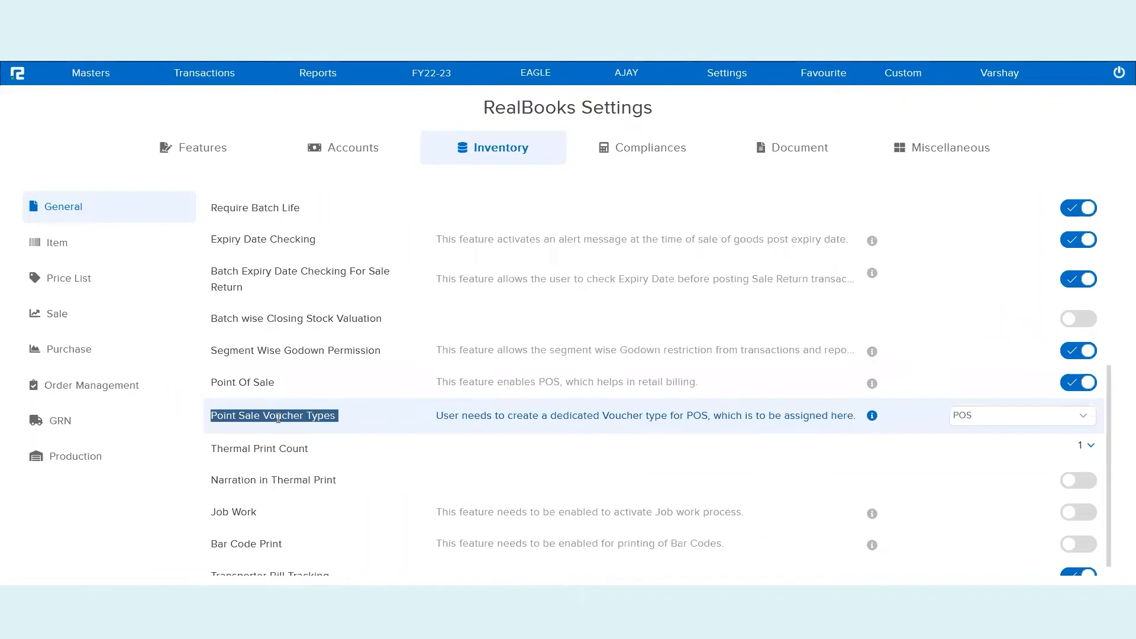
{"action": "triple_click", "coordinate": [266, 450]}
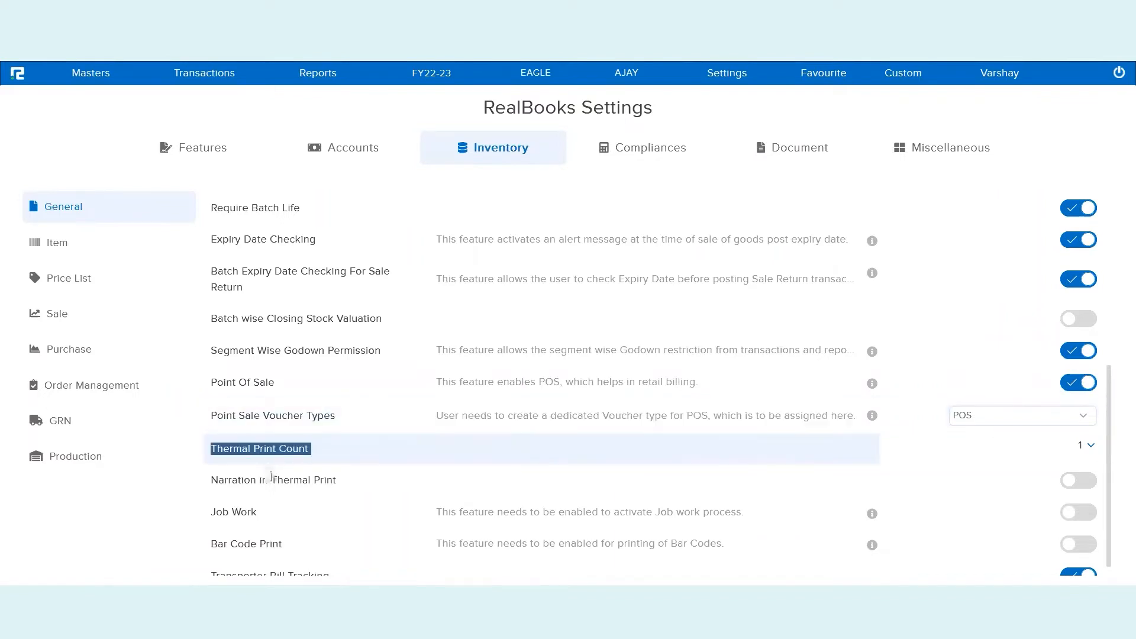
{"action": "triple_click", "coordinate": [272, 481]}
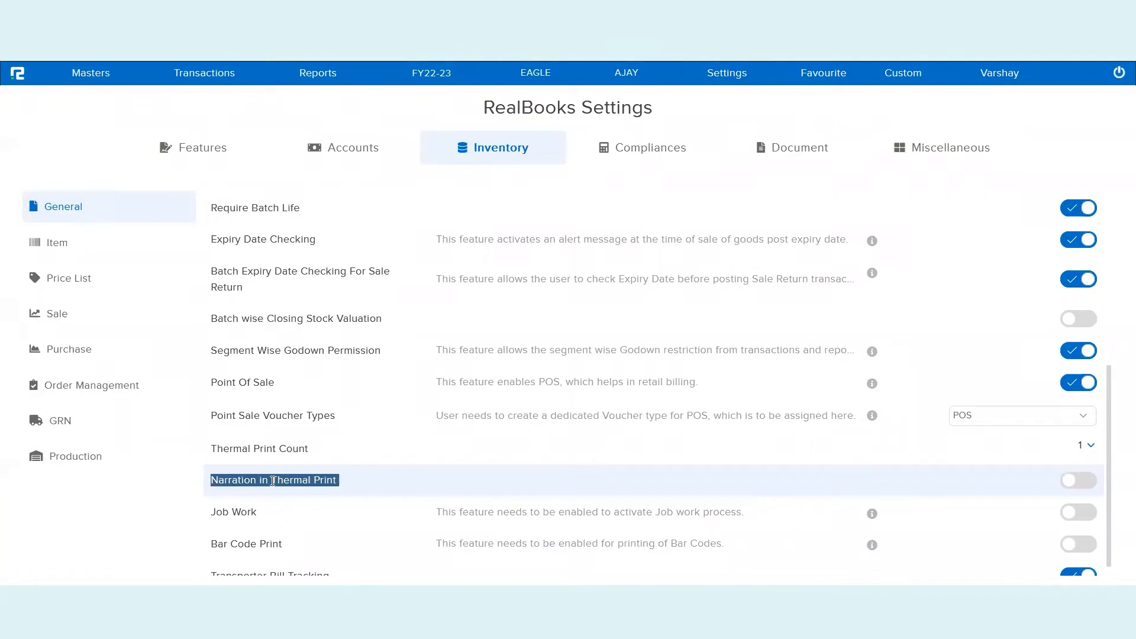
{"action": "triple_click", "coordinate": [254, 388]}
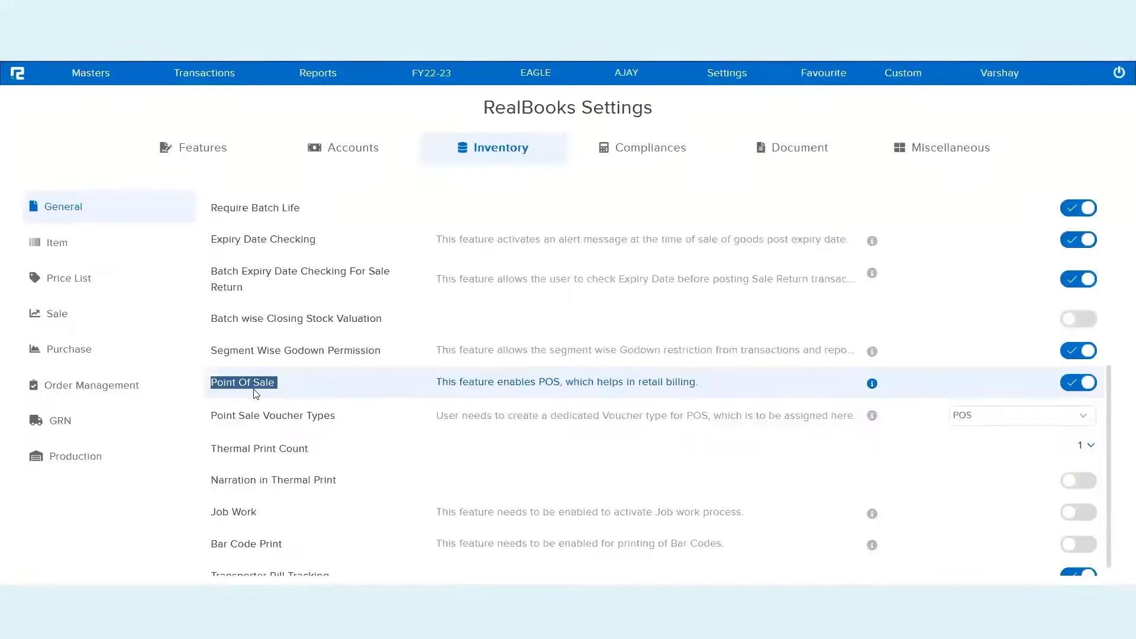
Check the Point Sale Voucher Types list, confirming POS is ticked, and close it
{"action": "triple_click", "coordinate": [322, 416]}
{"action": "double_click", "coordinate": [322, 416]}
{"action": "left_click_drag", "start_coordinate": [430, 420], "coordinate": [708, 418]}
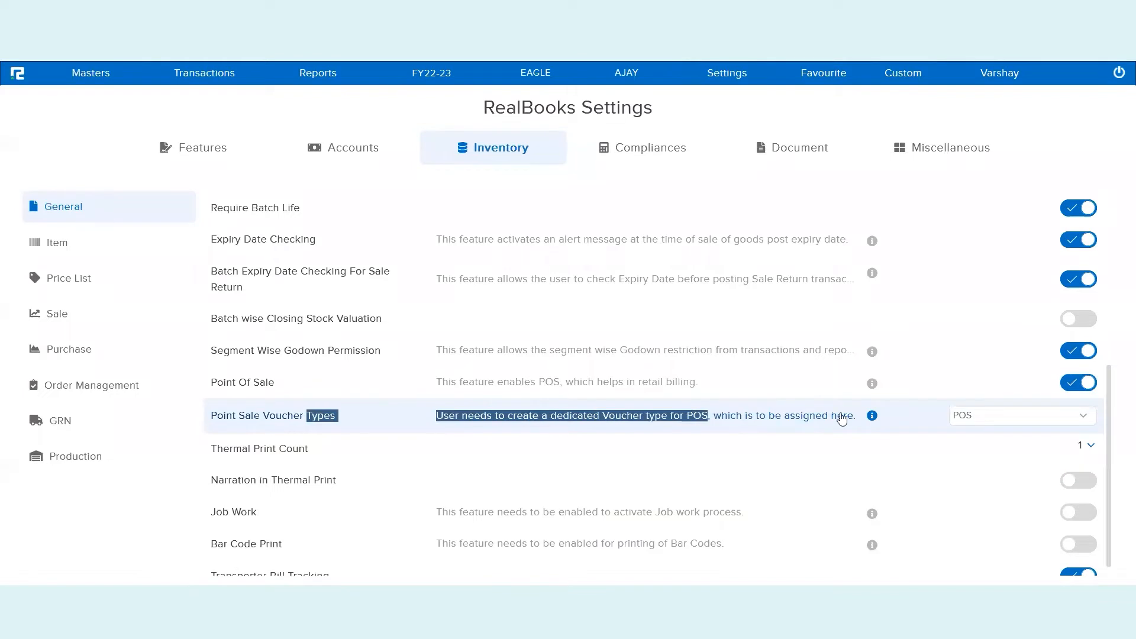
{"action": "left_click", "coordinate": [988, 421]}
{"action": "left_click", "coordinate": [989, 421]}
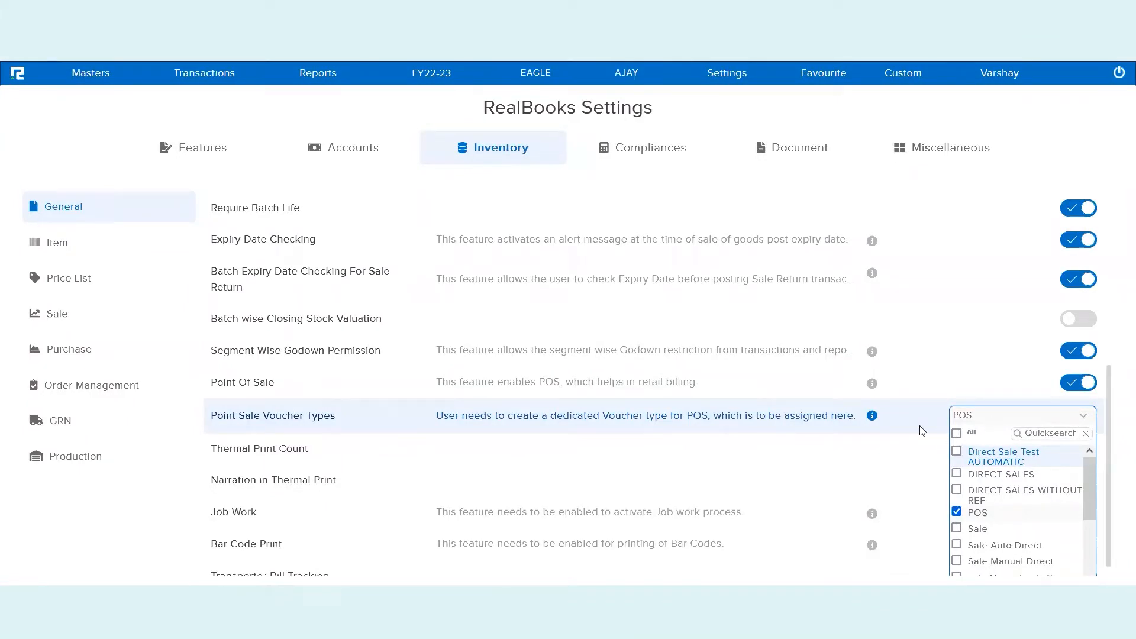
{"action": "left_click", "coordinate": [900, 427]}
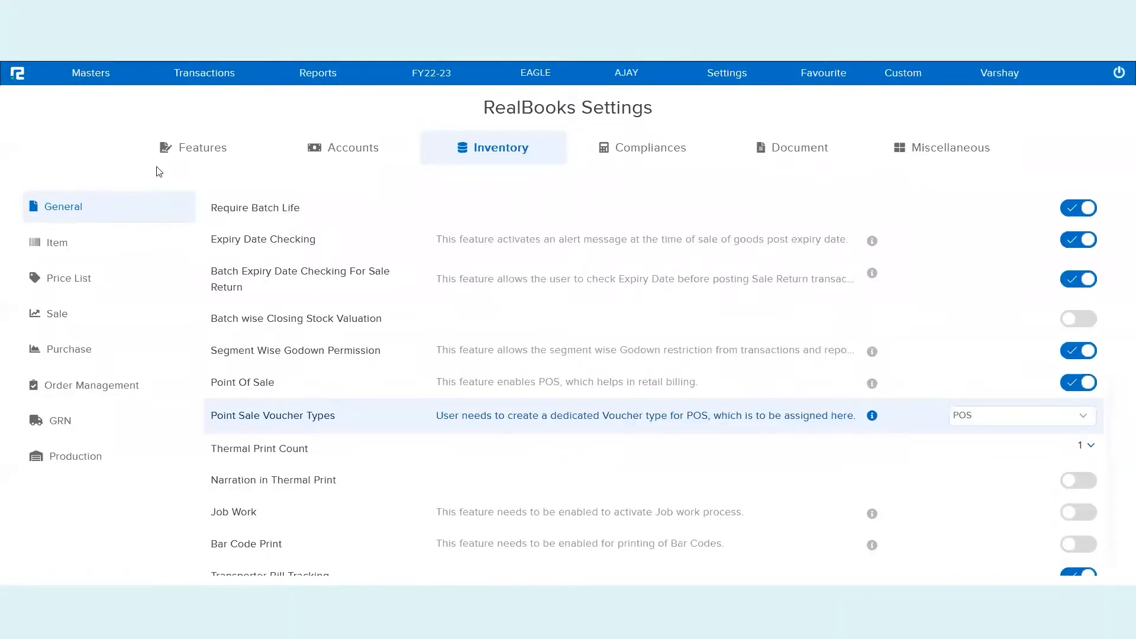
Open the Voucher Type Edit list filtered by 'pos', showing its Sale nature
{"action": "left_click", "coordinate": [17, 76]}
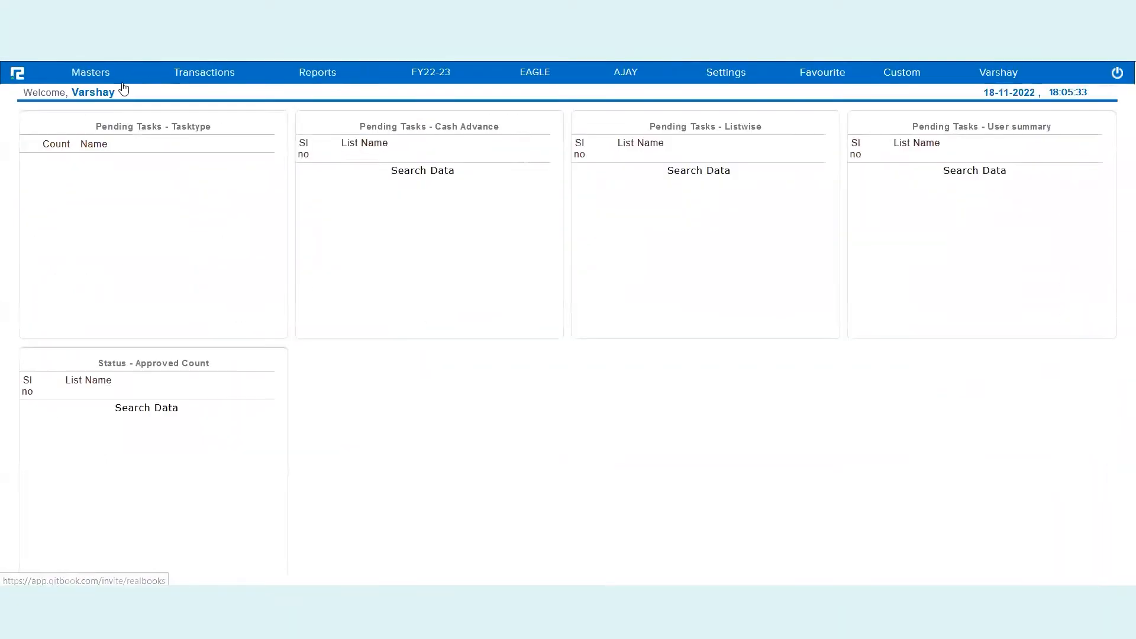
{"action": "left_click", "coordinate": [113, 81]}
{"action": "left_click", "coordinate": [98, 102]}
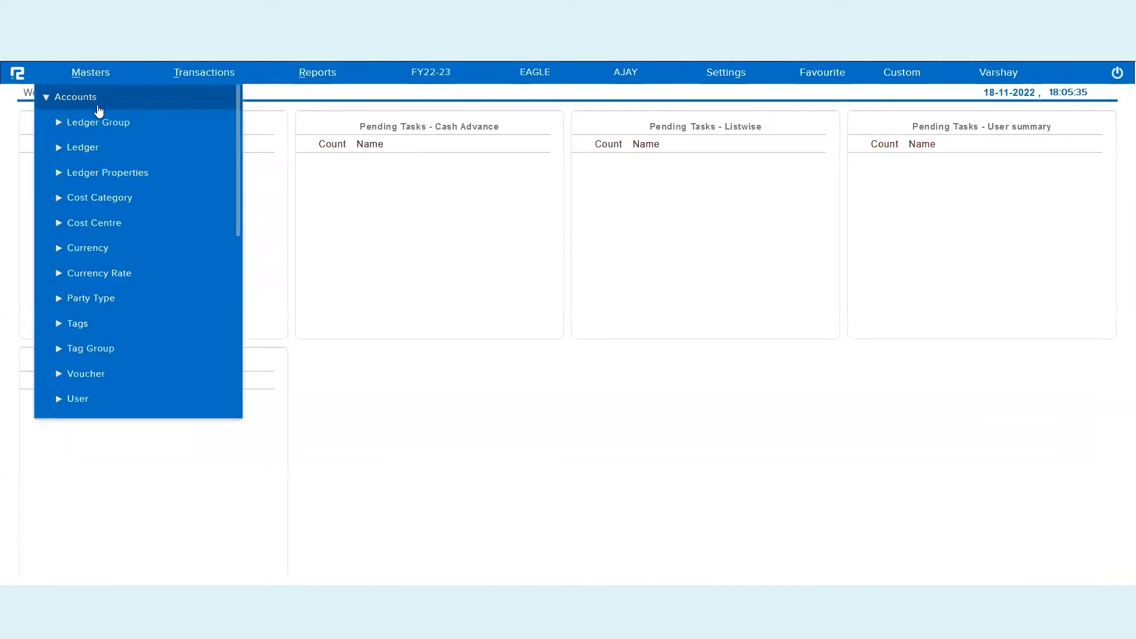
{"action": "left_click", "coordinate": [89, 376]}
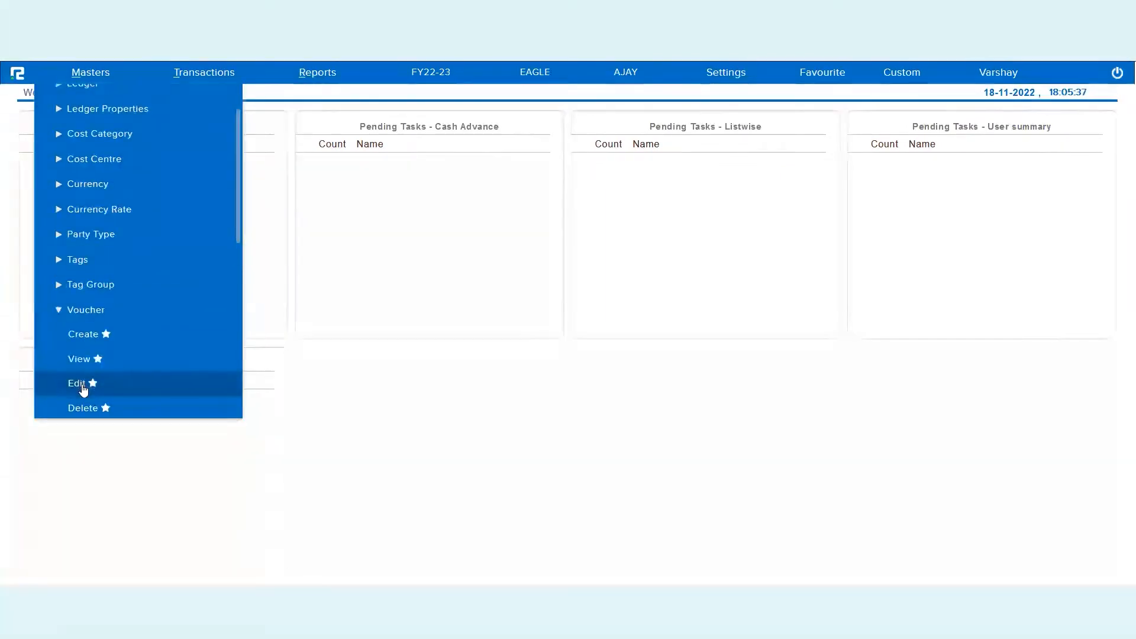
{"action": "left_click", "coordinate": [83, 386]}
{"action": "left_click", "coordinate": [218, 141]}
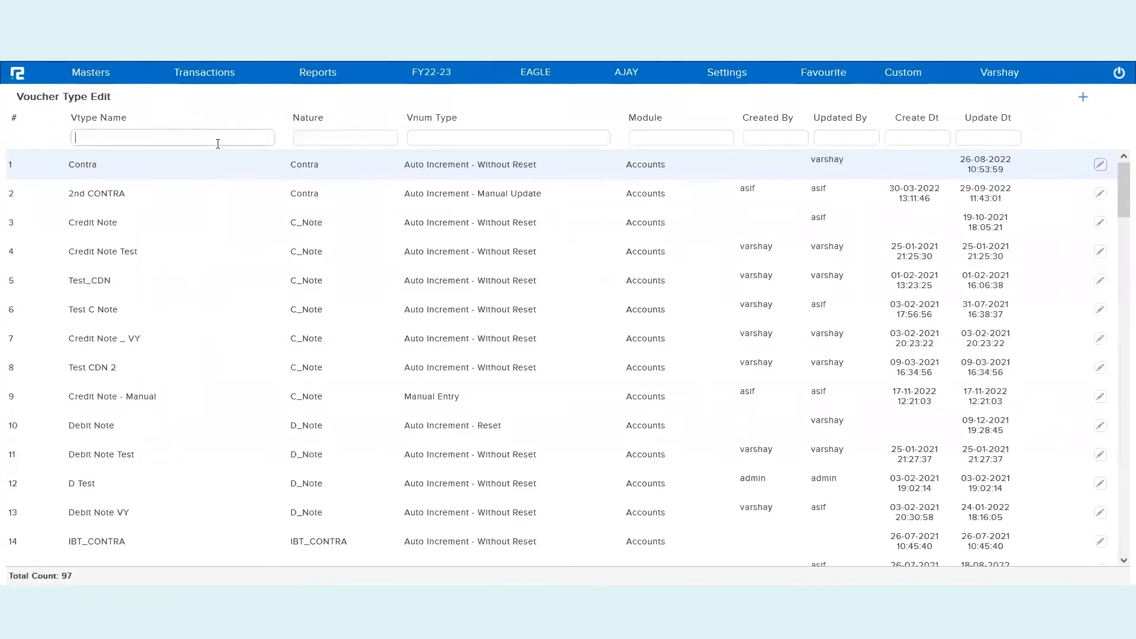
{"action": "type", "text": "pos"}
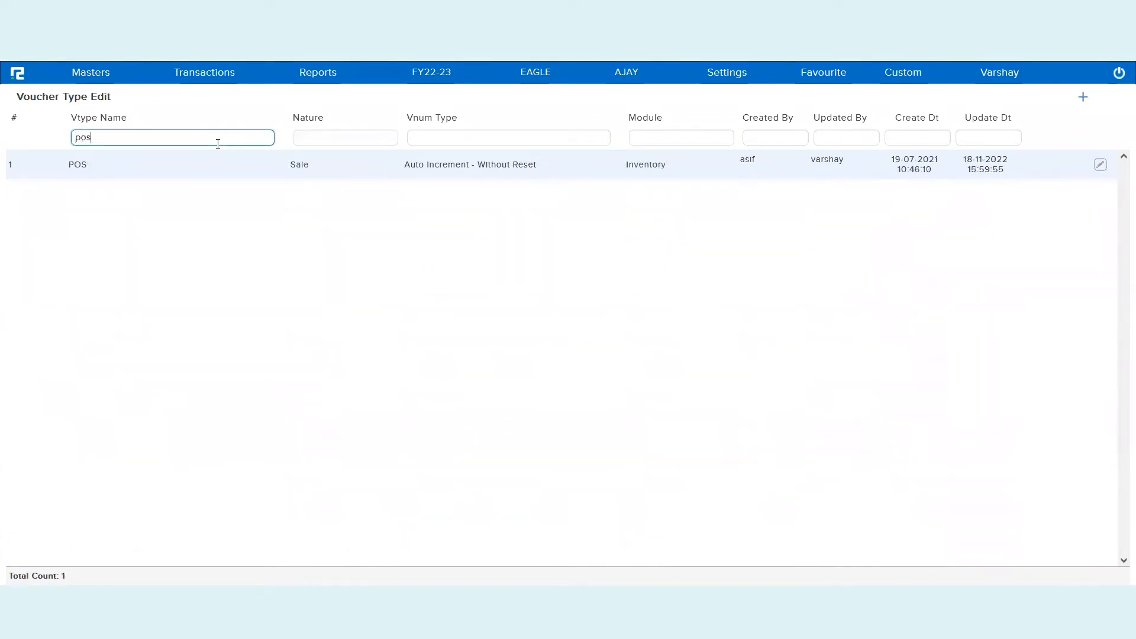
{"action": "double_click", "coordinate": [299, 164]}
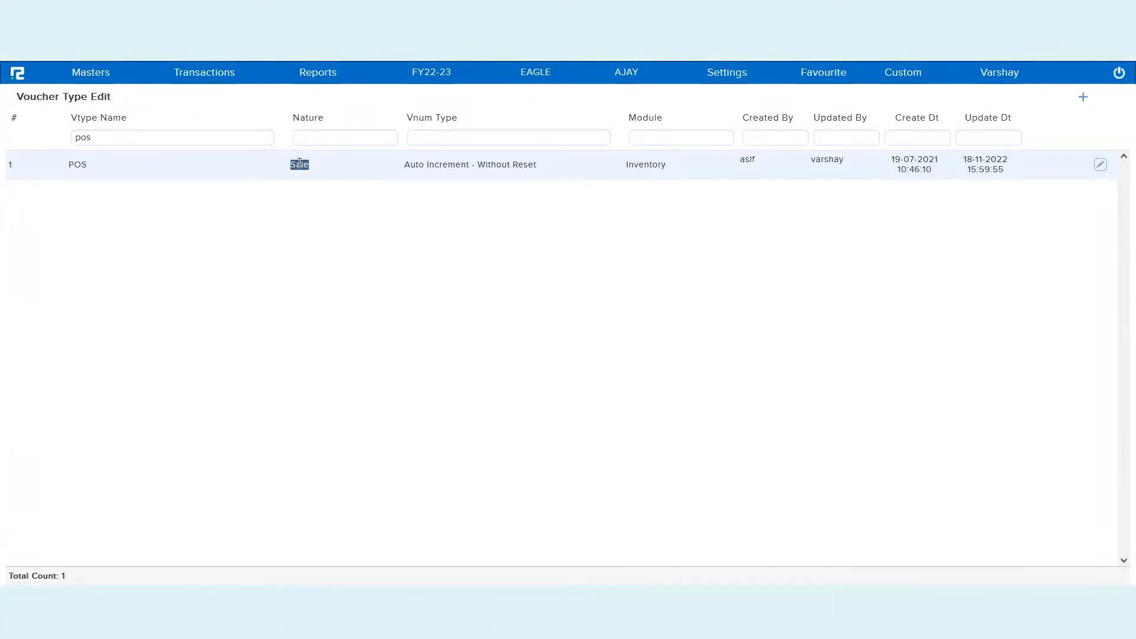
{"action": "left_click", "coordinate": [735, 81]}
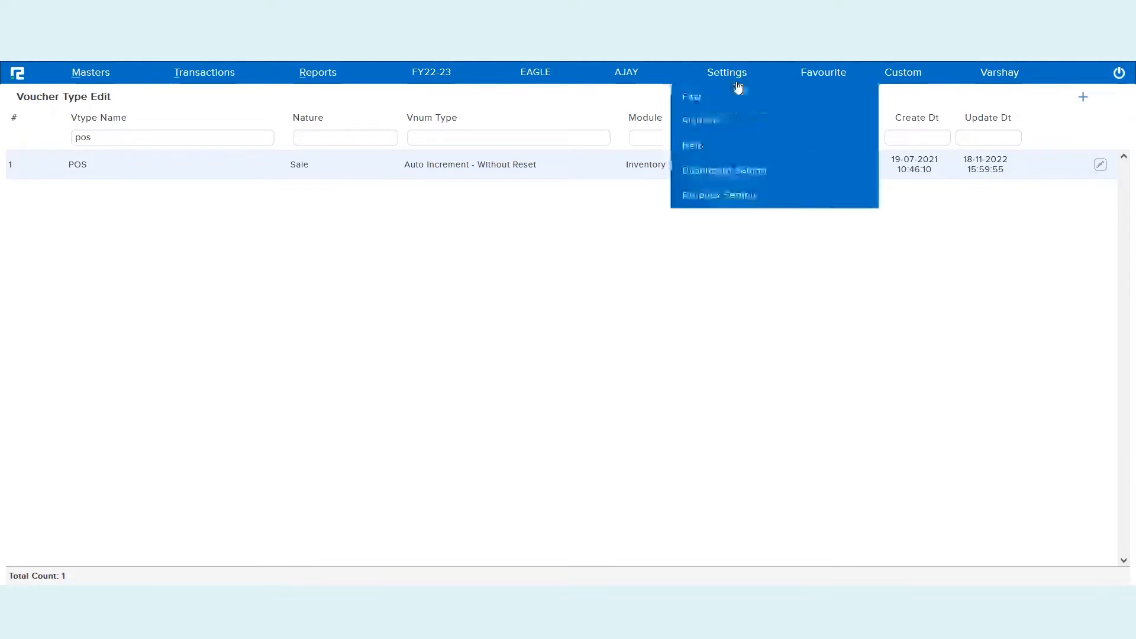
Recheck the Inventory configuration: POS as point-sale voucher type and Thermal Print Count kept at 1
{"action": "left_click", "coordinate": [722, 100]}
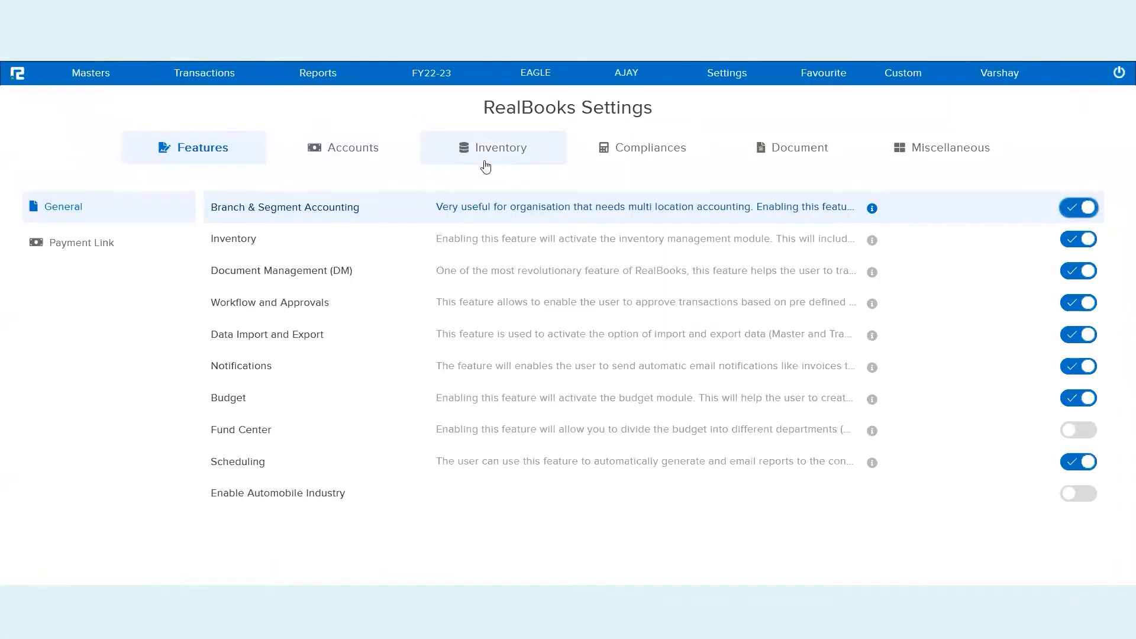
{"action": "left_click", "coordinate": [485, 160]}
{"action": "scroll", "coordinate": [556, 414], "scroll_direction": "down", "scroll_amount": 5}
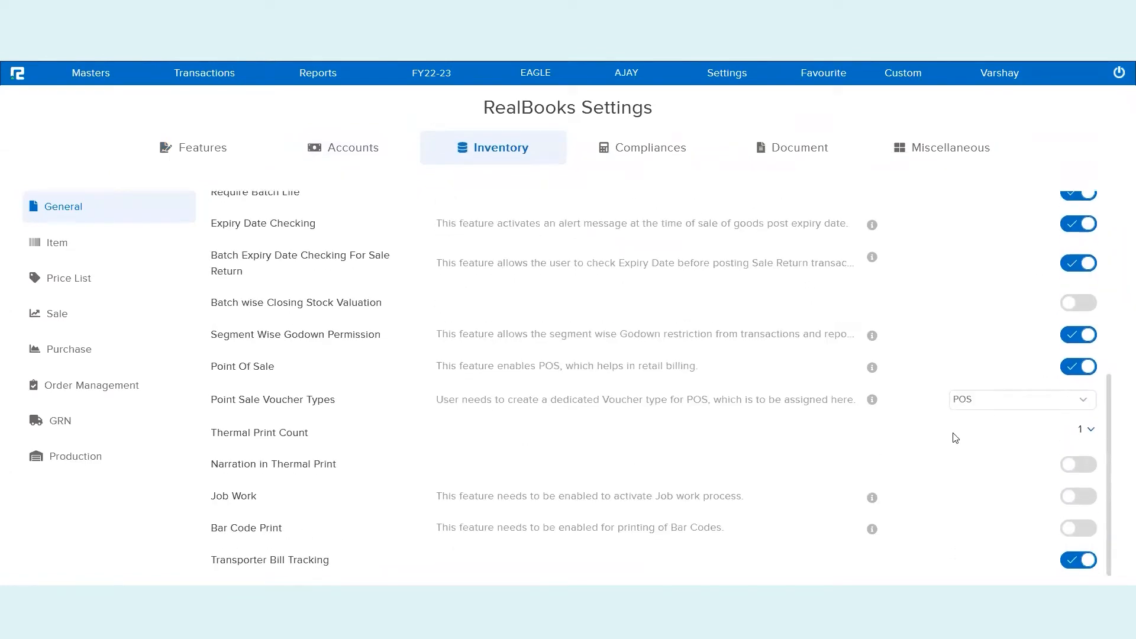
{"action": "left_click", "coordinate": [994, 406]}
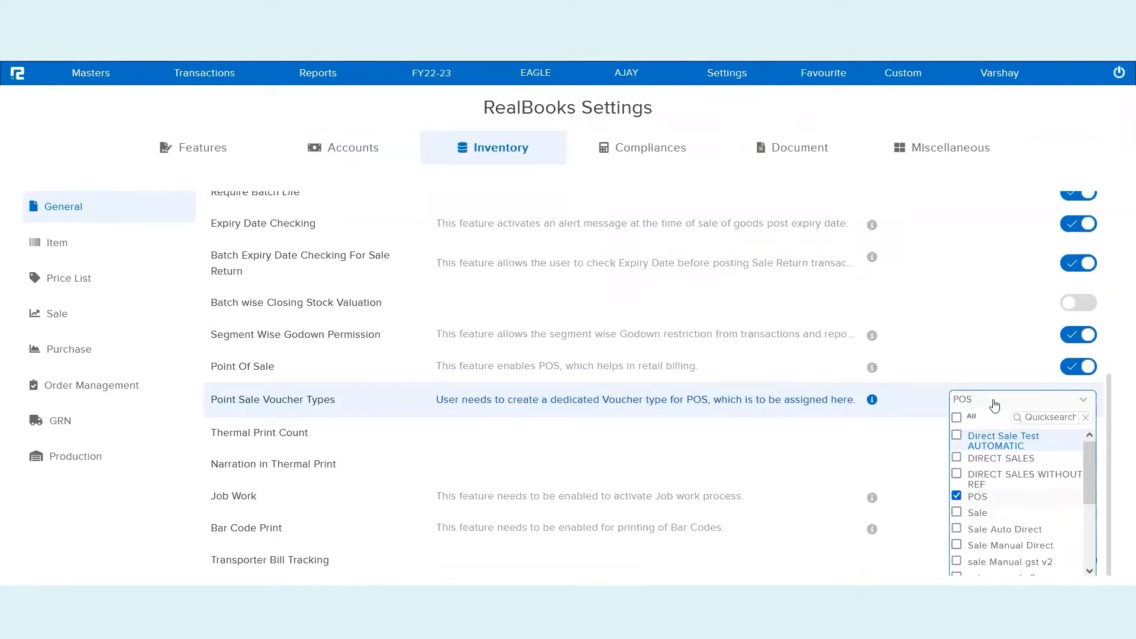
{"action": "left_click", "coordinate": [946, 404]}
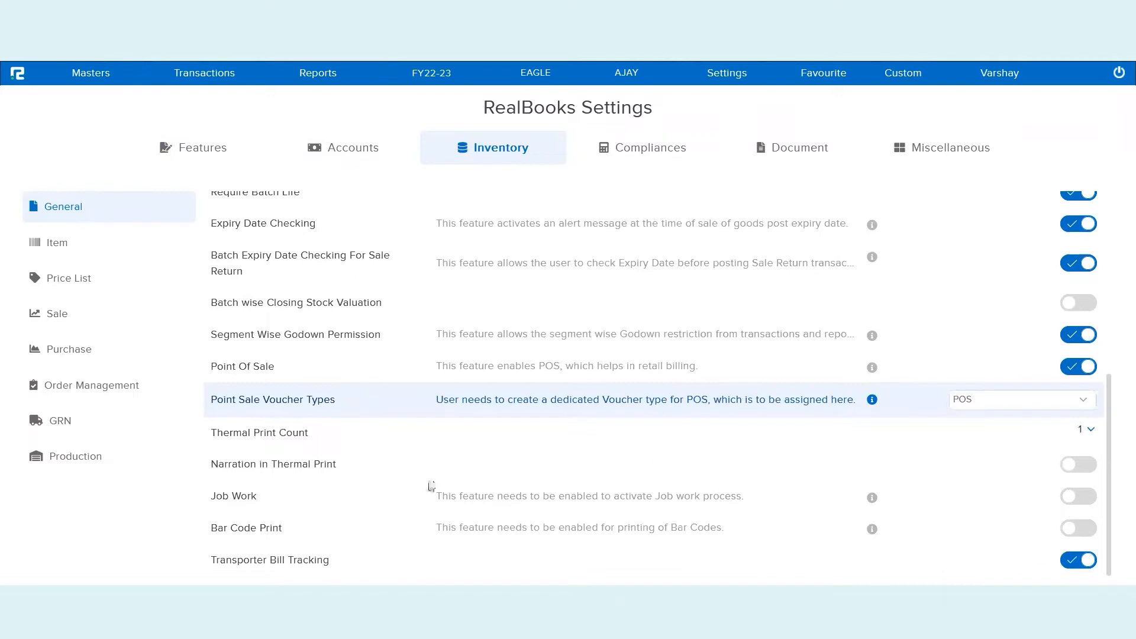
{"action": "triple_click", "coordinate": [291, 431]}
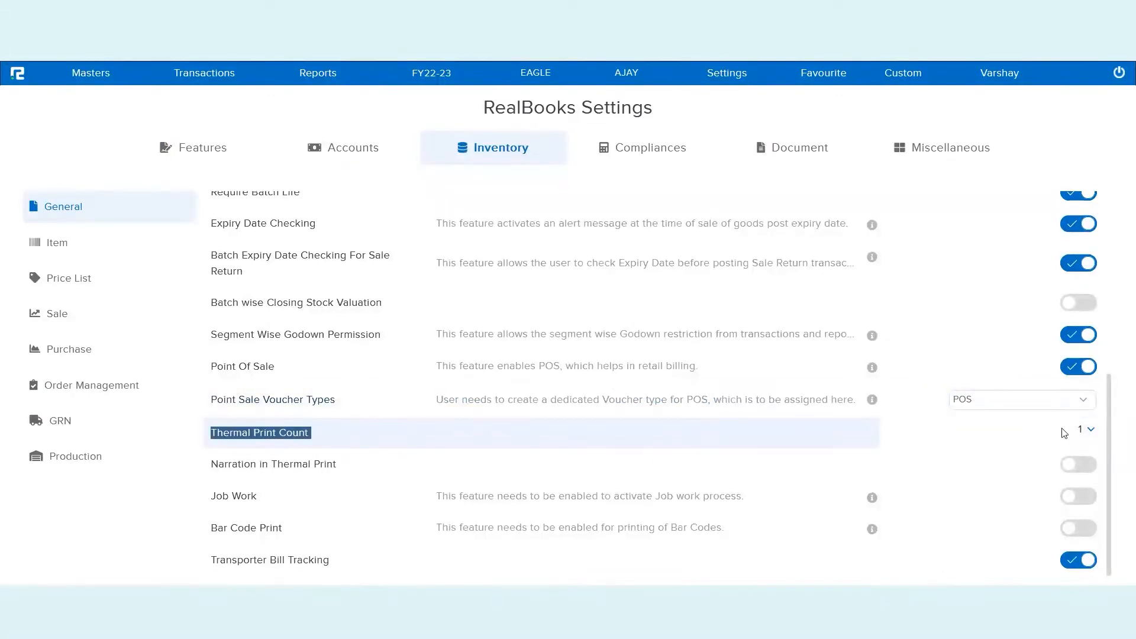
{"action": "left_click", "coordinate": [1087, 434]}
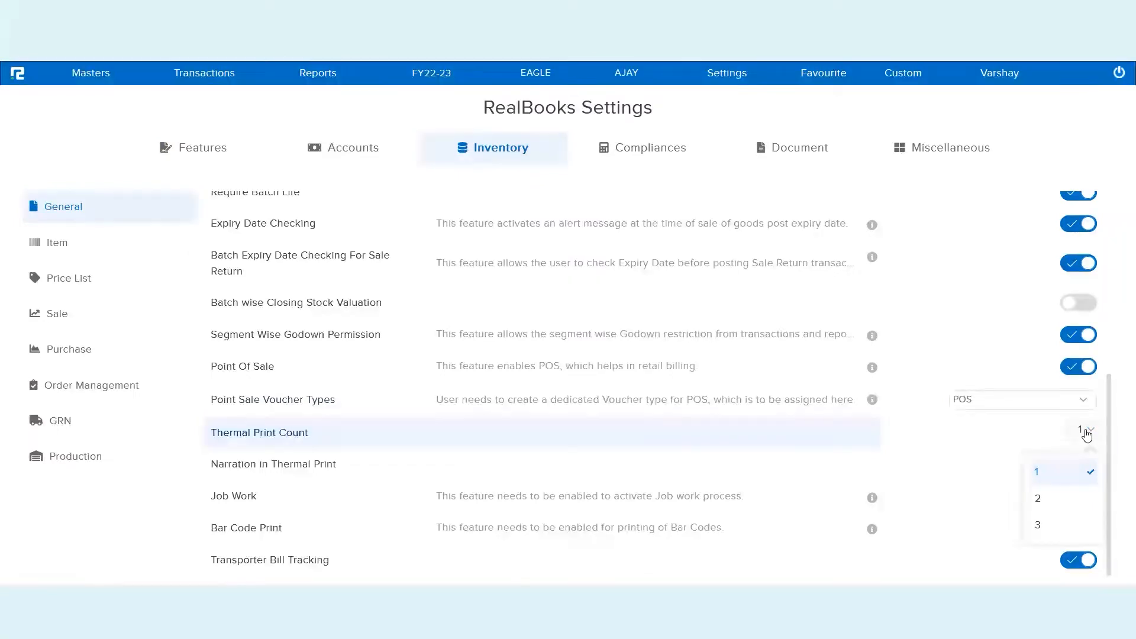
{"action": "left_click", "coordinate": [932, 439]}
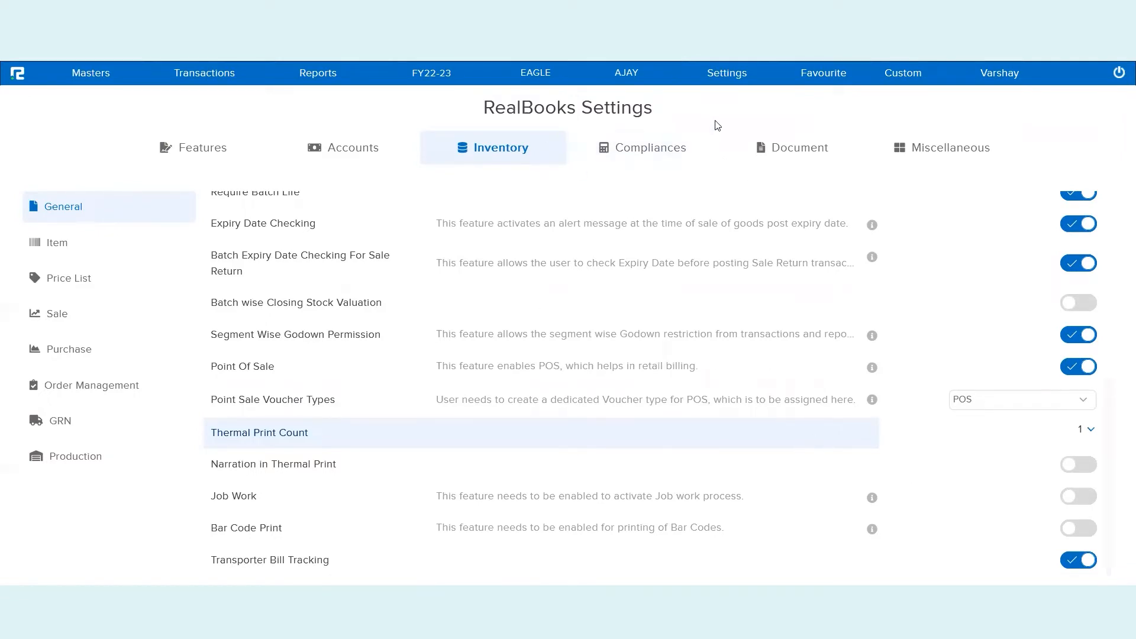
Load the POS voucher type's settings in the Txn Configuration POS tab
{"action": "left_click", "coordinate": [719, 76]}
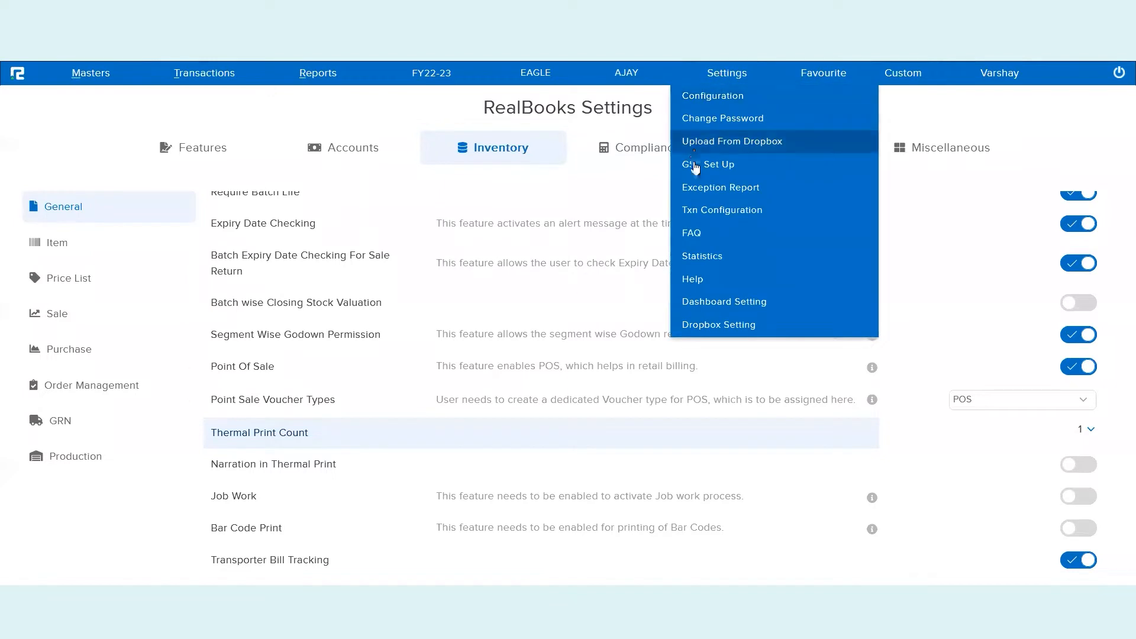
{"action": "left_click", "coordinate": [723, 211]}
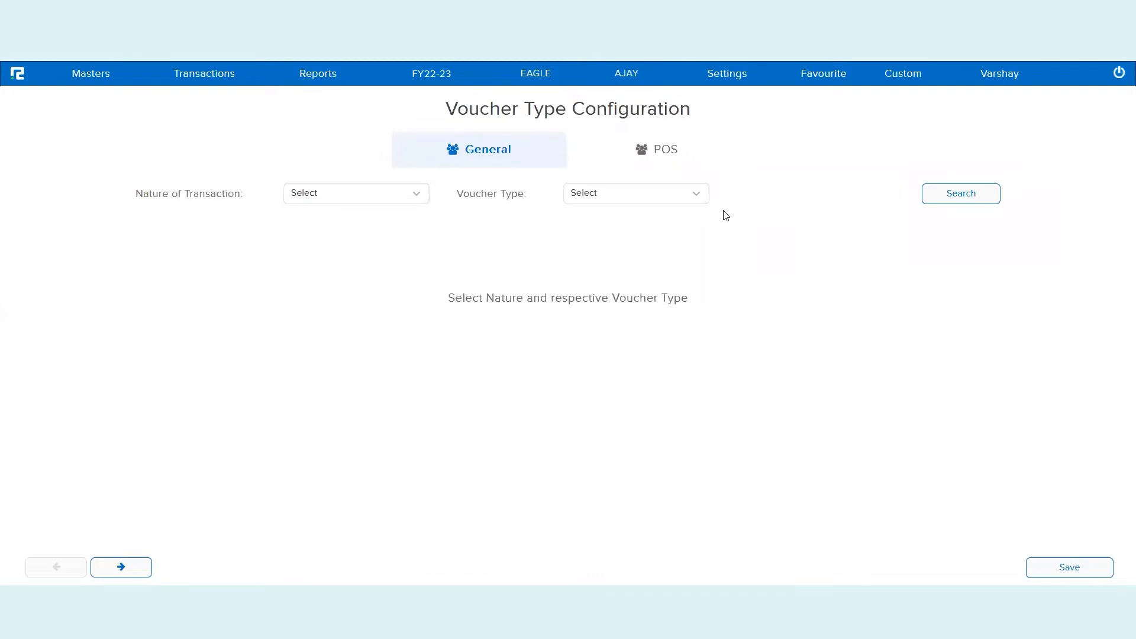
{"action": "left_click", "coordinate": [668, 162]}
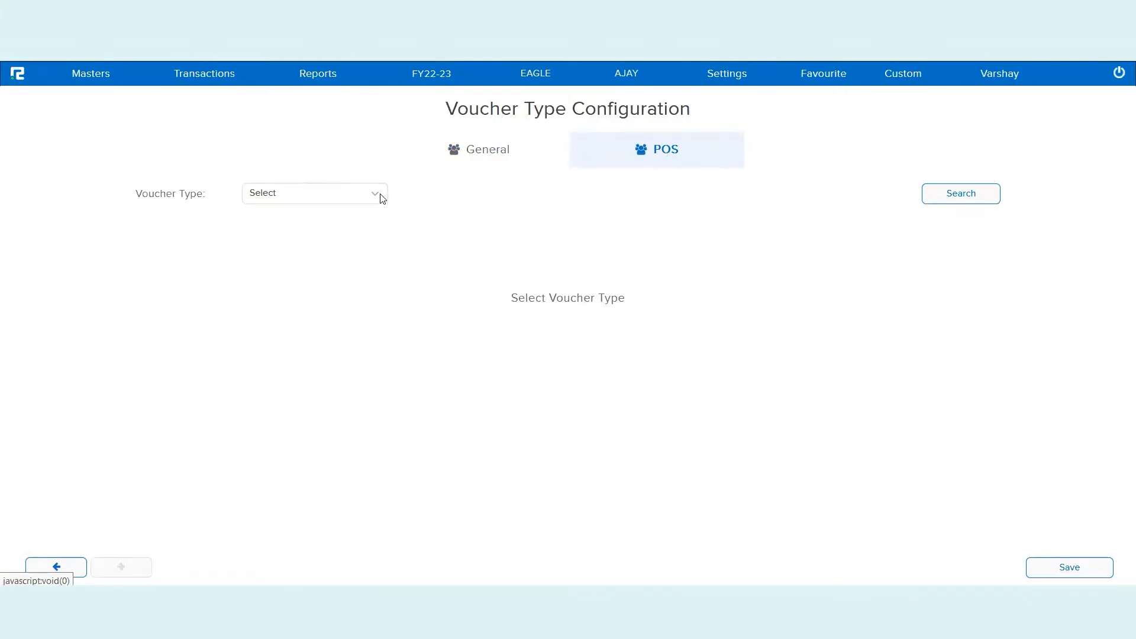
{"action": "left_click", "coordinate": [326, 195]}
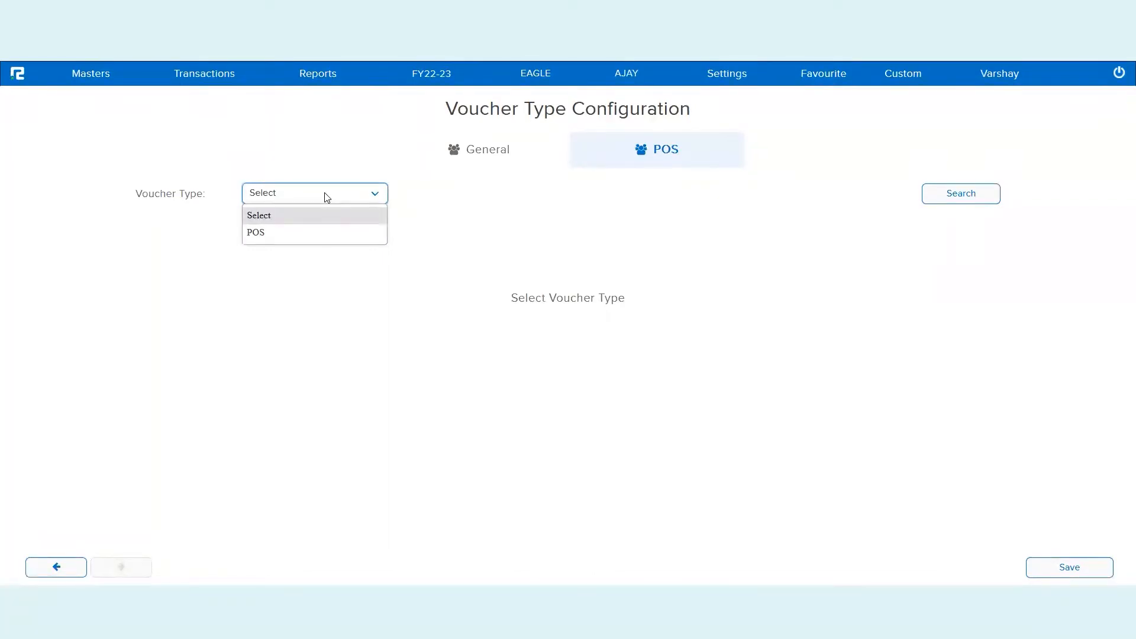
{"action": "left_click", "coordinate": [324, 231]}
{"action": "left_click", "coordinate": [961, 195]}
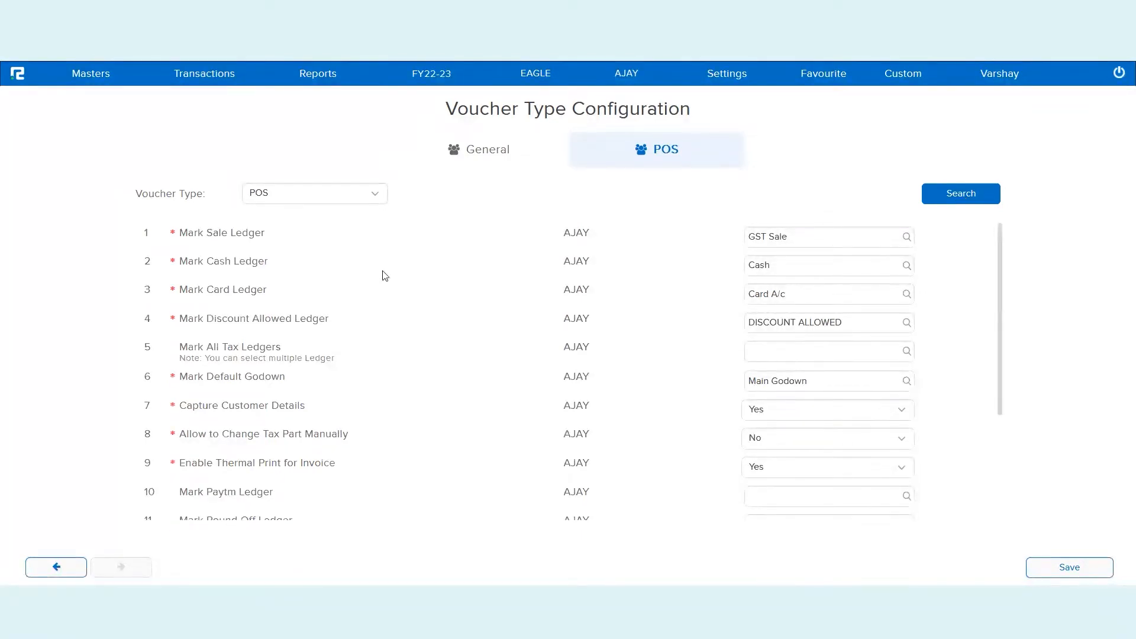
{"action": "triple_click", "coordinate": [248, 232]}
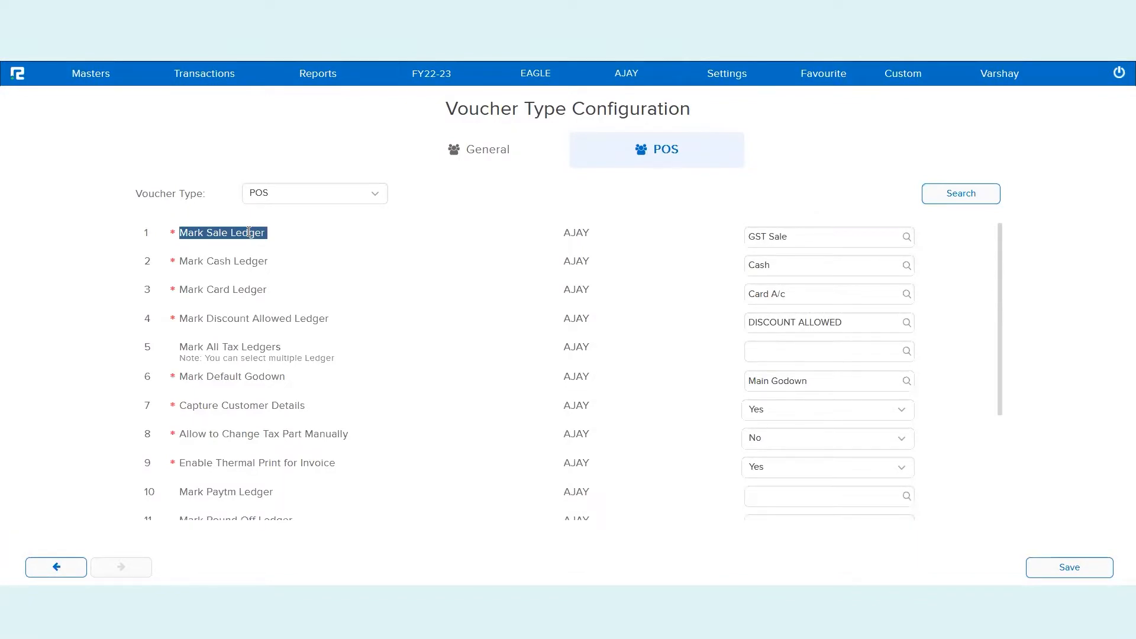
{"action": "left_click", "coordinate": [798, 242]}
{"action": "left_click", "coordinate": [798, 261]}
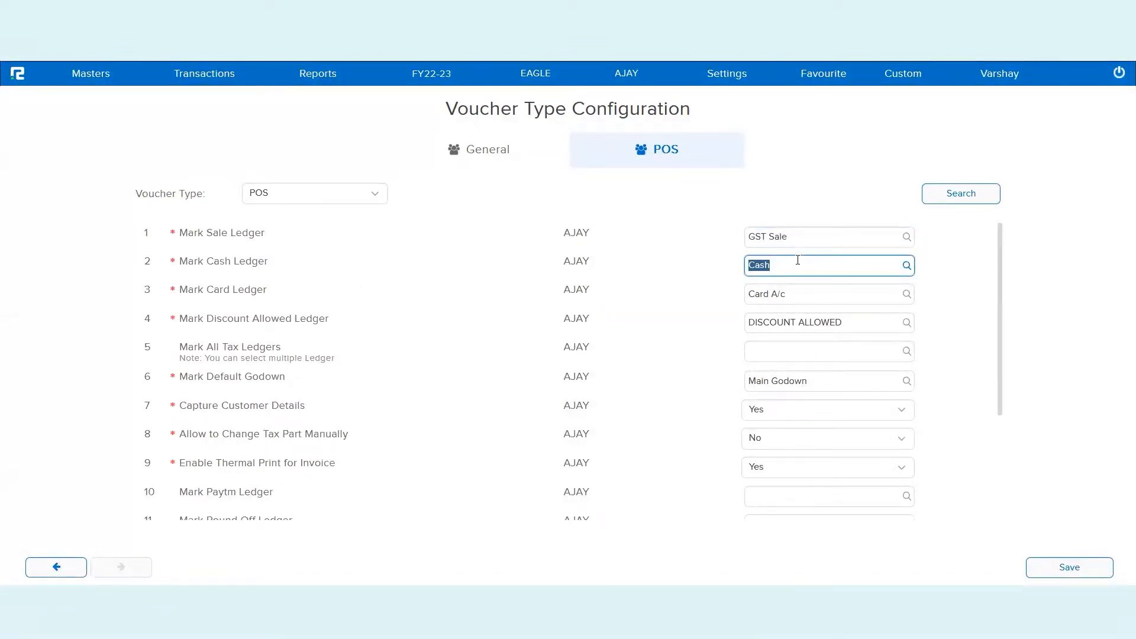
{"action": "left_click", "coordinate": [796, 296]}
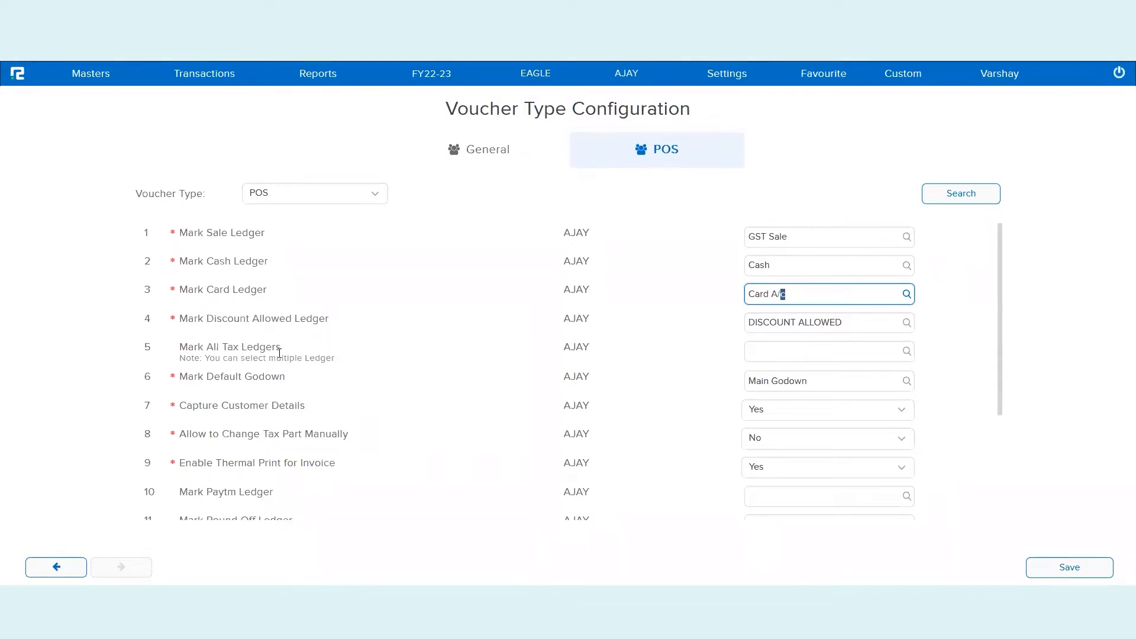
{"action": "triple_click", "coordinate": [282, 377]}
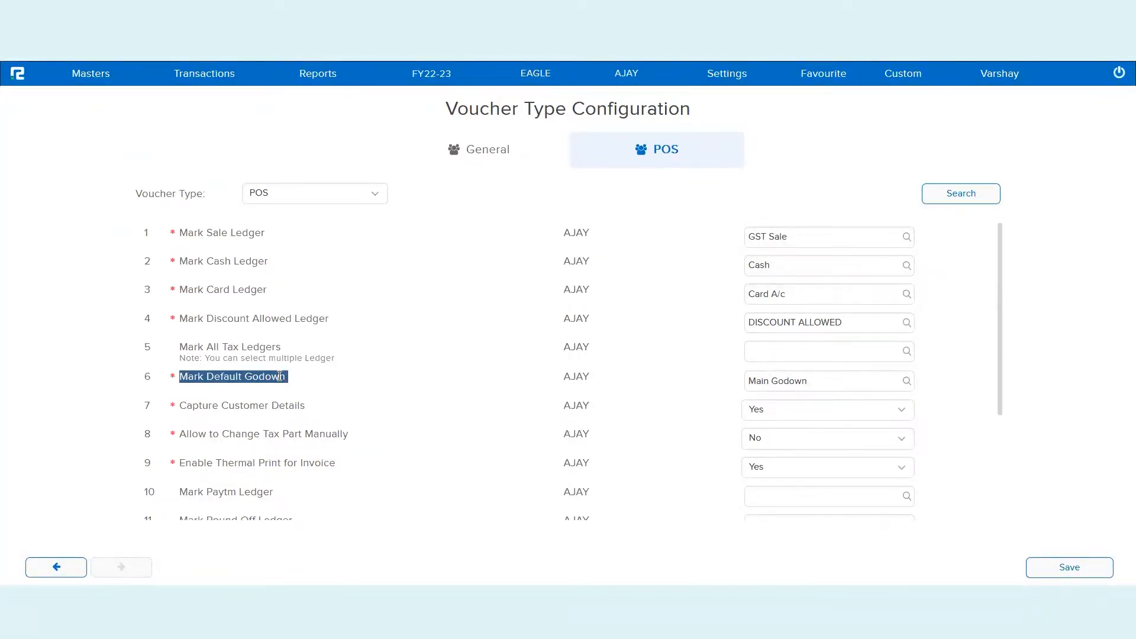
{"action": "left_click", "coordinate": [787, 381]}
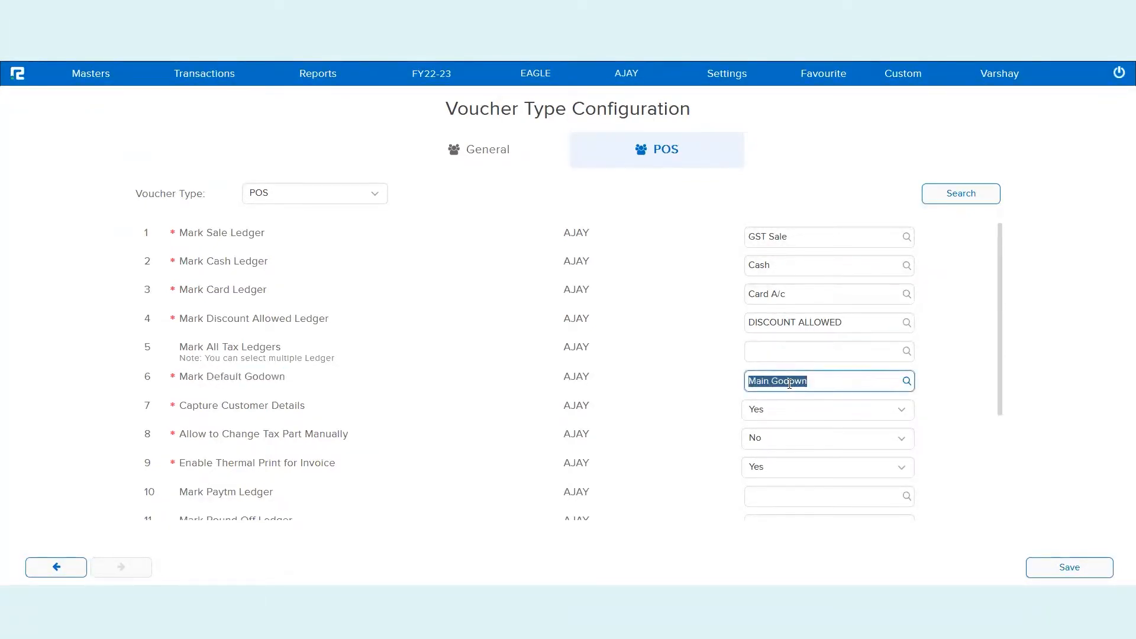
{"action": "double_click", "coordinate": [275, 410]}
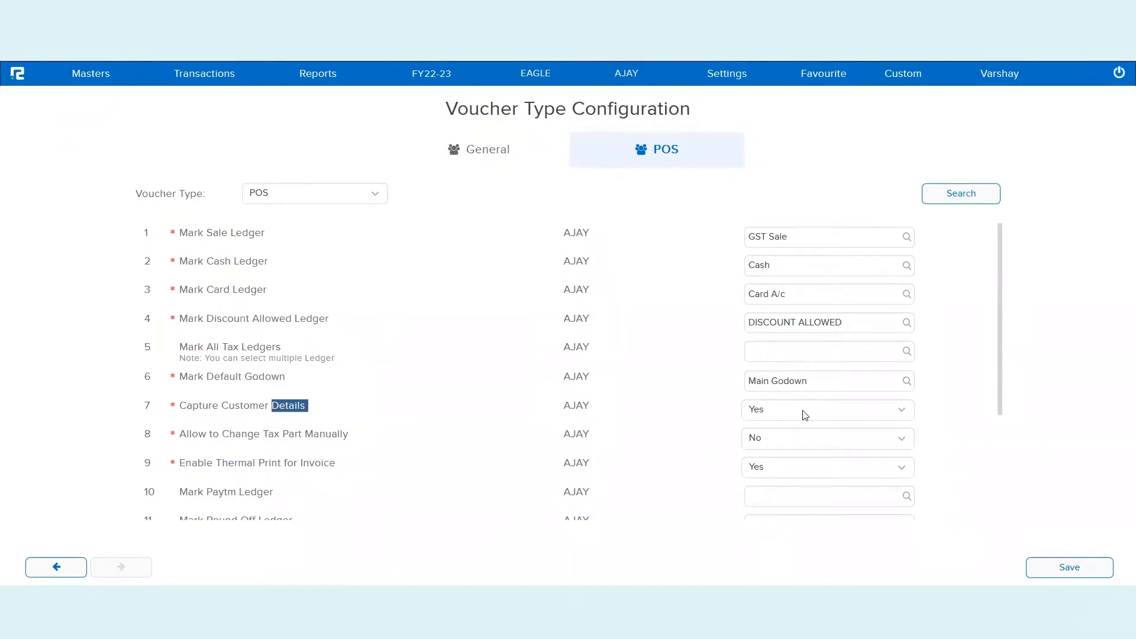
{"action": "scroll", "coordinate": [538, 464], "scroll_direction": "down", "scroll_amount": 3}
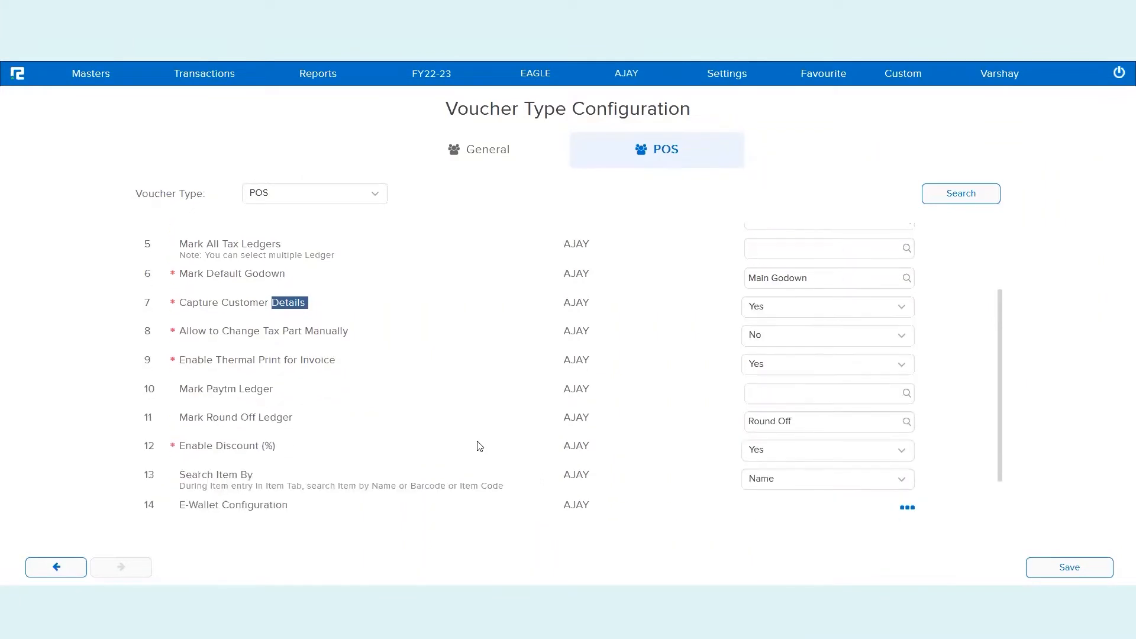
{"action": "triple_click", "coordinate": [331, 335]}
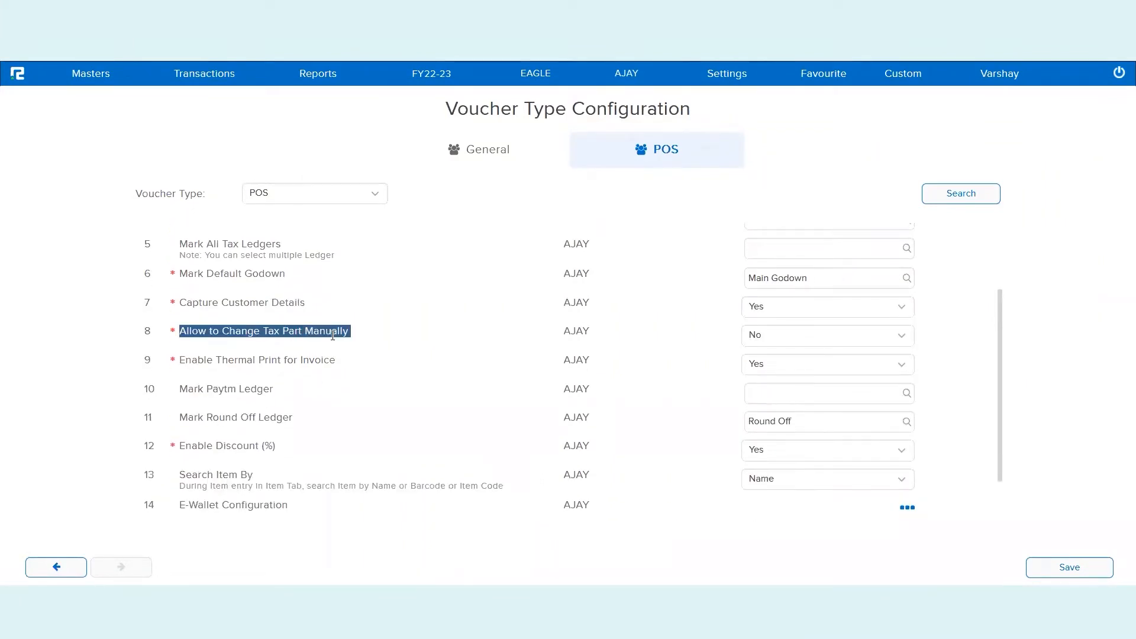
{"action": "left_click", "coordinate": [763, 340]}
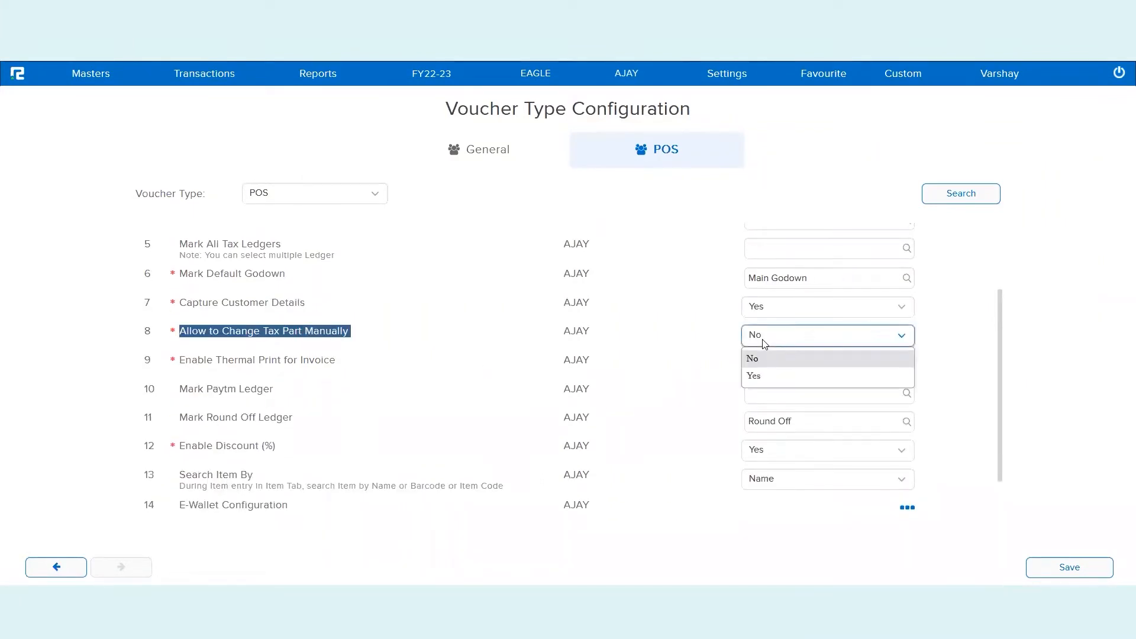
{"action": "left_click", "coordinate": [646, 346]}
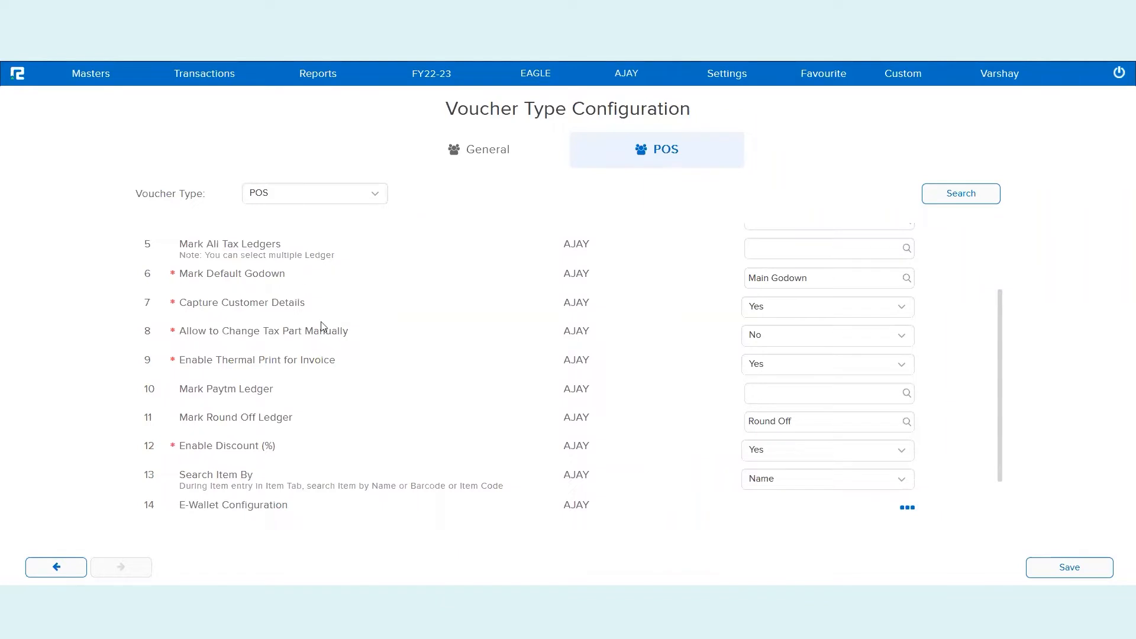
{"action": "triple_click", "coordinate": [276, 357]}
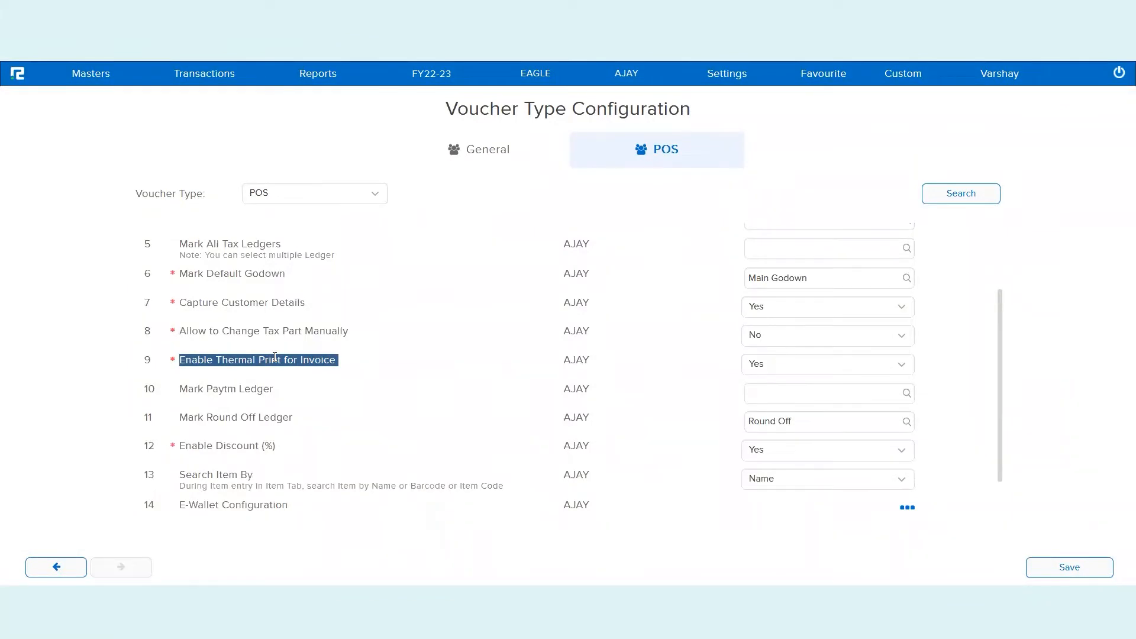
{"action": "triple_click", "coordinate": [223, 389]}
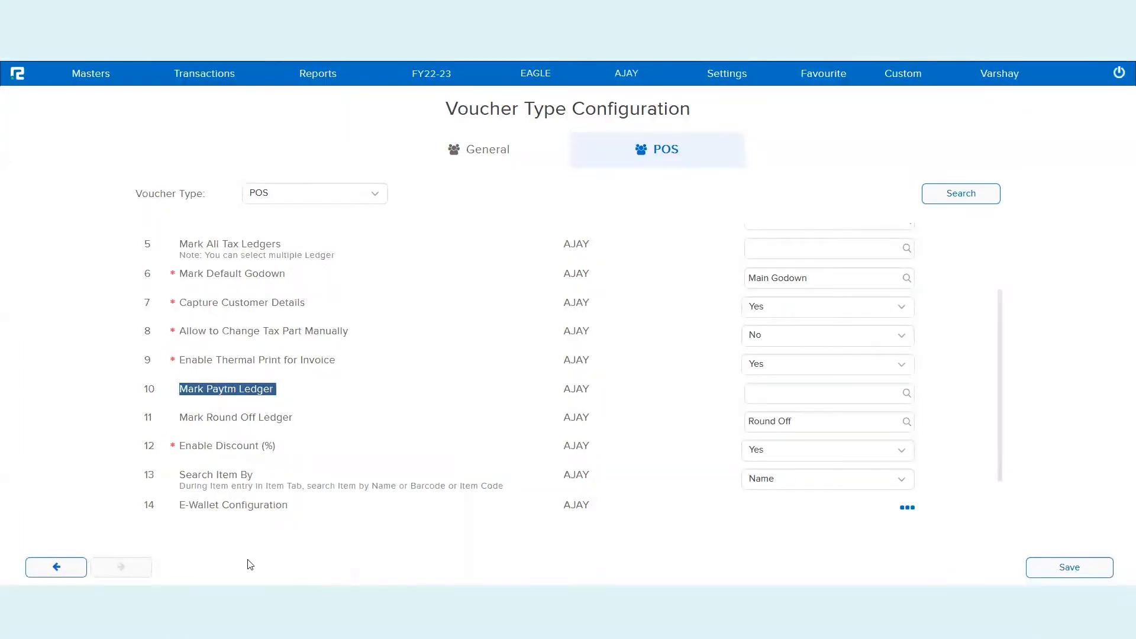
{"action": "double_click", "coordinate": [270, 512]}
{"action": "triple_click", "coordinate": [272, 517]}
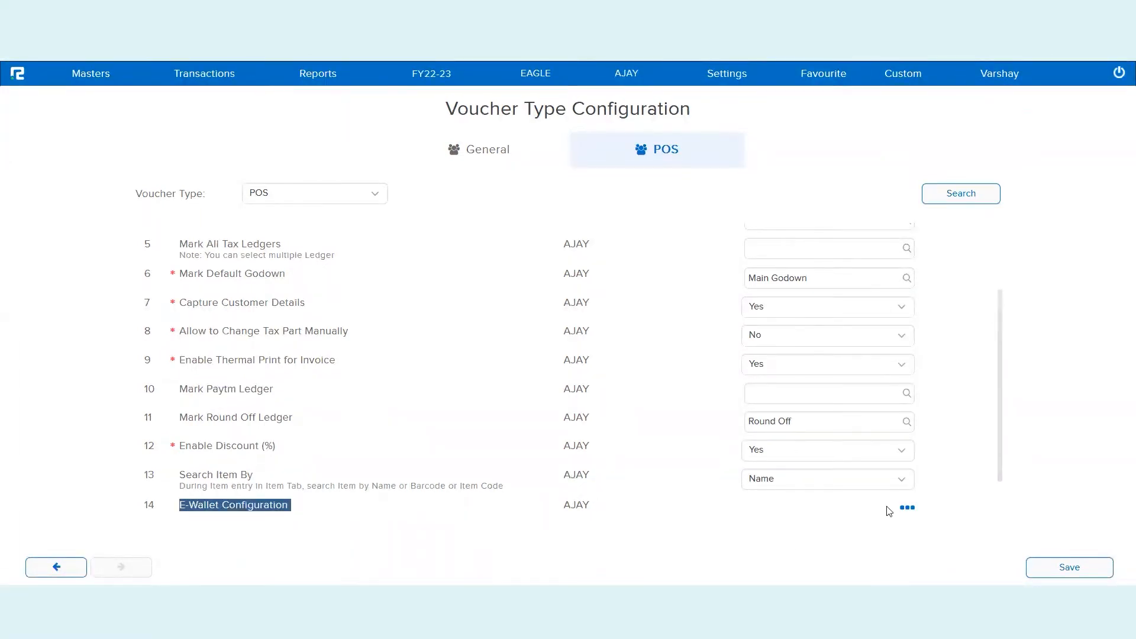
Enter 'PhonePay' as a new E-Wallet name, close the dialog and return to the dashboard
{"action": "left_click", "coordinate": [905, 510]}
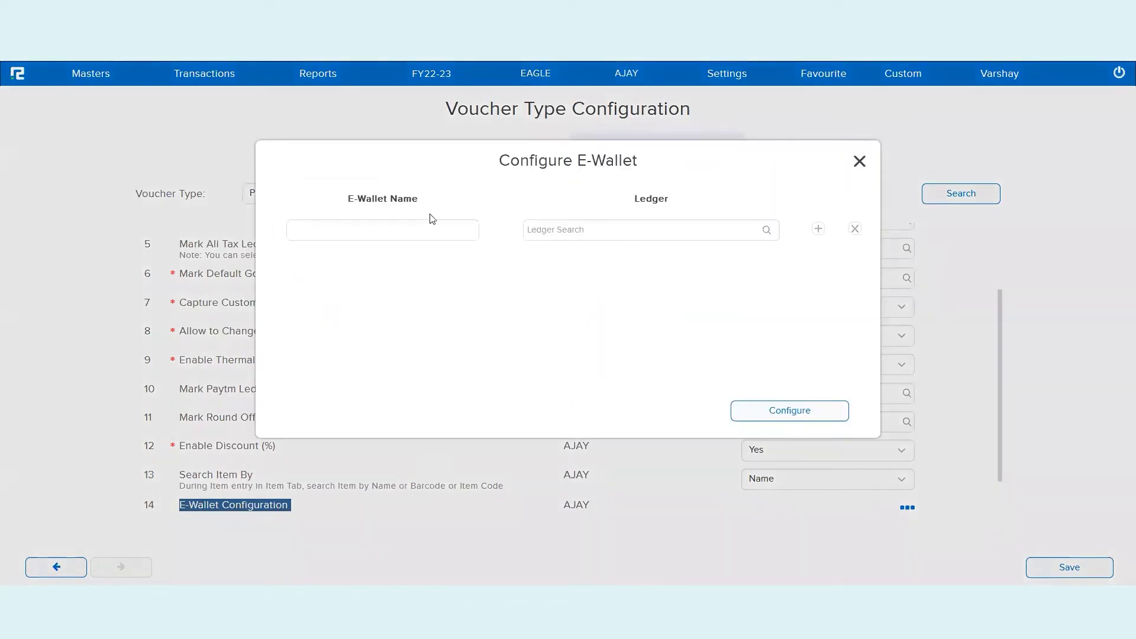
{"action": "left_click", "coordinate": [393, 230]}
{"action": "type", "text": "Pho"}
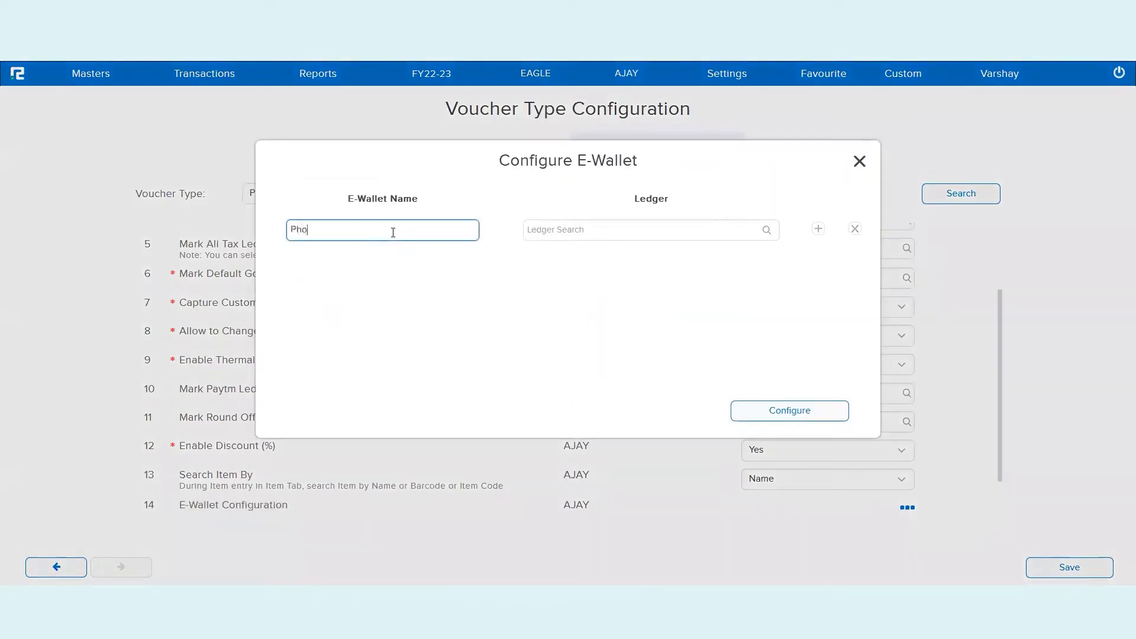
{"action": "type", "text": "nePay"}
{"action": "left_click", "coordinate": [575, 229]}
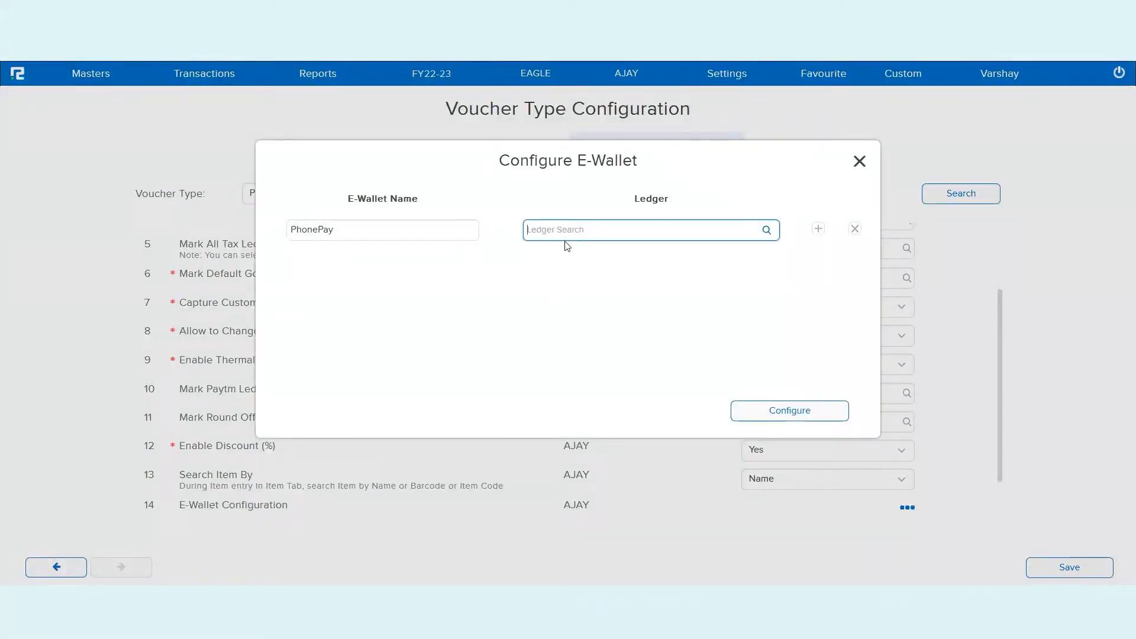
{"action": "left_click", "coordinate": [858, 160]}
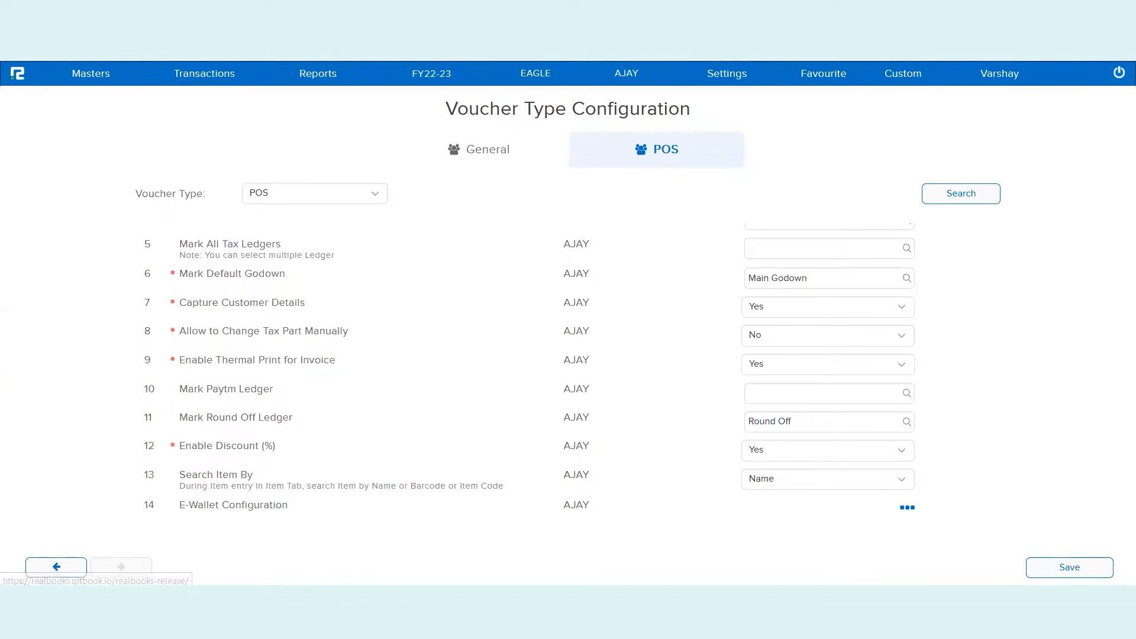
{"action": "left_click", "coordinate": [17, 75]}
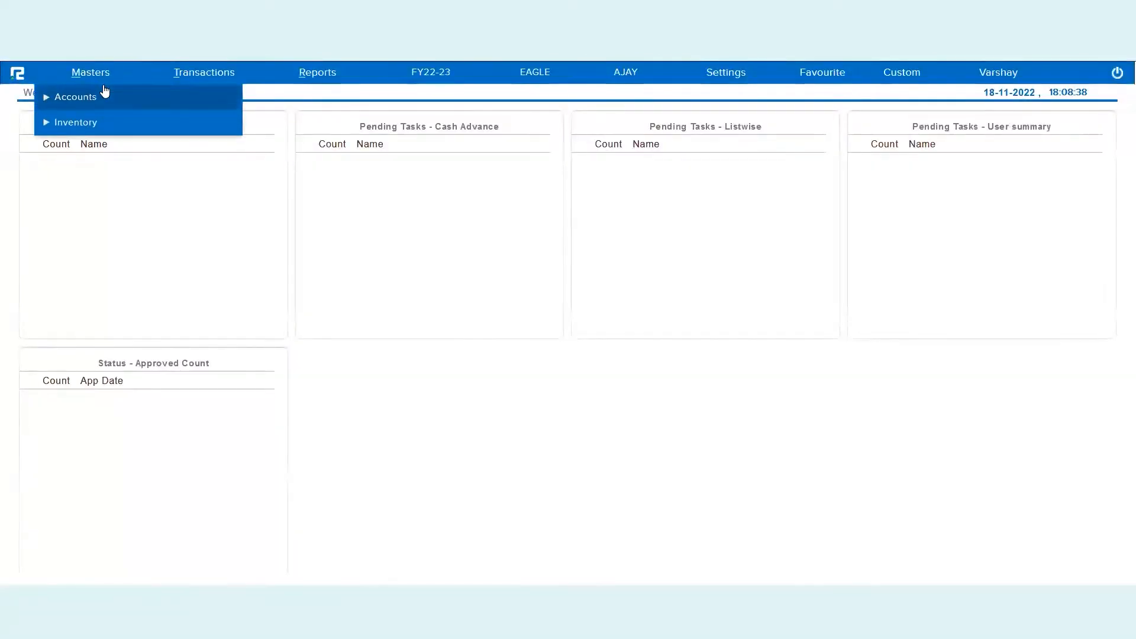
Start a new ledger named 'PhonePay Wallet' in the Cash & Bank group
{"action": "left_click", "coordinate": [103, 89]}
{"action": "left_click", "coordinate": [99, 147]}
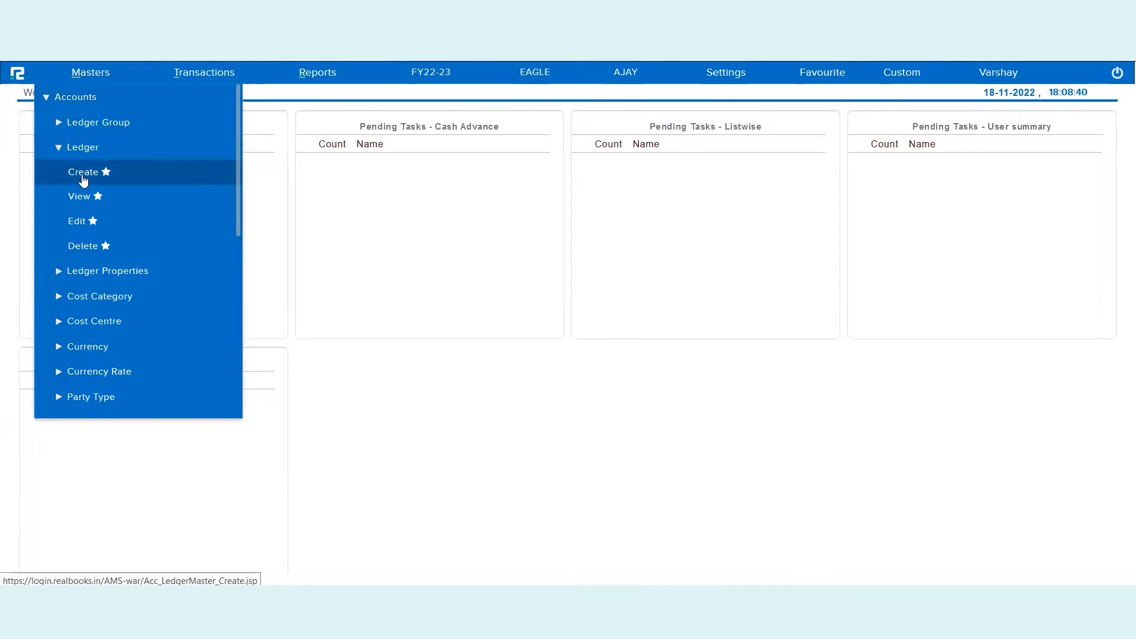
{"action": "left_click", "coordinate": [83, 177]}
{"action": "type", "text": "P"}
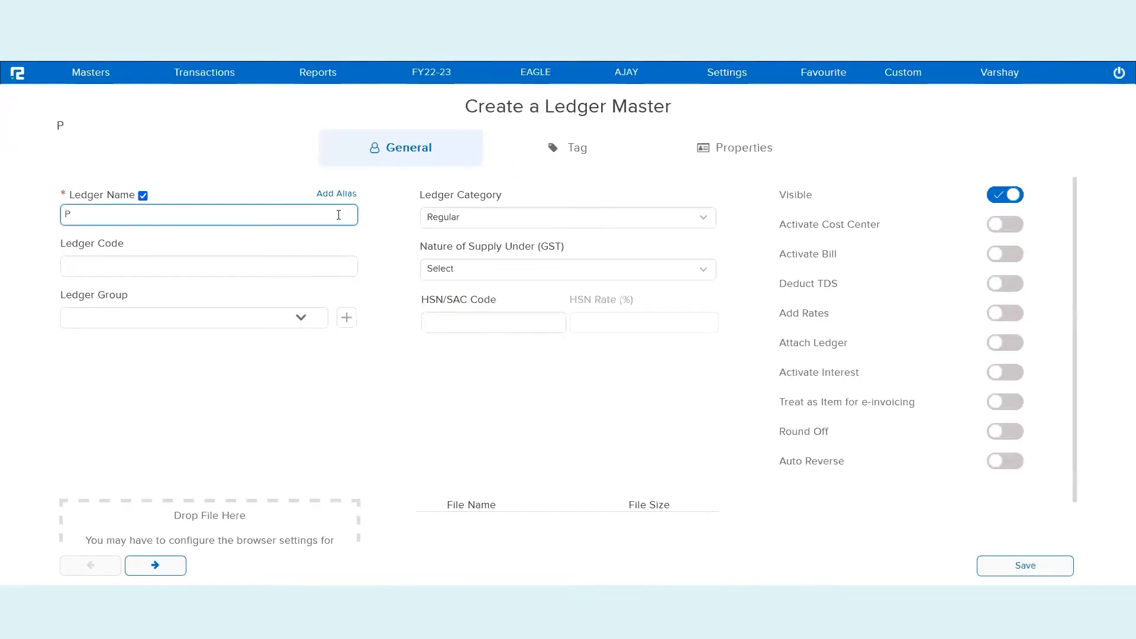
{"action": "type", "text": "honePay "}
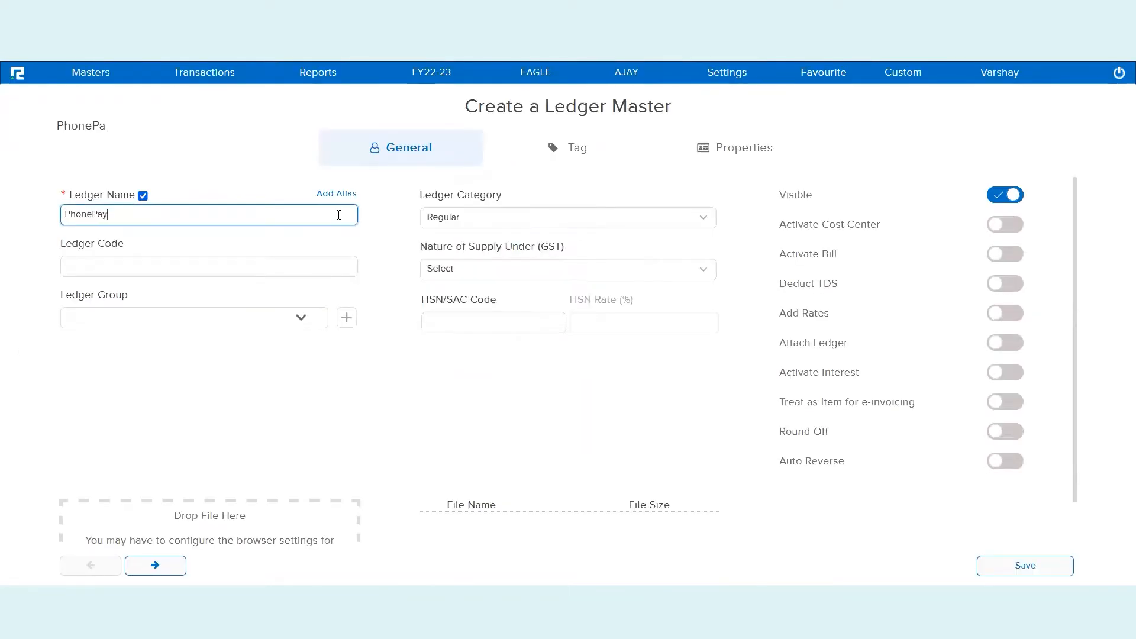
{"action": "type", "text": "Wallet"}
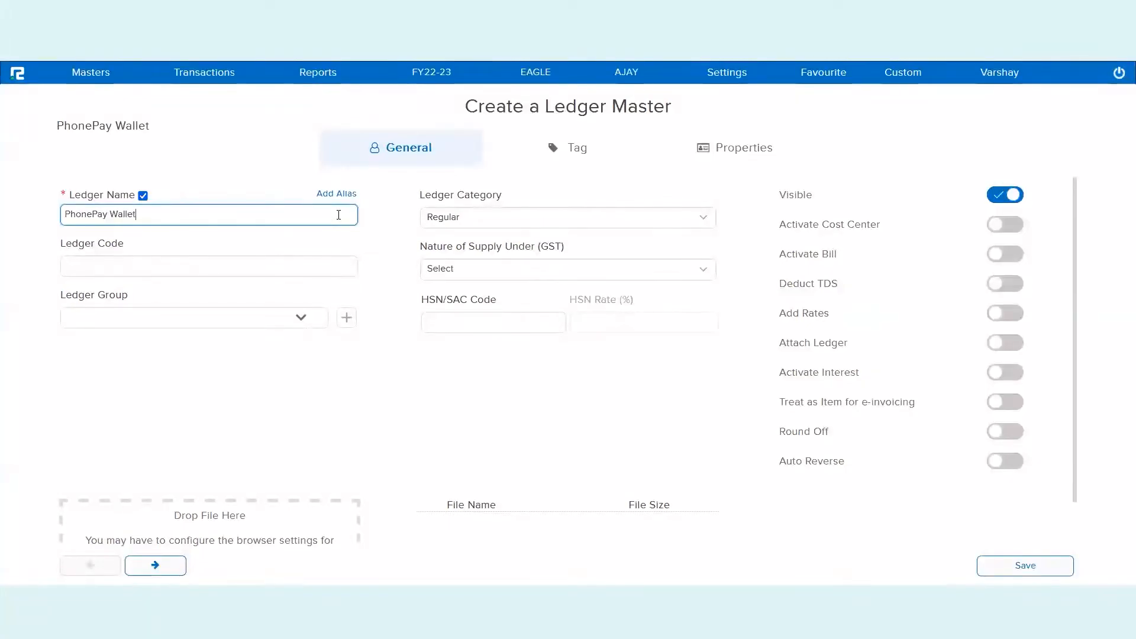
{"action": "left_click", "coordinate": [225, 320]}
{"action": "type", "text": "cash"}
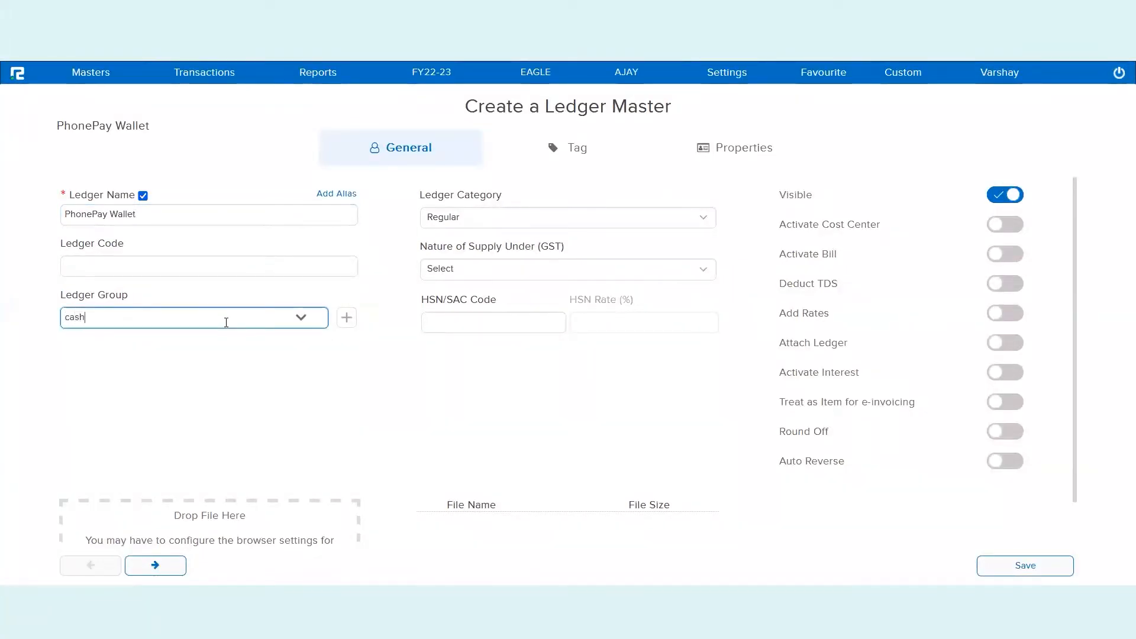
{"action": "left_click", "coordinate": [167, 363]}
Set the ledger category to Bank and save the ledger
{"action": "left_click", "coordinate": [489, 219]}
{"action": "left_click", "coordinate": [467, 239]}
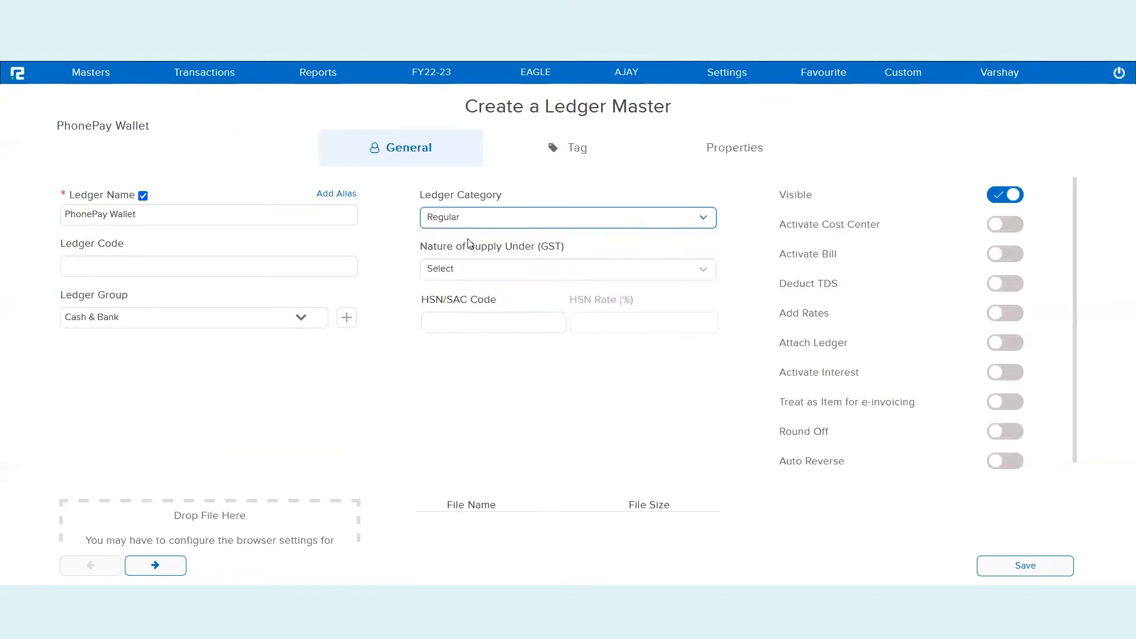
{"action": "left_click", "coordinate": [510, 224]}
{"action": "left_click", "coordinate": [481, 274]}
{"action": "left_click", "coordinate": [1016, 565]}
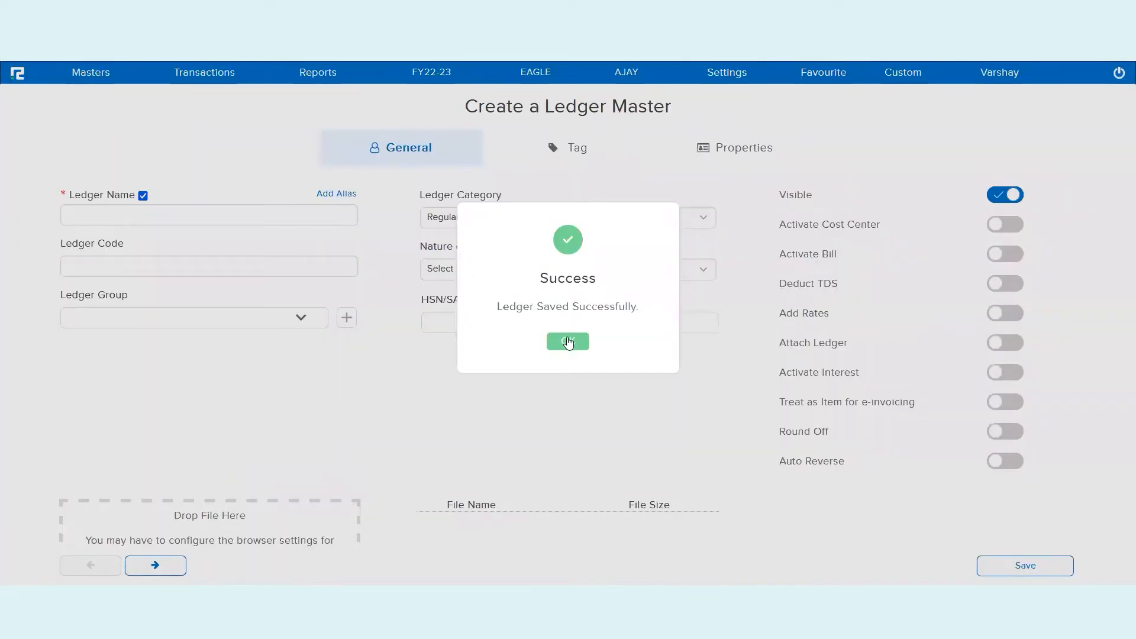
{"action": "left_click", "coordinate": [568, 339]}
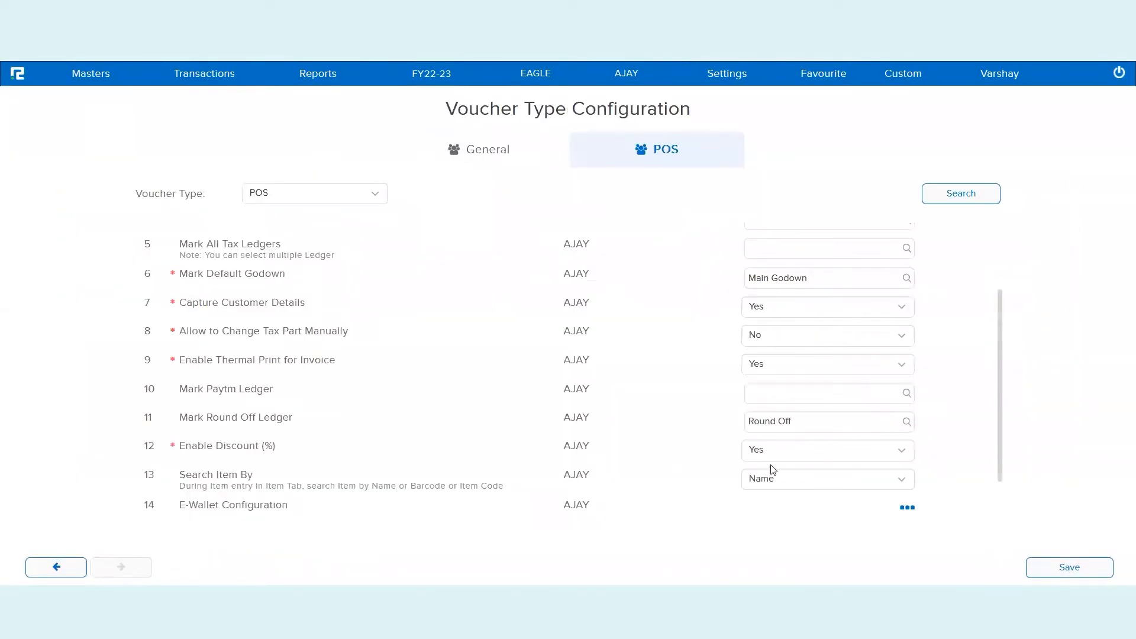
Link the PhonePay e-wallet to the PhonePay Wallet ledger and confirm
{"action": "left_click", "coordinate": [907, 503]}
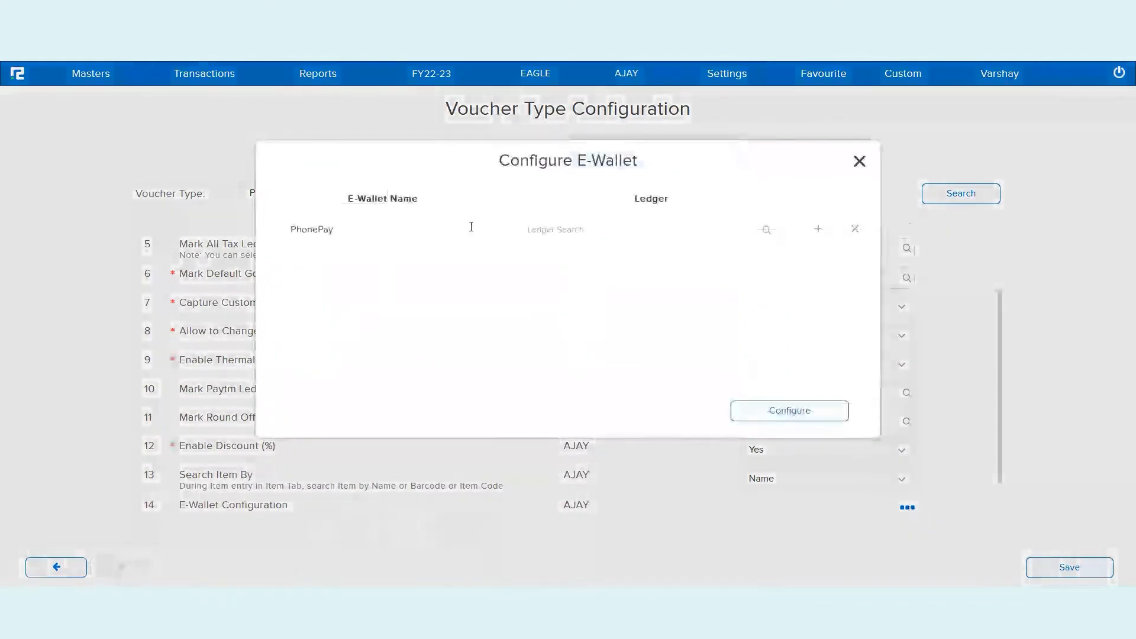
{"action": "left_click", "coordinate": [595, 230]}
{"action": "type", "text": "phone"}
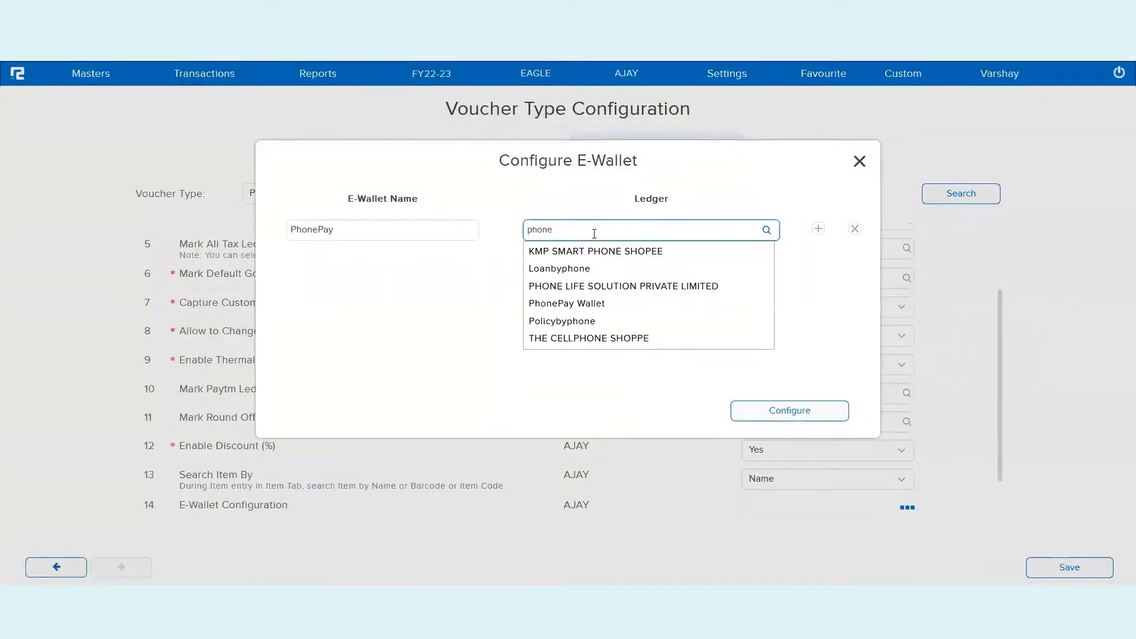
{"action": "type", "text": "pa"}
{"action": "left_click", "coordinate": [594, 252]}
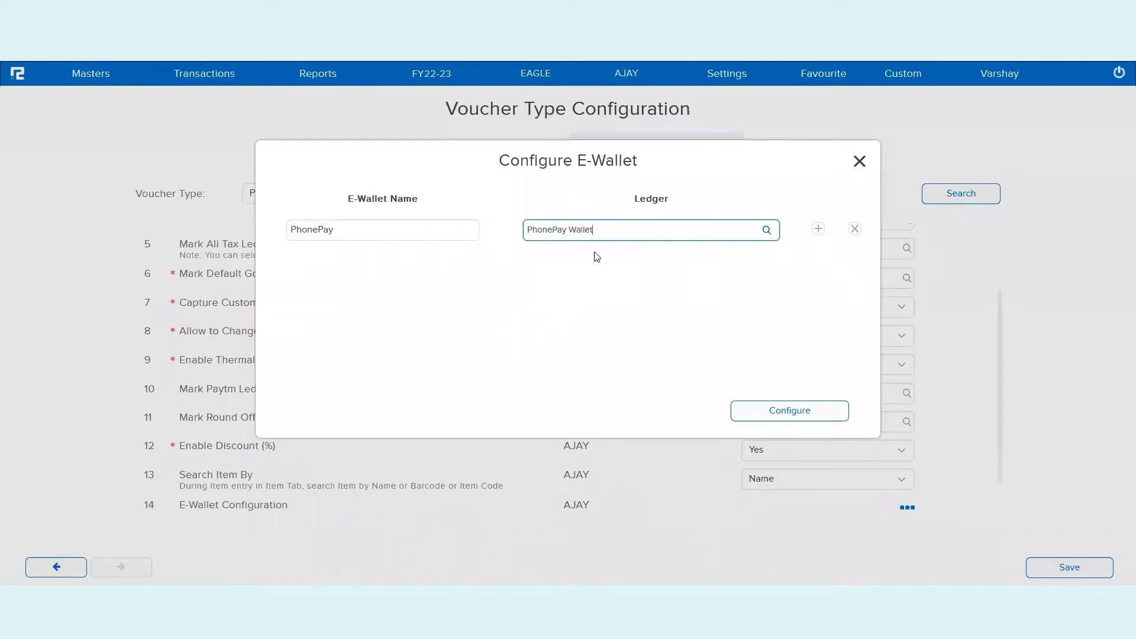
{"action": "left_click", "coordinate": [784, 416]}
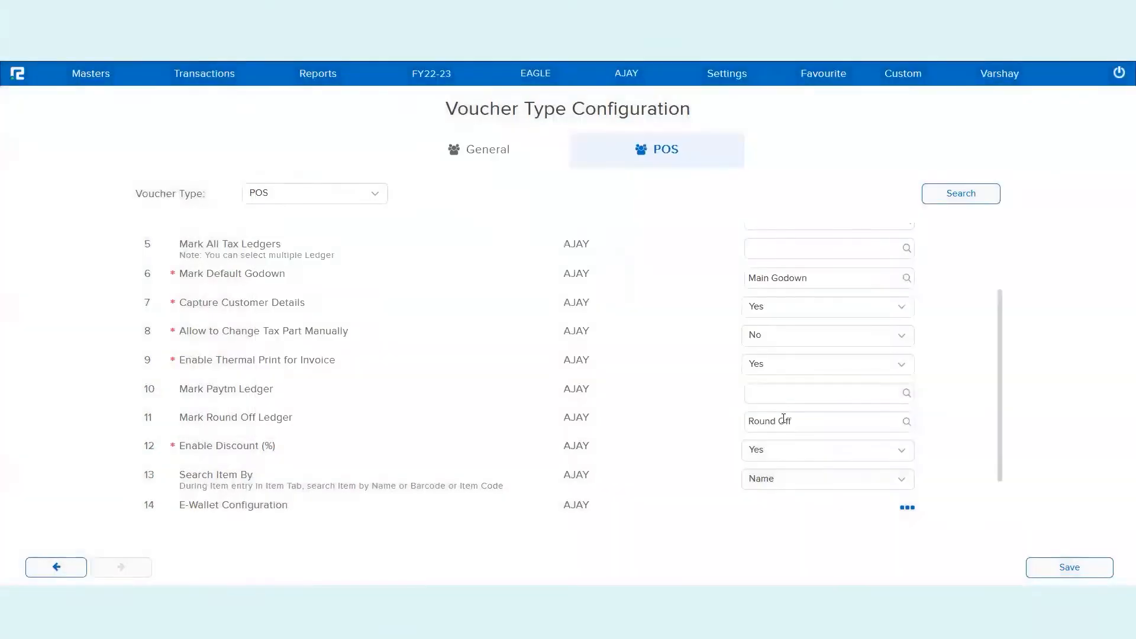
Review the Search Item By options, keeping Name
{"action": "double_click", "coordinate": [233, 475]}
{"action": "triple_click", "coordinate": [234, 475]}
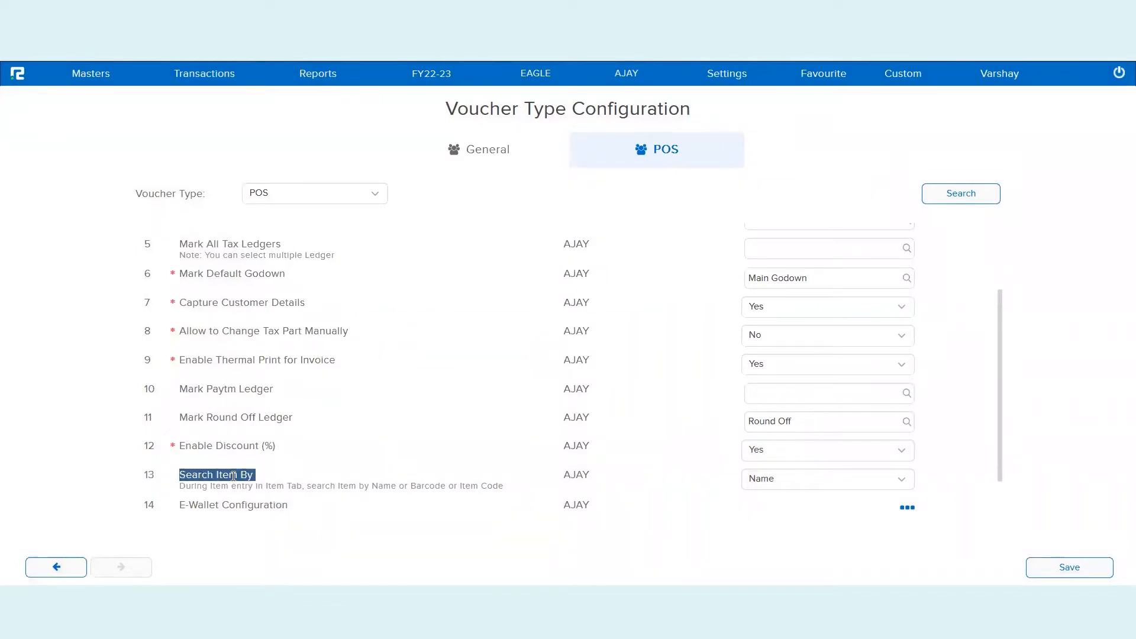
{"action": "left_click", "coordinate": [807, 488]}
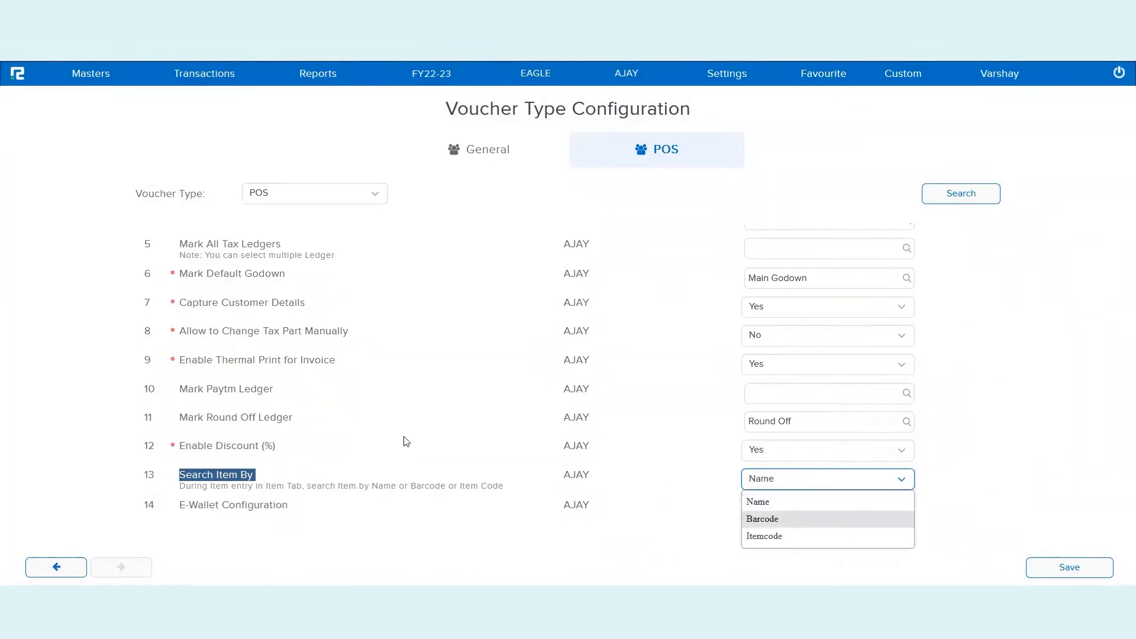
{"action": "left_click", "coordinate": [255, 419]}
Keep Enable Discount (%) at Yes and save the POS voucher configuration
{"action": "triple_click", "coordinate": [255, 420]}
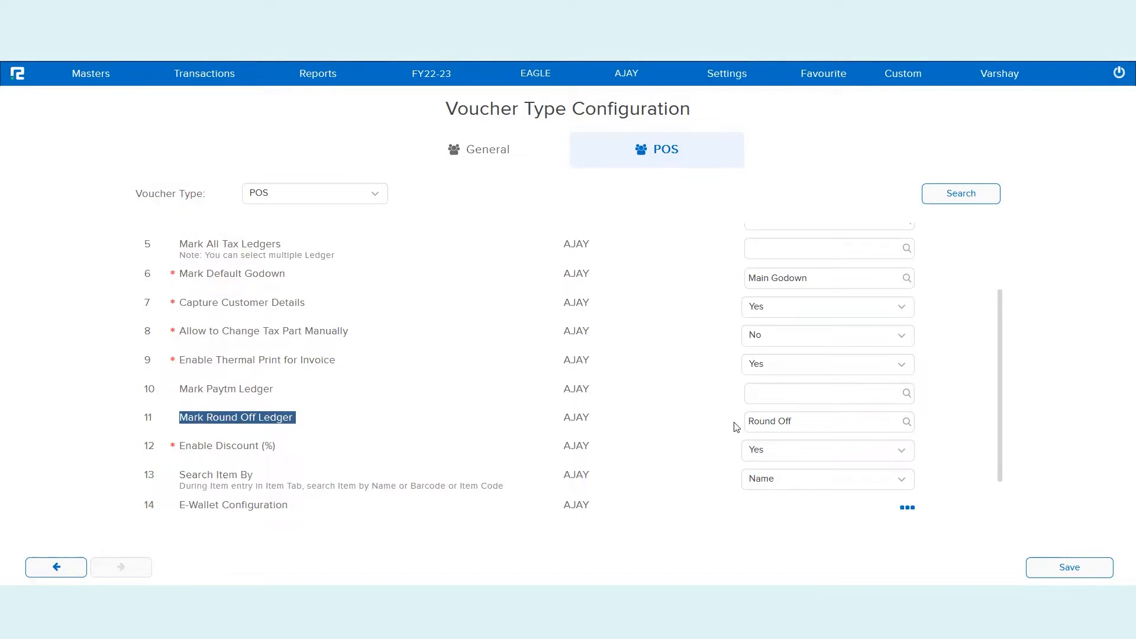
{"action": "triple_click", "coordinate": [267, 448]}
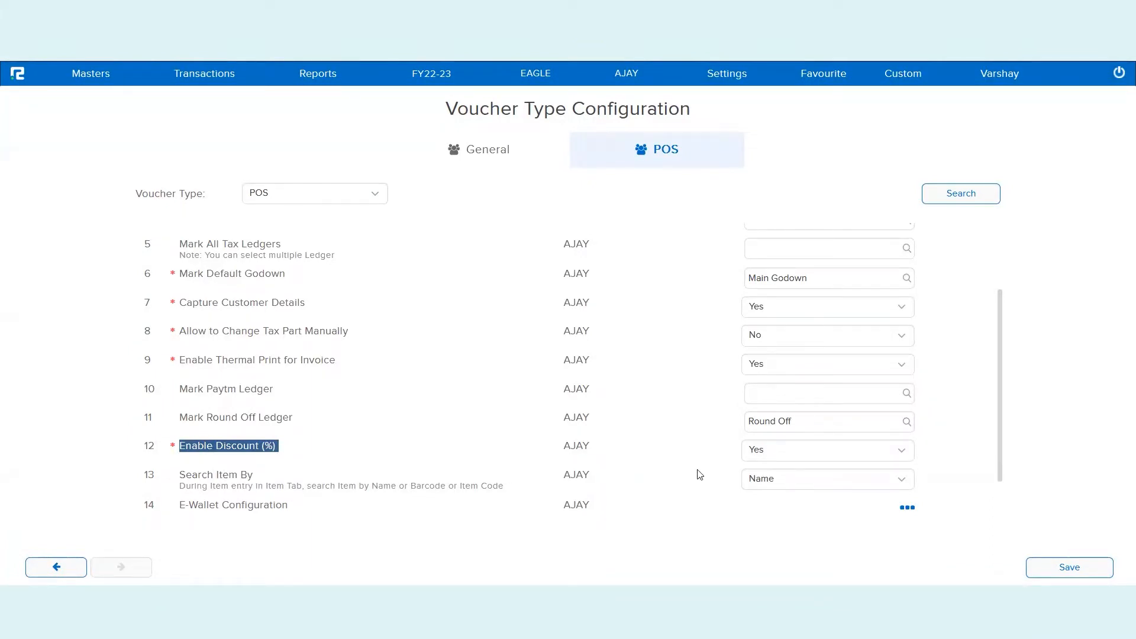
{"action": "left_click", "coordinate": [757, 449]}
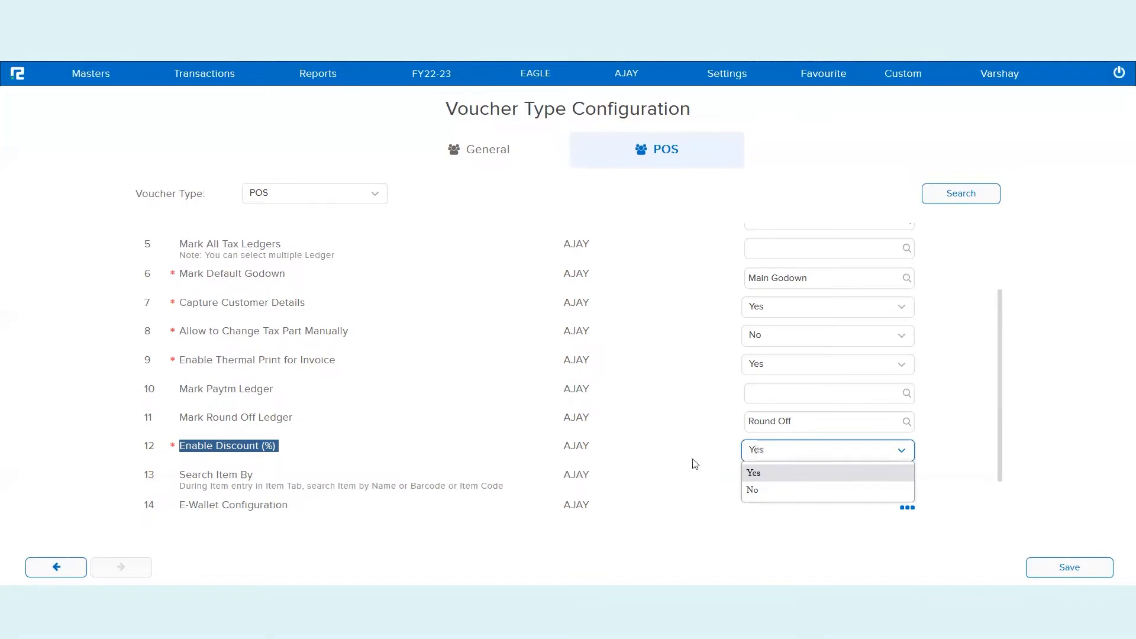
{"action": "left_click", "coordinate": [727, 515]}
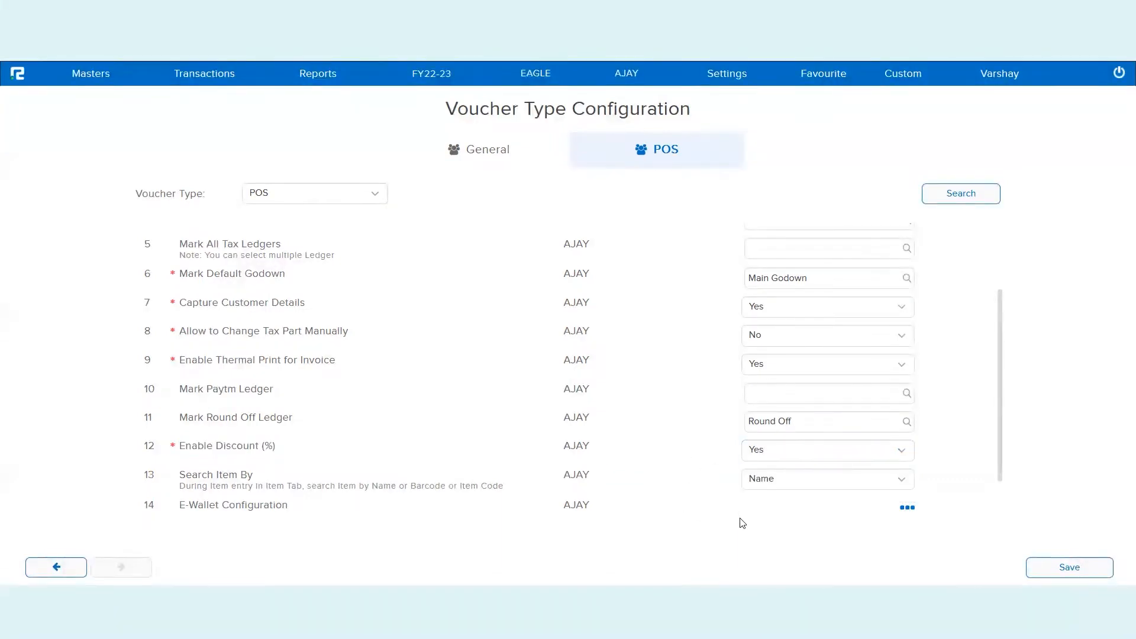
{"action": "left_click", "coordinate": [1050, 566]}
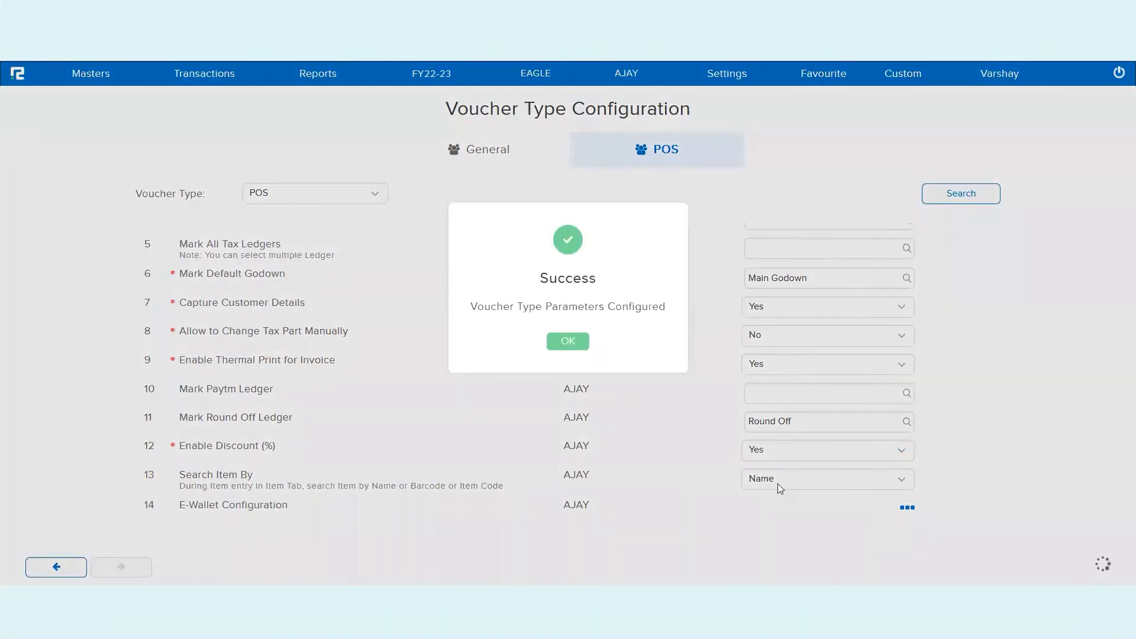
{"action": "left_click", "coordinate": [568, 343]}
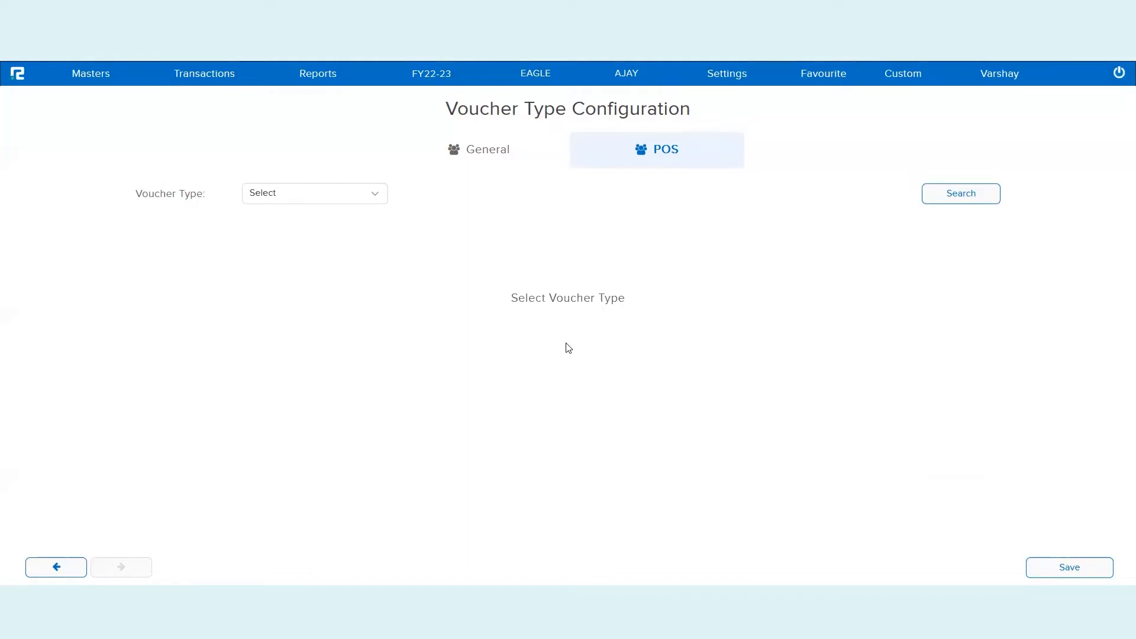
Open a new Sale [POS] entry from the Sale Cycle transactions
{"action": "left_click", "coordinate": [216, 89]}
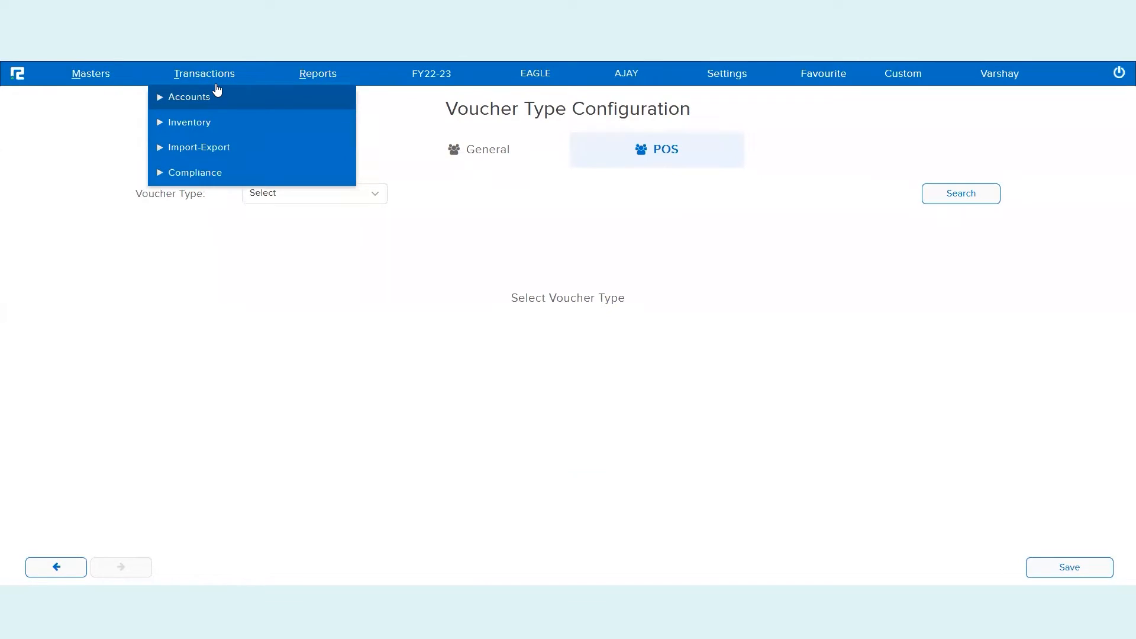
{"action": "left_click", "coordinate": [210, 123]}
{"action": "left_click", "coordinate": [209, 153]}
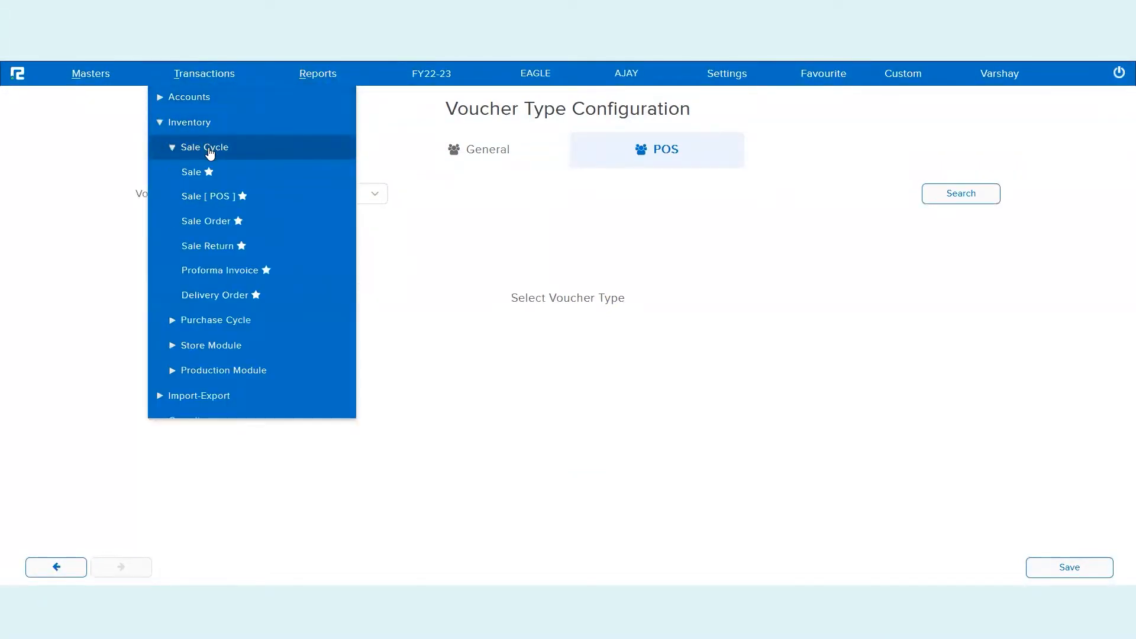
{"action": "left_click", "coordinate": [217, 201]}
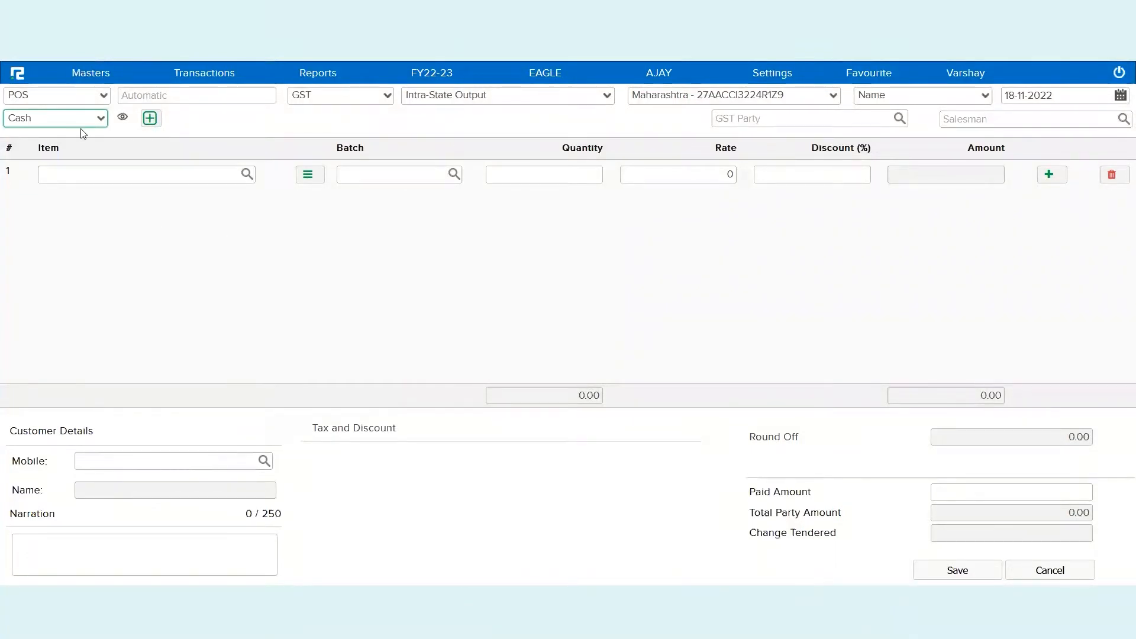
Confirm POS as the voucher type and keep Cash as the payment mode
{"action": "left_click", "coordinate": [87, 102]}
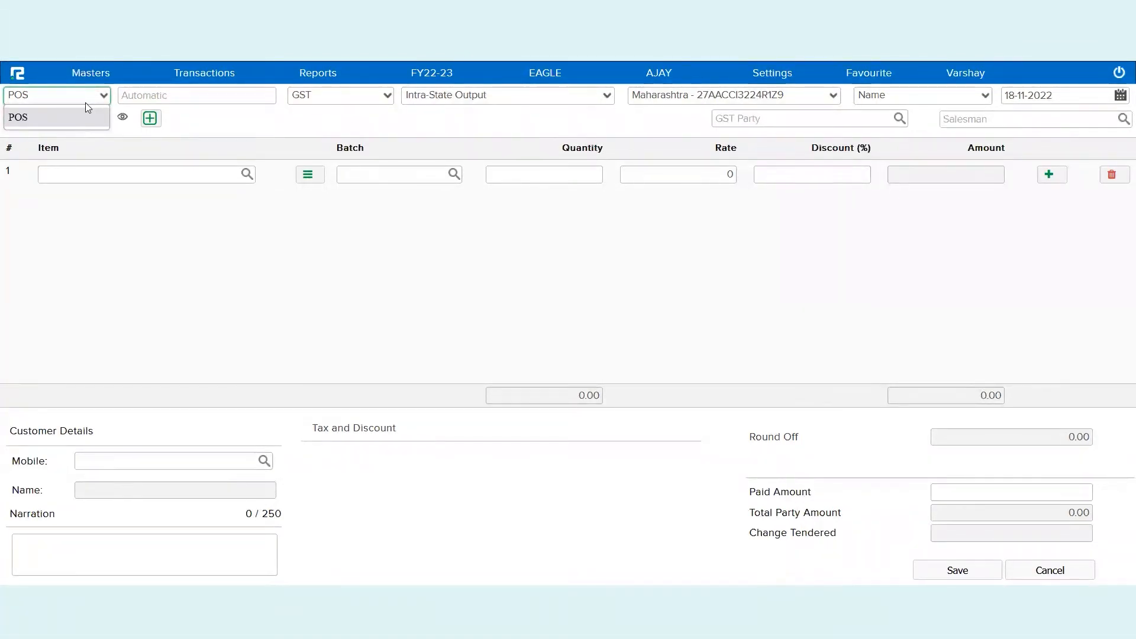
{"action": "left_click", "coordinate": [209, 100]}
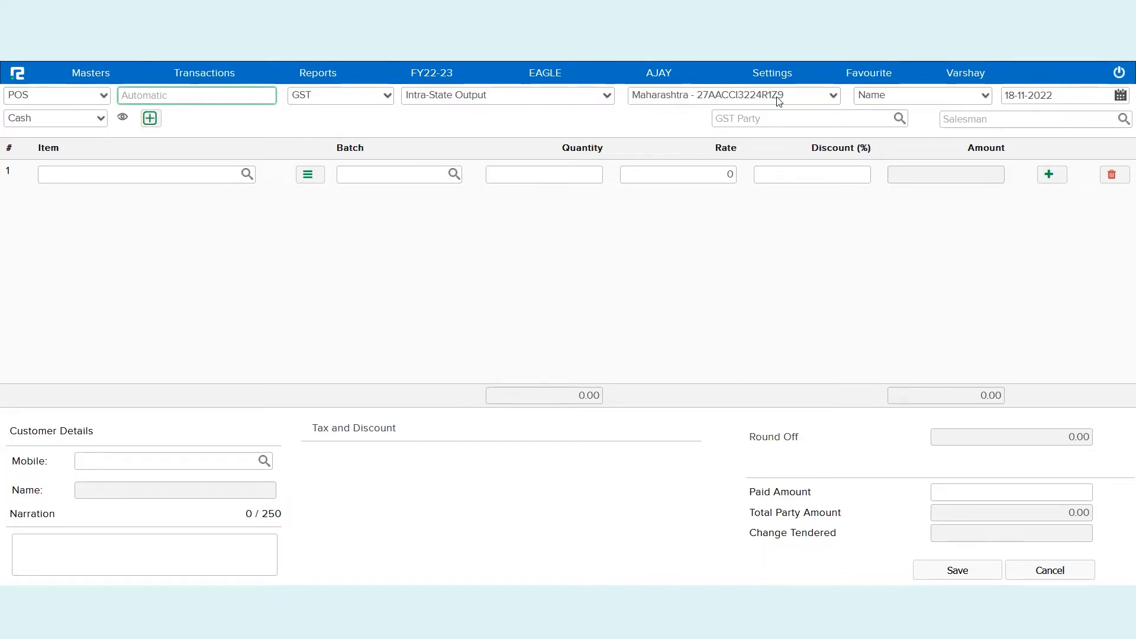
{"action": "left_click", "coordinate": [63, 121]}
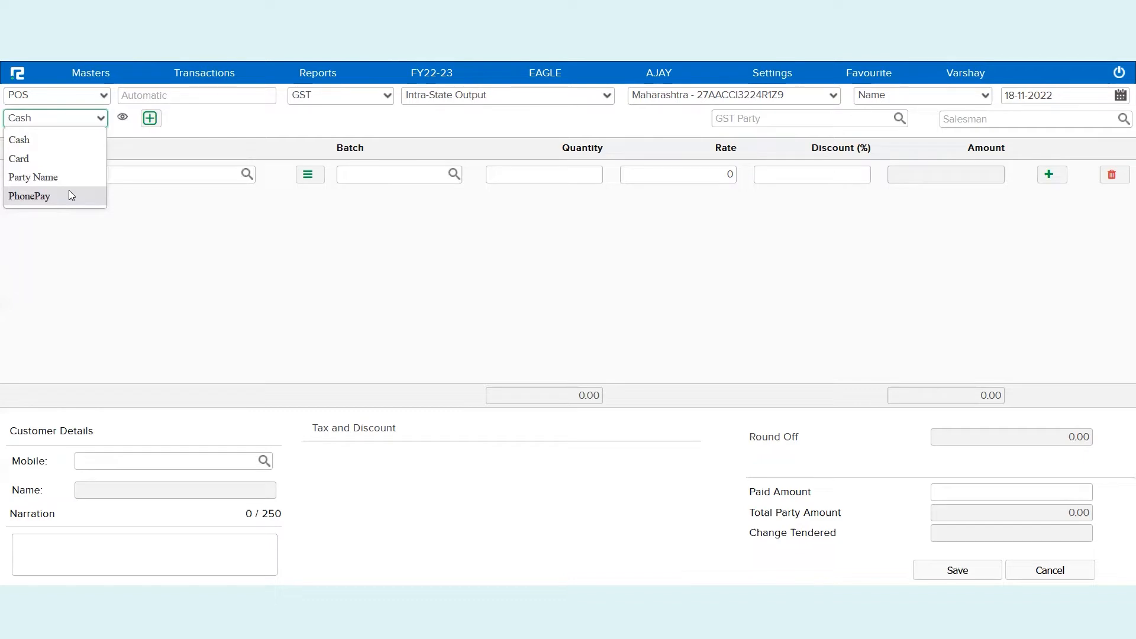
{"action": "left_click", "coordinate": [54, 149]}
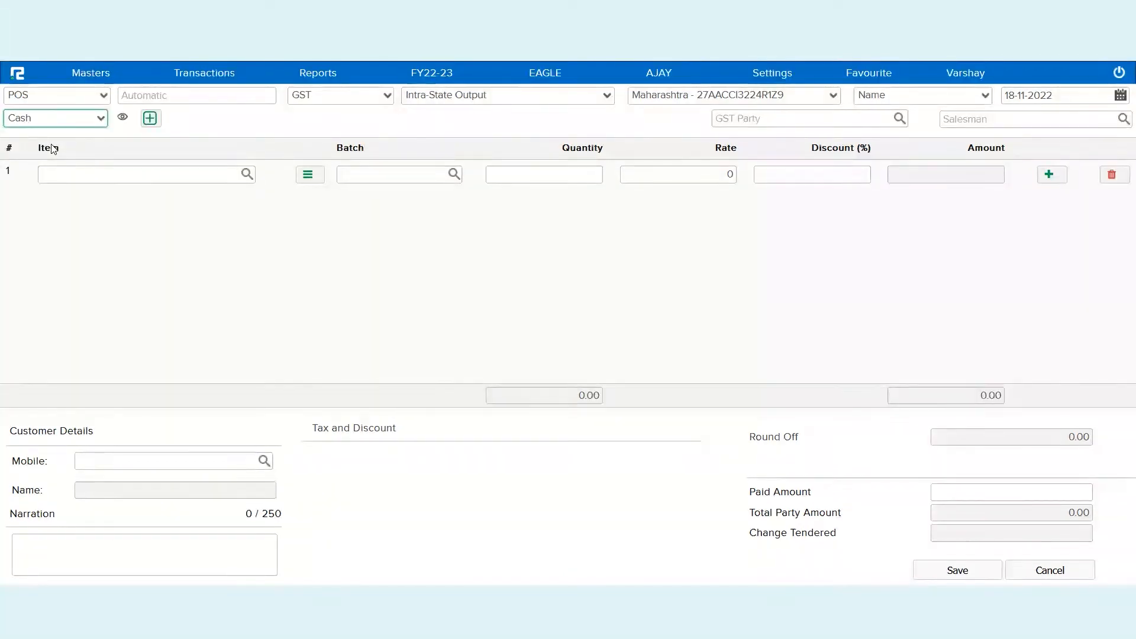
{"action": "left_click", "coordinate": [120, 180]}
Add Fossil Watches with quantity 5 at rate 9870
{"action": "type", "text": "fossi"}
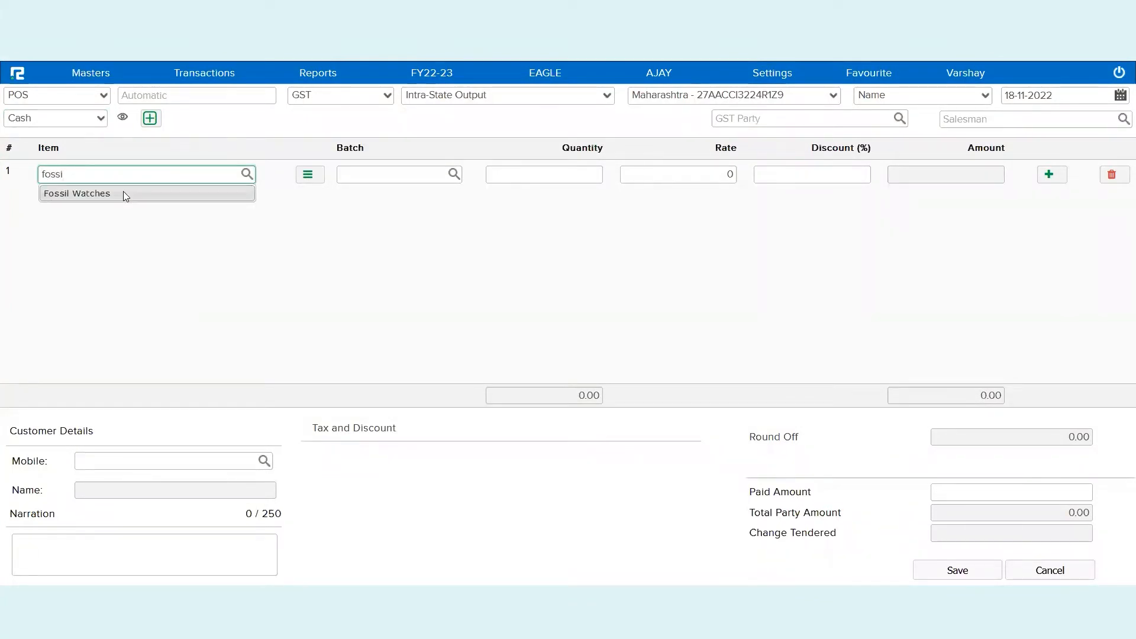
{"action": "left_click", "coordinate": [123, 190]}
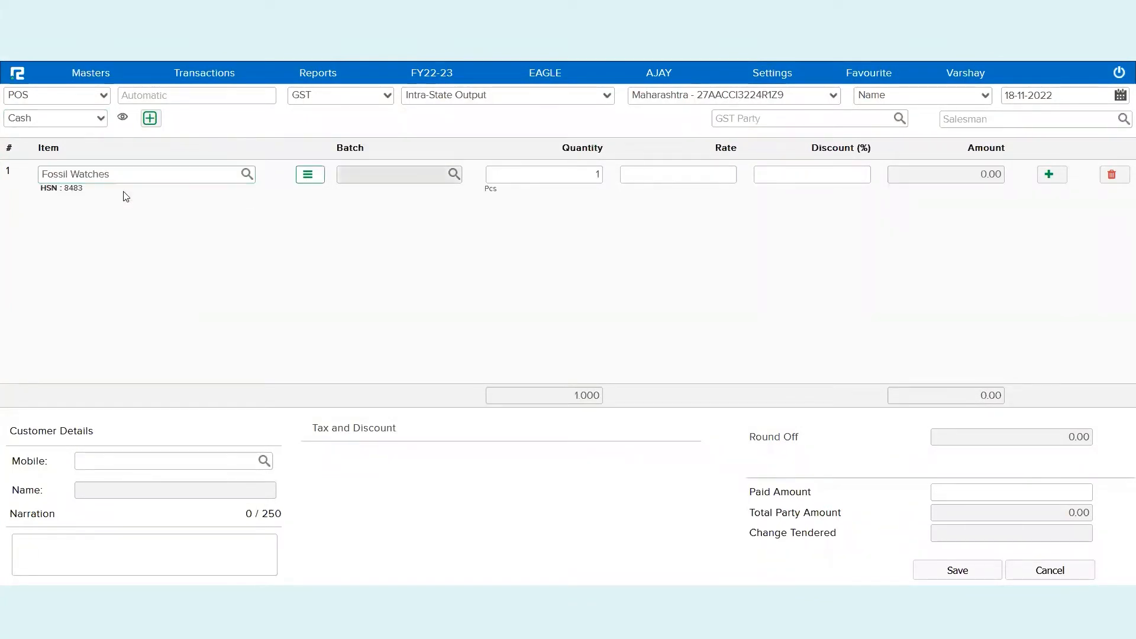
{"action": "left_click", "coordinate": [581, 175]}
{"action": "type", "text": "5"}
{"action": "key", "text": "Tab"}
{"action": "type", "text": "9870"}
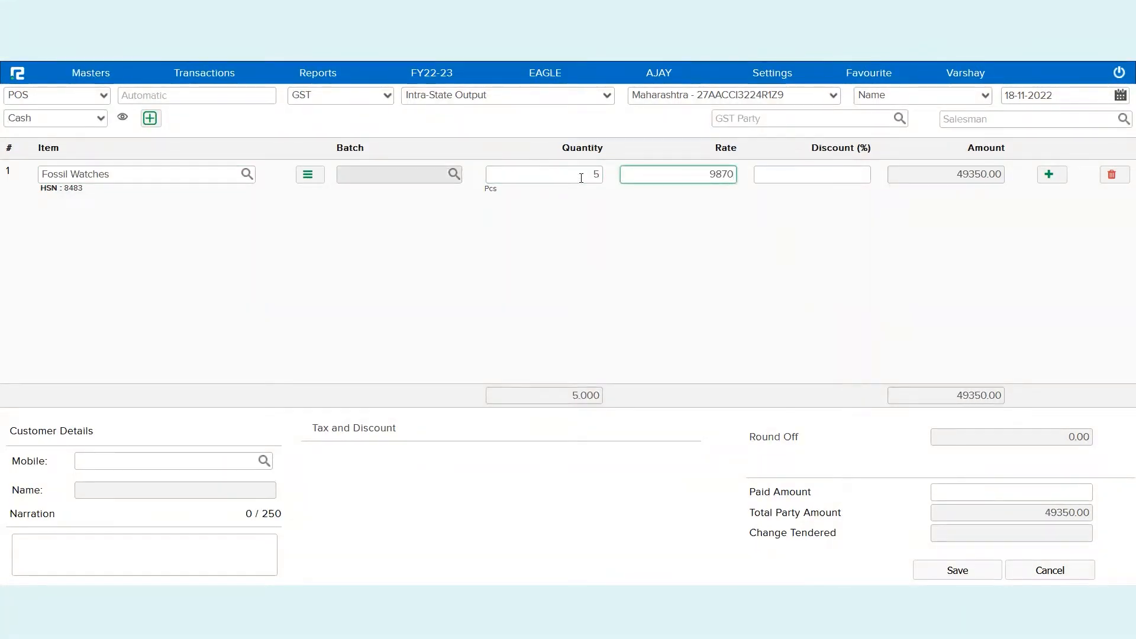
{"action": "key", "text": "Tab"}
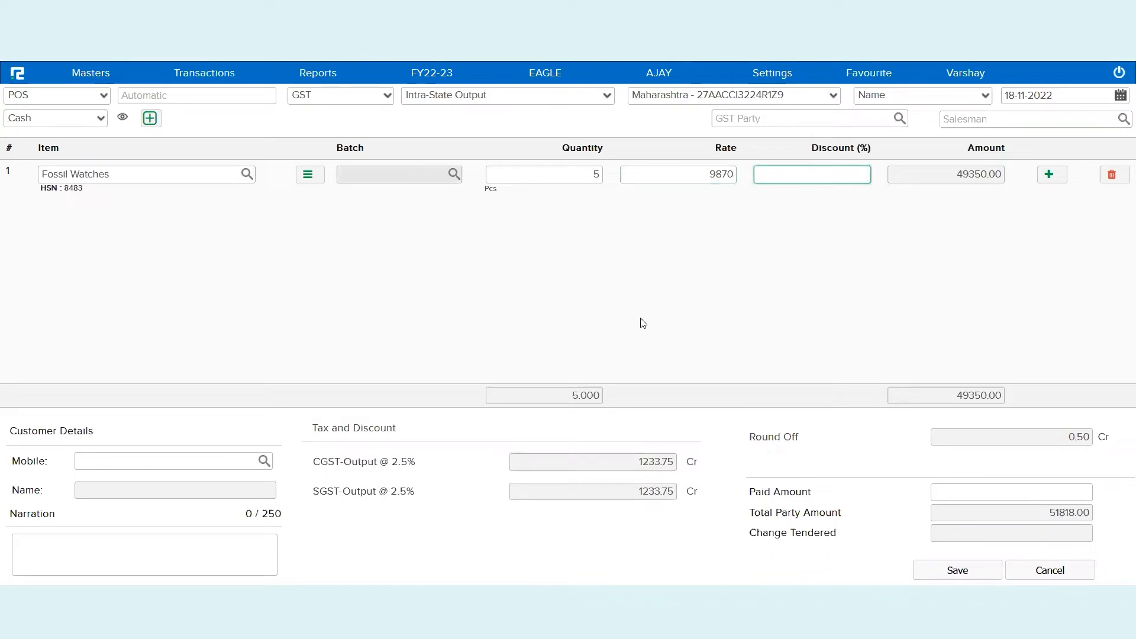
Review the CGST and SGST 2.5% lines, HSN code, round off and 51818 party total
{"action": "triple_click", "coordinate": [395, 461]}
{"action": "triple_click", "coordinate": [393, 491]}
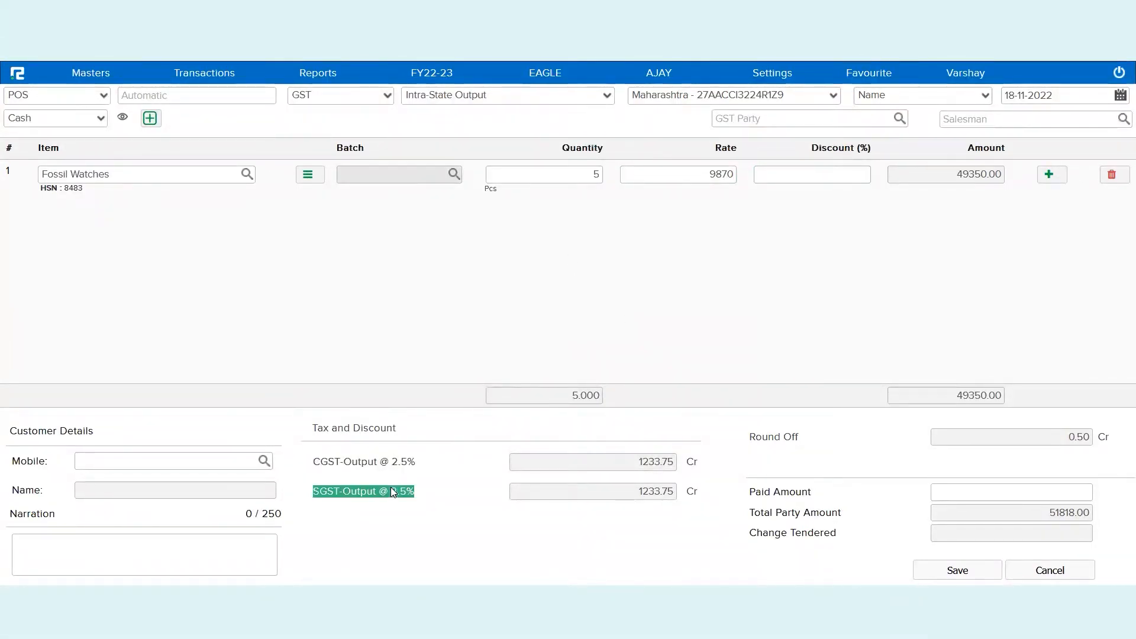
{"action": "triple_click", "coordinate": [198, 185]}
{"action": "triple_click", "coordinate": [167, 171]}
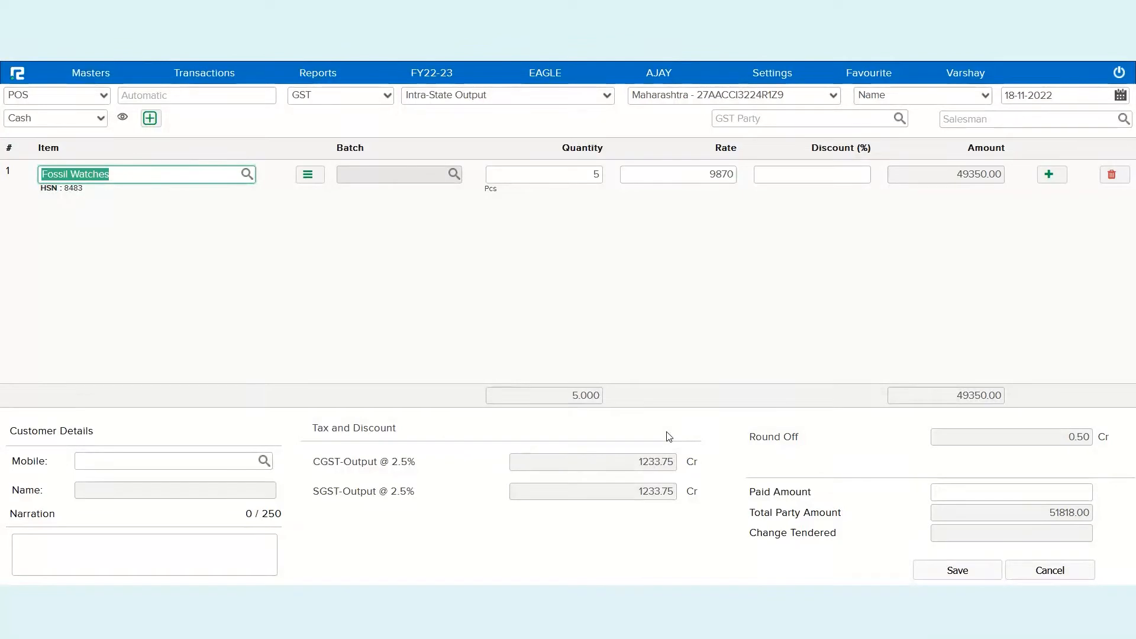
{"action": "left_click_drag", "start_coordinate": [799, 436], "coordinate": [749, 437]}
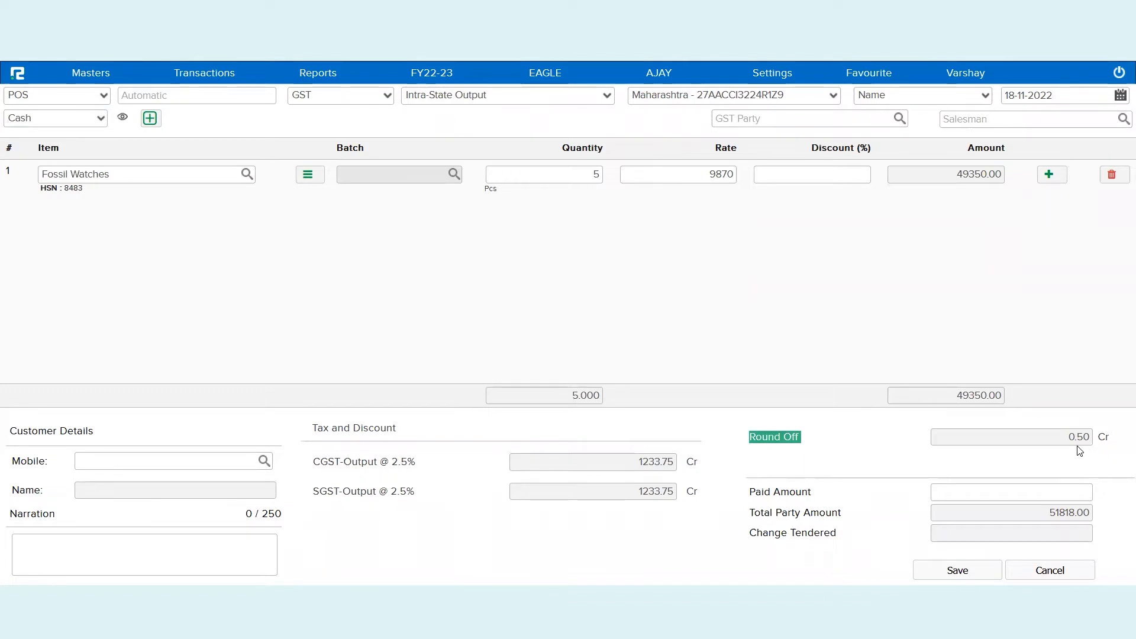
{"action": "double_click", "coordinate": [1068, 520]}
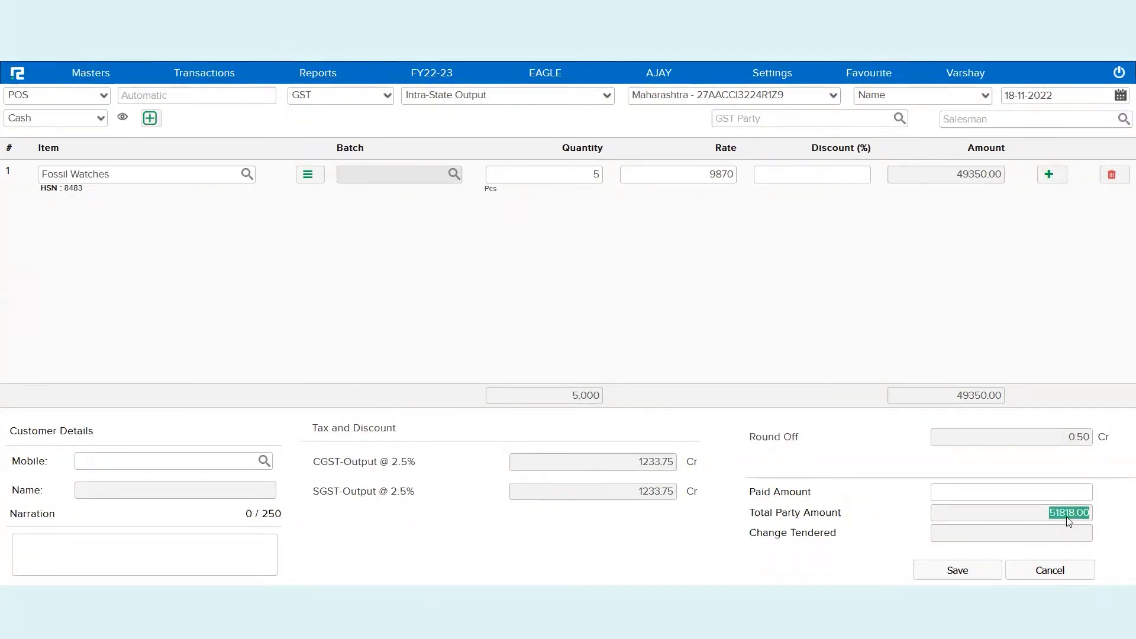
{"action": "left_click", "coordinate": [1062, 487]}
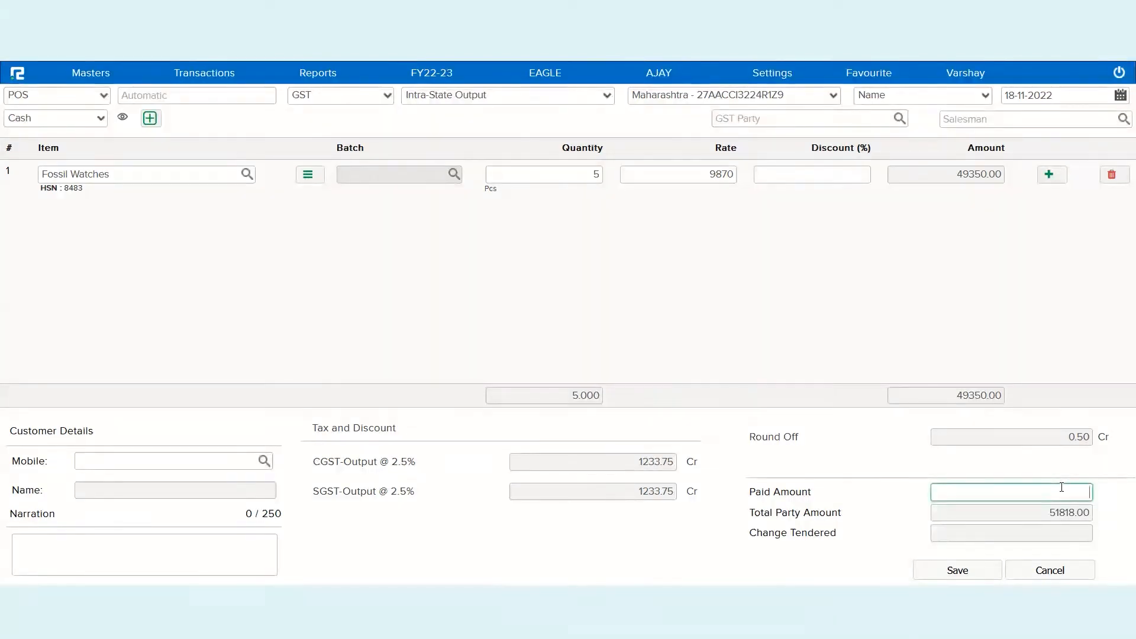
Enter 52000 as the paid amount, leaving 182.00 change, and move to the customer mobile field
{"action": "type", "text": "52000"}
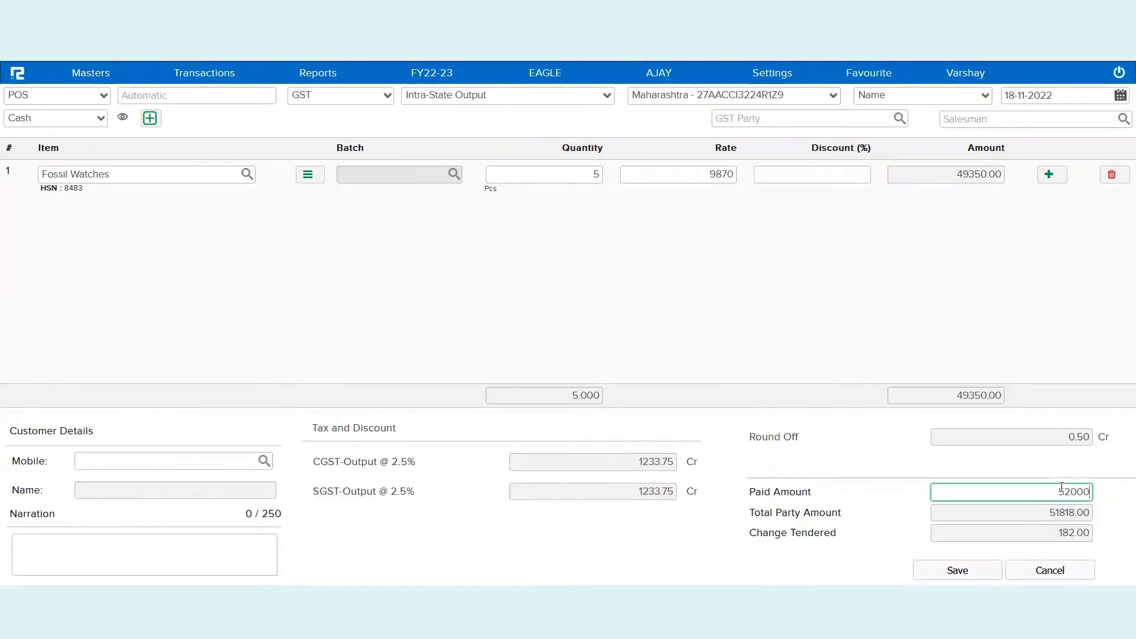
{"action": "left_click", "coordinate": [158, 456]}
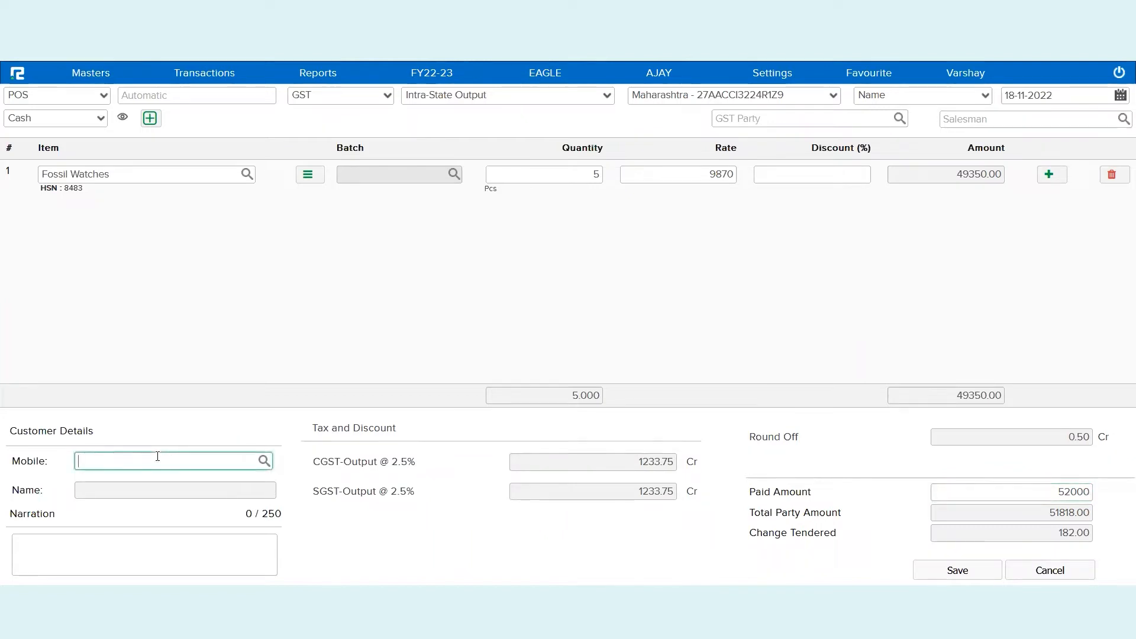
{"action": "triple_click", "coordinate": [64, 433]}
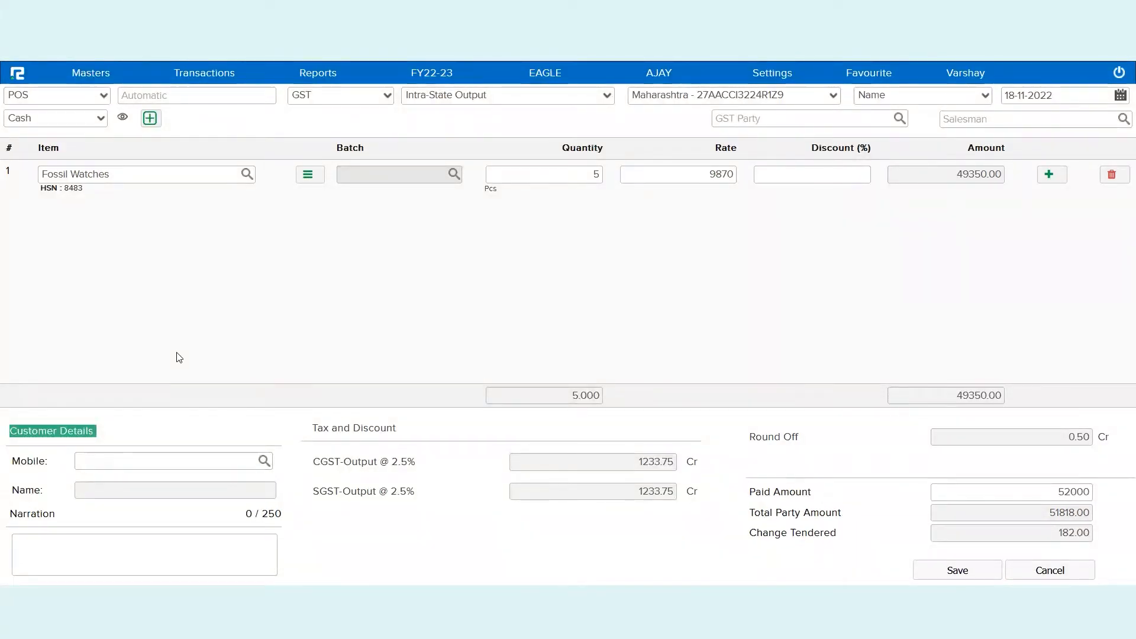
{"action": "left_click", "coordinate": [171, 470]}
Search a partial mobile number, then start a new customer and enter the customer's mobile number
{"action": "left_click", "coordinate": [169, 464]}
{"action": "type", "text": "897"}
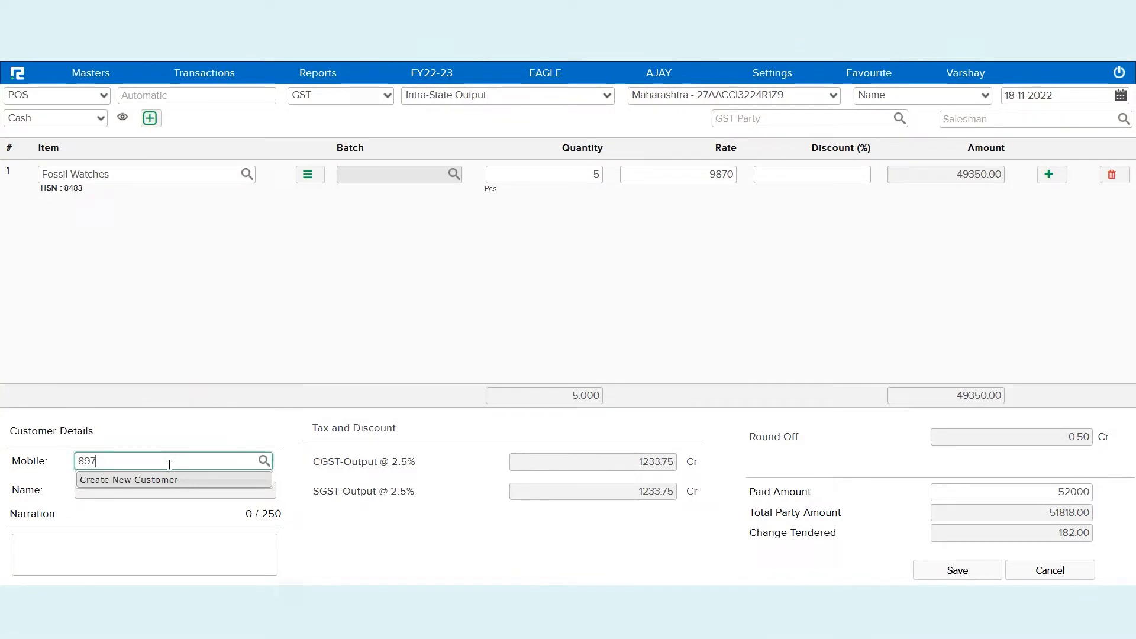
{"action": "left_click", "coordinate": [174, 480]}
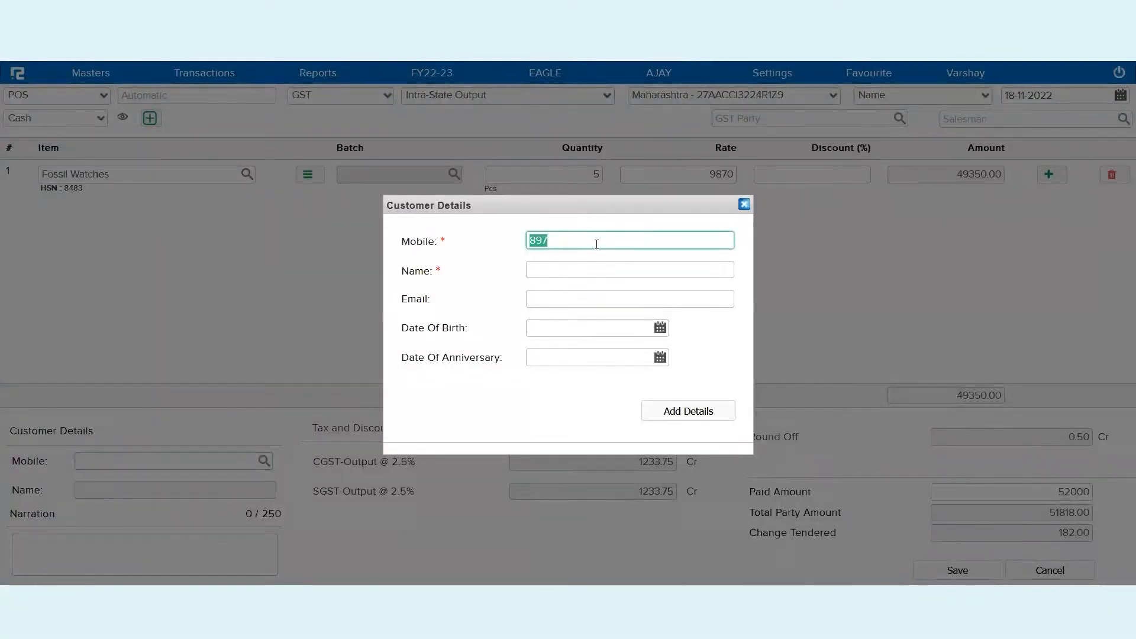
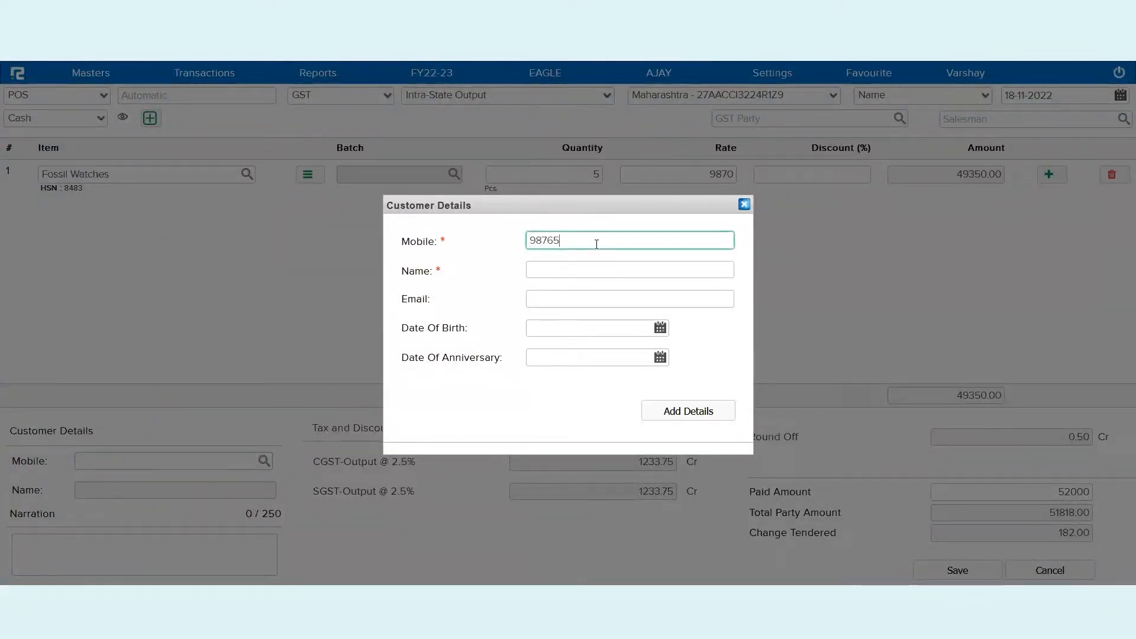
Fill in the customer's full name and e-mail address, then save the customer details
{"action": "left_click", "coordinate": [621, 268]}
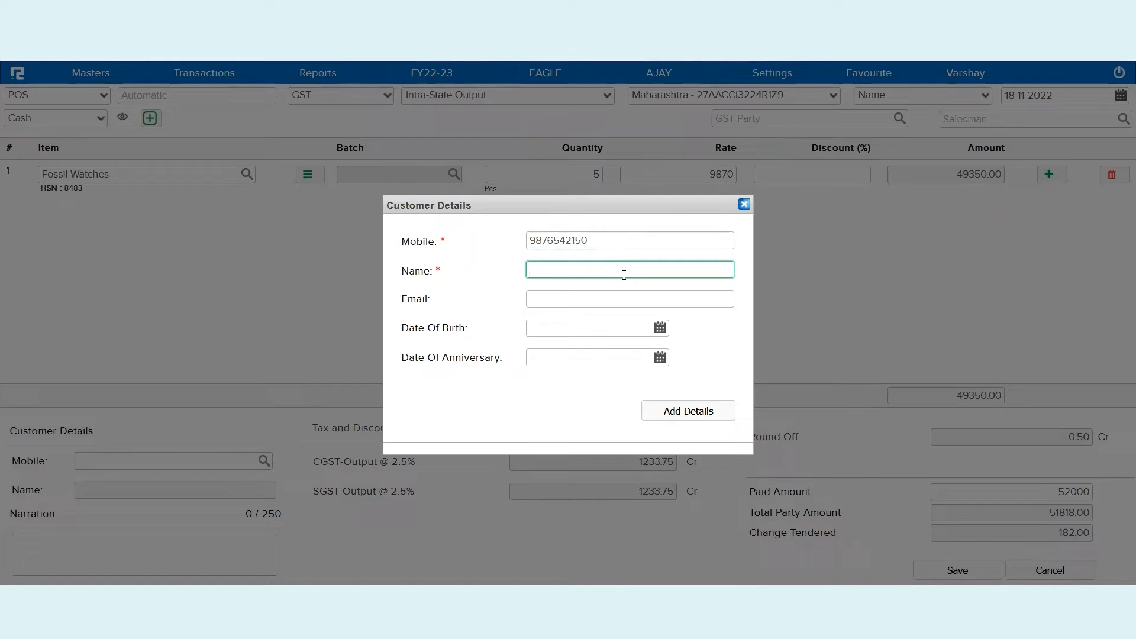
{"action": "left_click", "coordinate": [570, 302]}
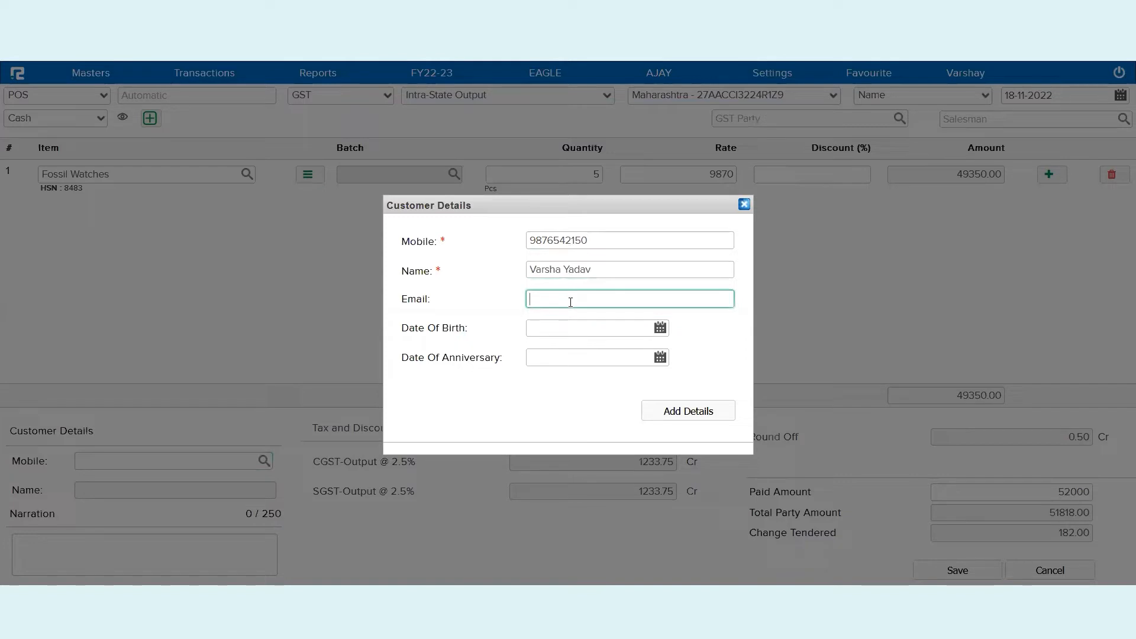
{"action": "type", "text": "vars"}
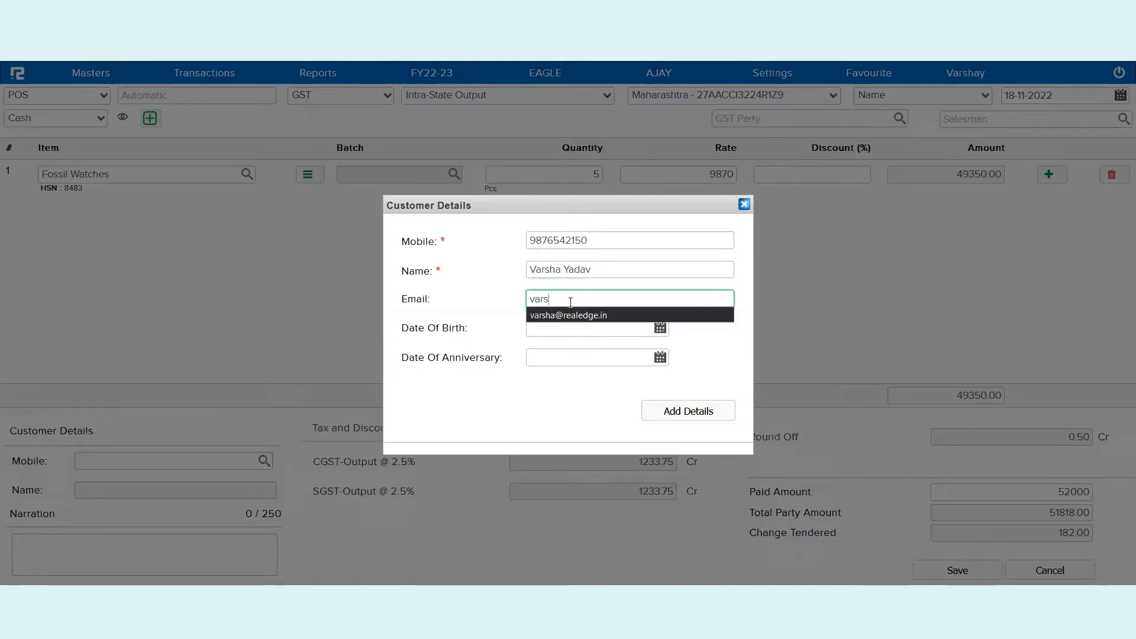
{"action": "left_click", "coordinate": [571, 314]}
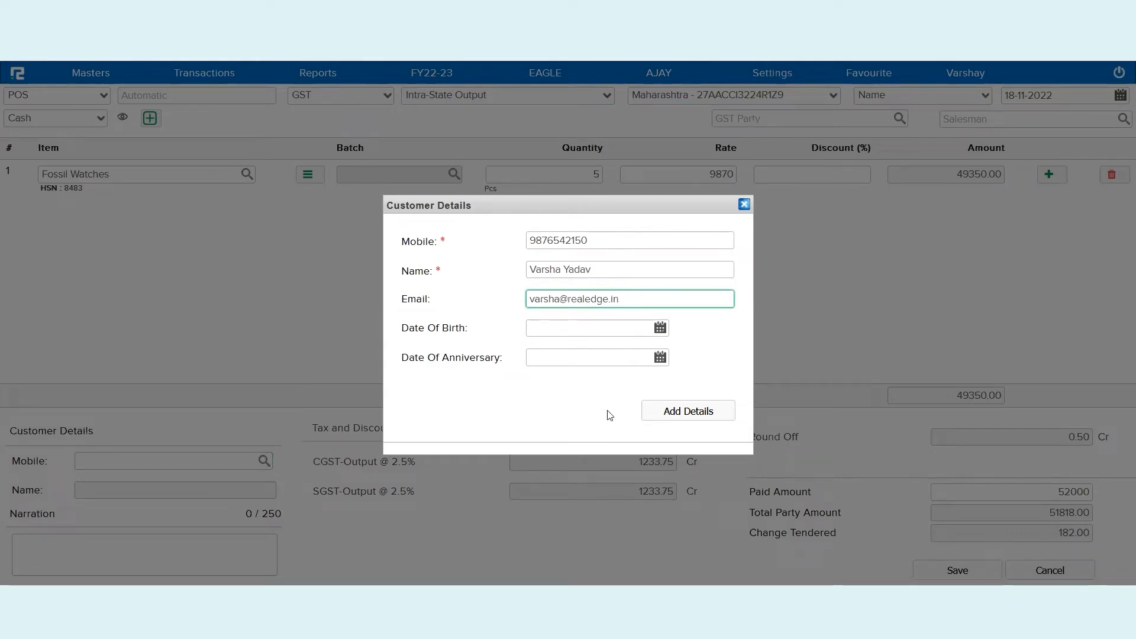
{"action": "left_click", "coordinate": [682, 419]}
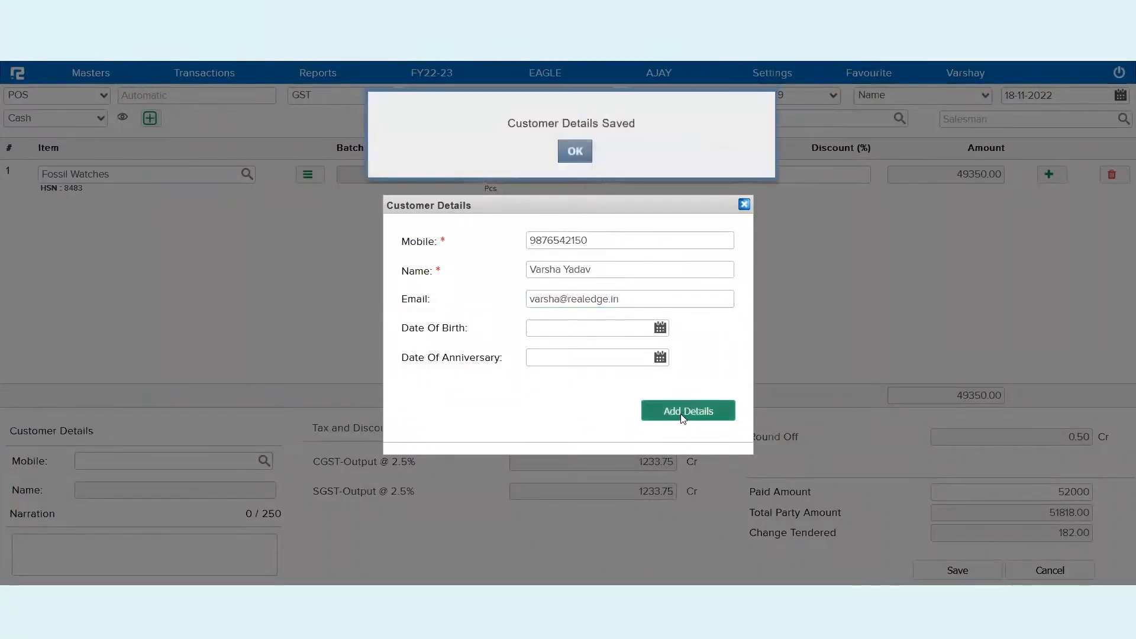
Confirm the customer and save the sale with narration 'Sale of Fossil Watches'
{"action": "left_click", "coordinate": [574, 163]}
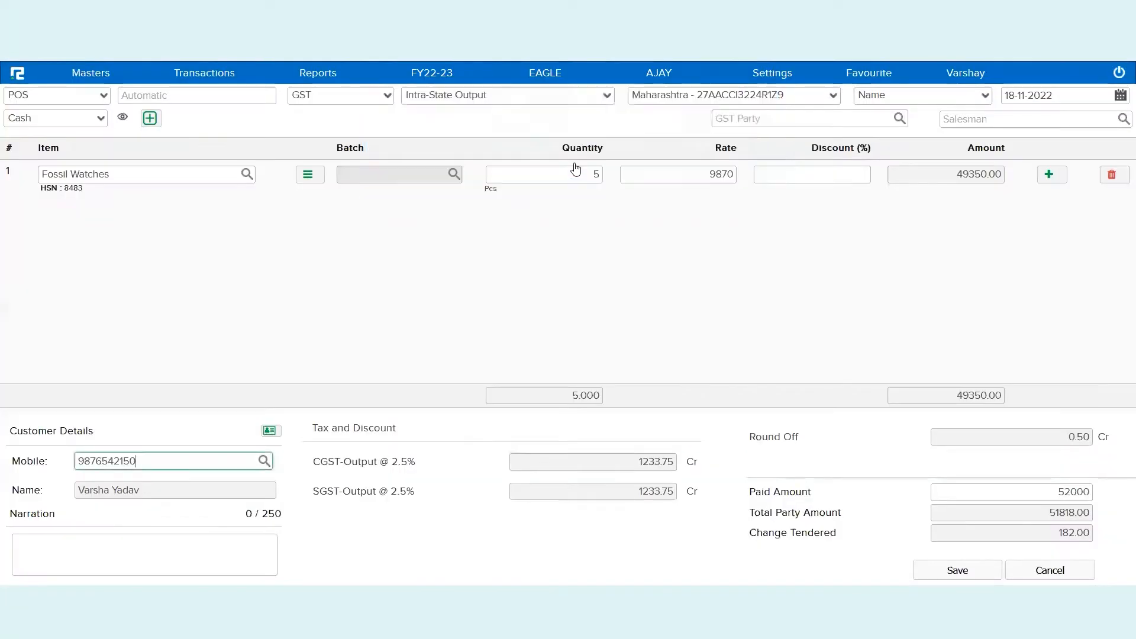
{"action": "left_click", "coordinate": [237, 551]}
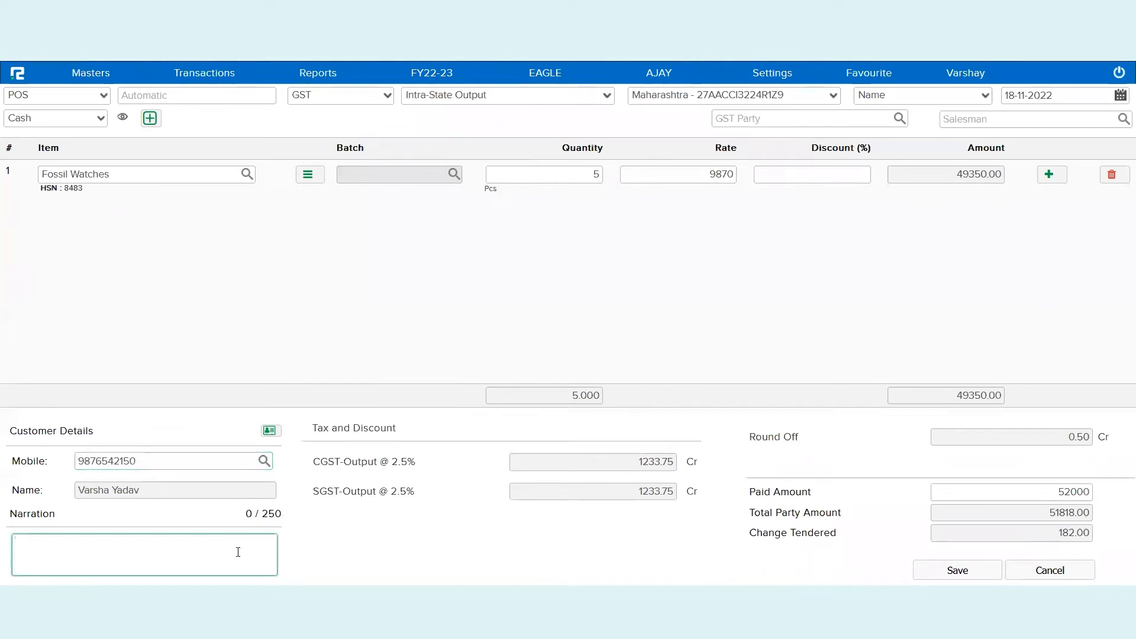
{"action": "type", "text": "Sale of Fossil Watches"}
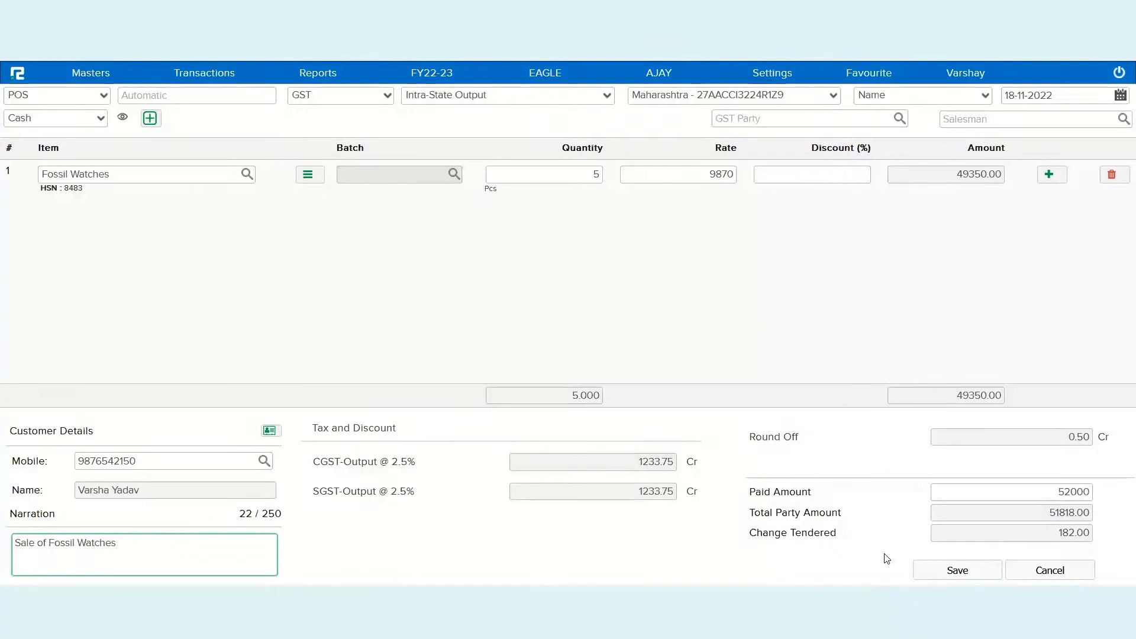
{"action": "left_click", "coordinate": [924, 569]}
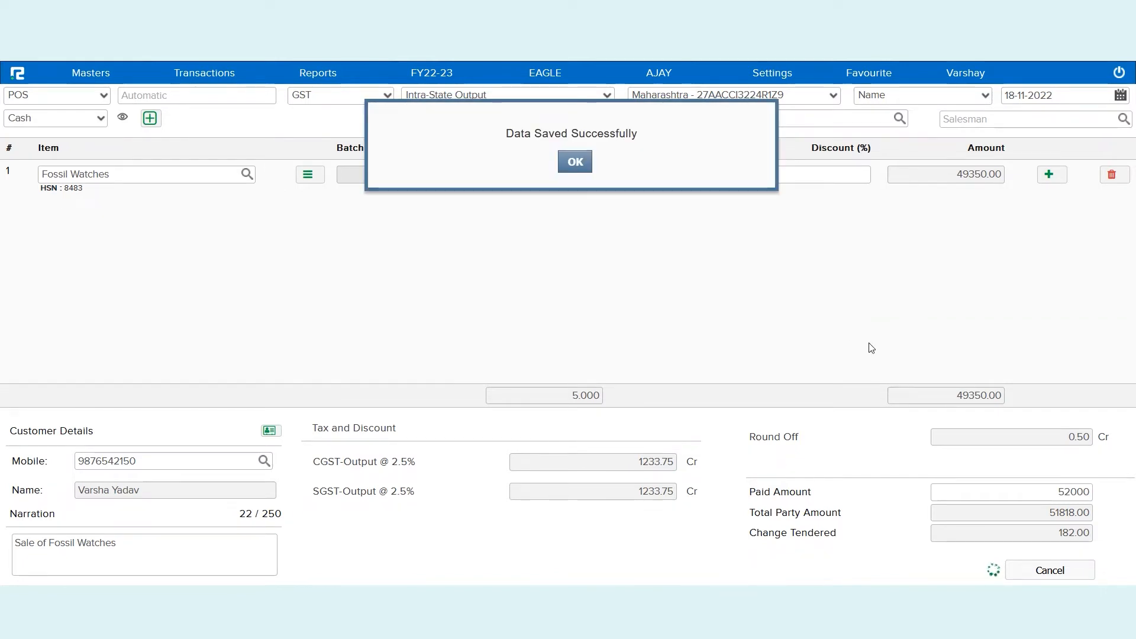
Skip printing and read the bill 00004 tax invoice zoomed in, then restore normal size
{"action": "left_click", "coordinate": [571, 163]}
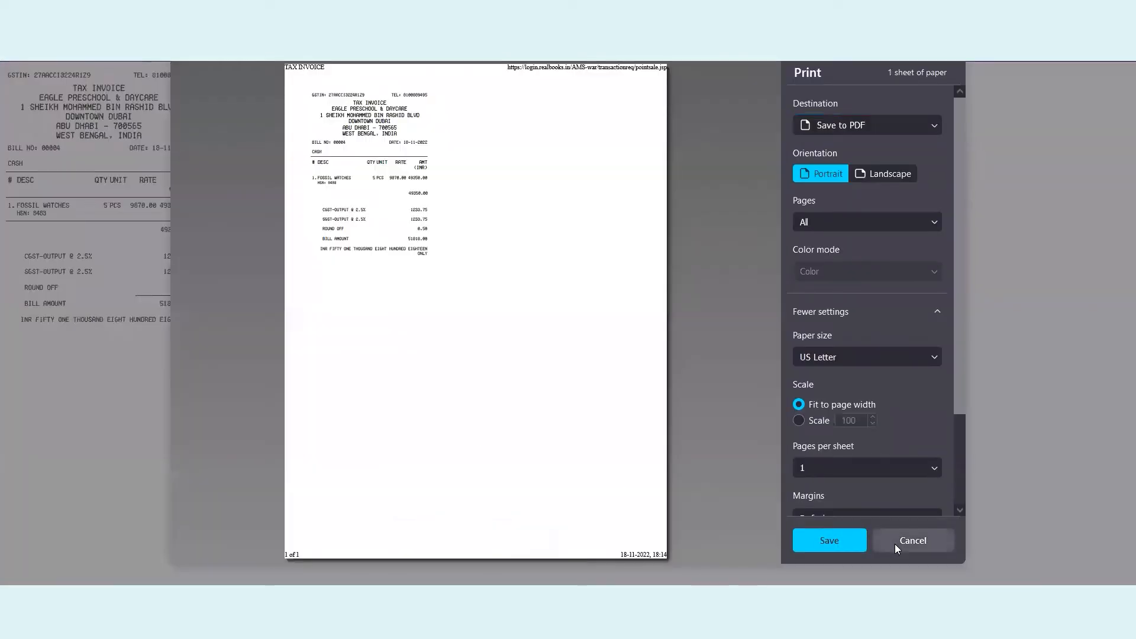
{"action": "left_click", "coordinate": [896, 545]}
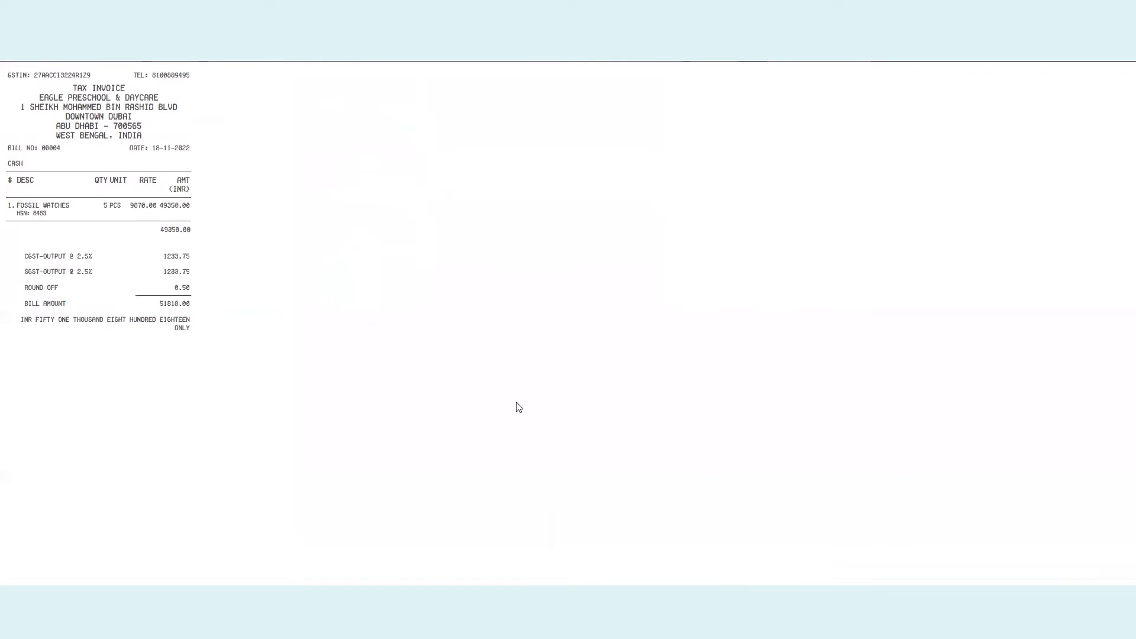
{"action": "key", "text": "ctrl+plus"}
{"action": "key", "text": "ctrl+plus"}
{"action": "key", "text": "ctrl+plus"}
{"action": "key", "text": "ctrl+plus"}
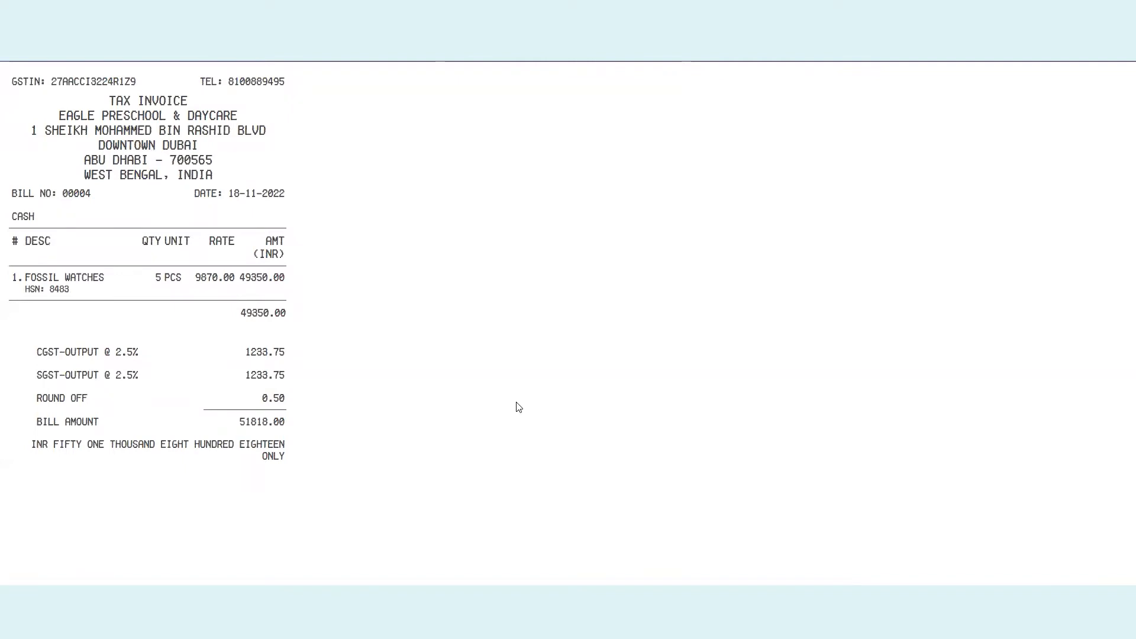
{"action": "double_click", "coordinate": [69, 278]}
{"action": "key", "text": "ctrl+minus"}
{"action": "key", "text": "ctrl+minus"}
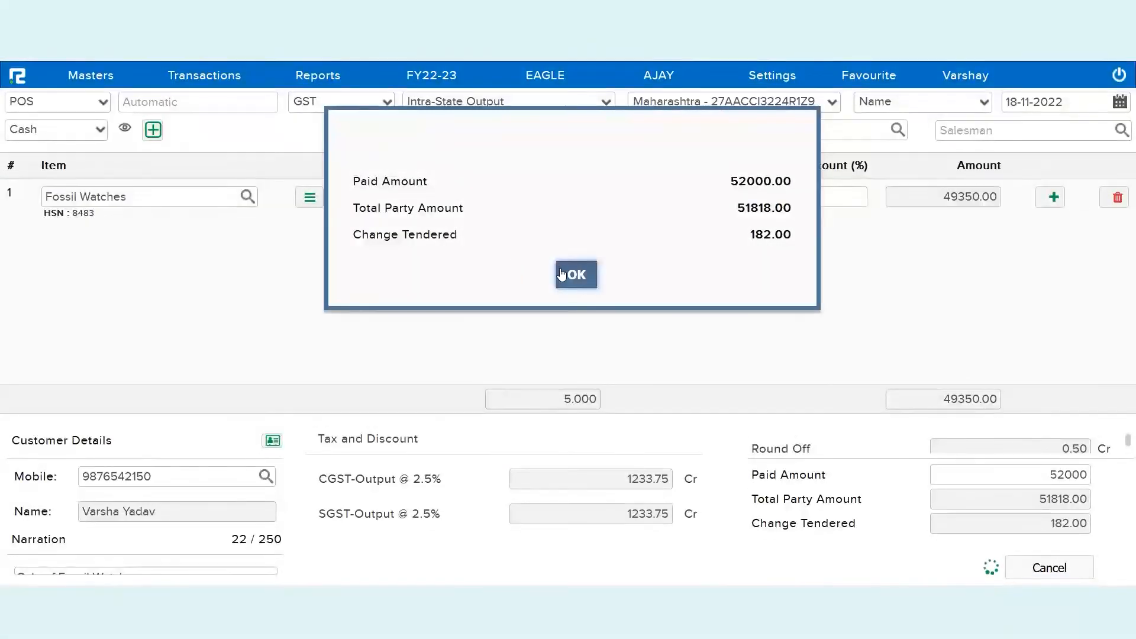
Dismiss the 182.00-change payment summary, leaving a blank POS sale form, and bring up Reports
{"action": "triple_click", "coordinate": [403, 181]}
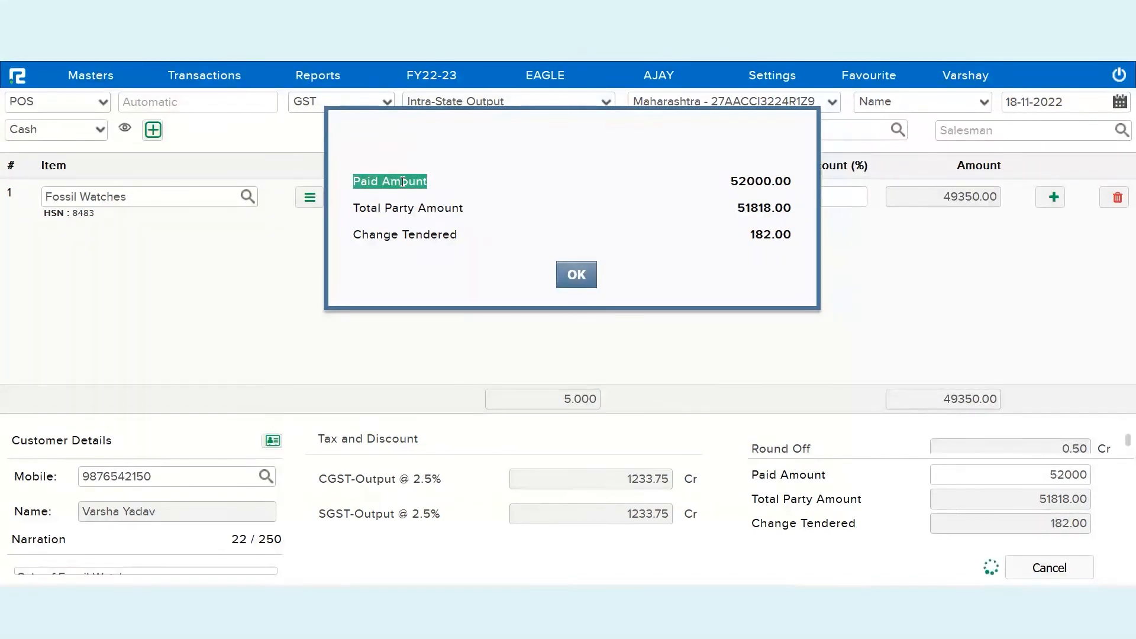
{"action": "left_click", "coordinate": [585, 282]}
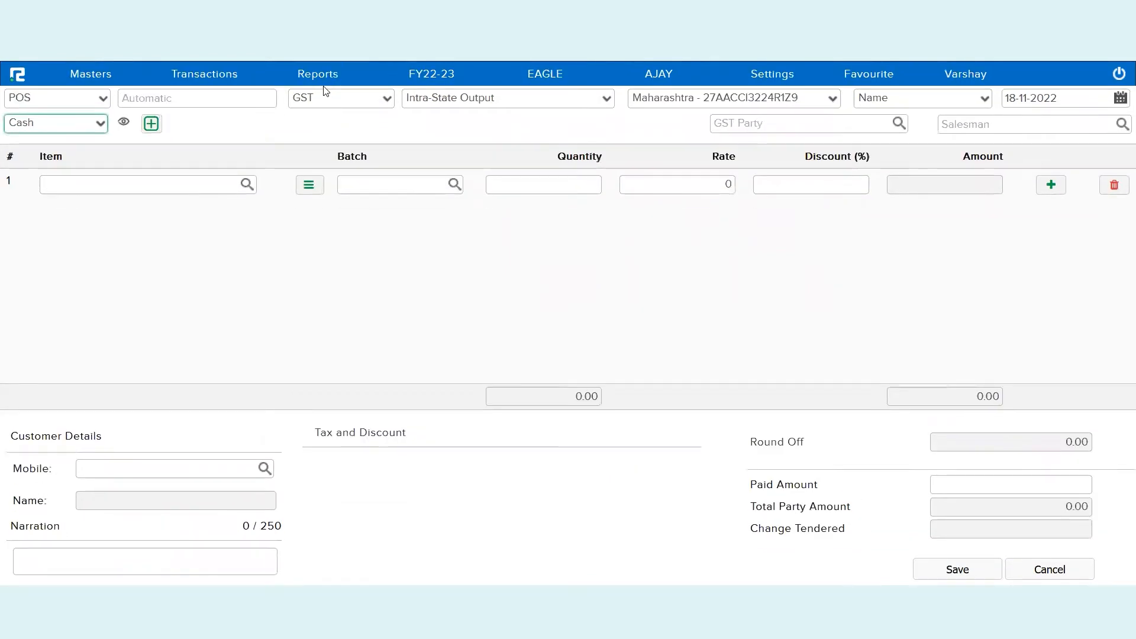
{"action": "left_click", "coordinate": [323, 87]}
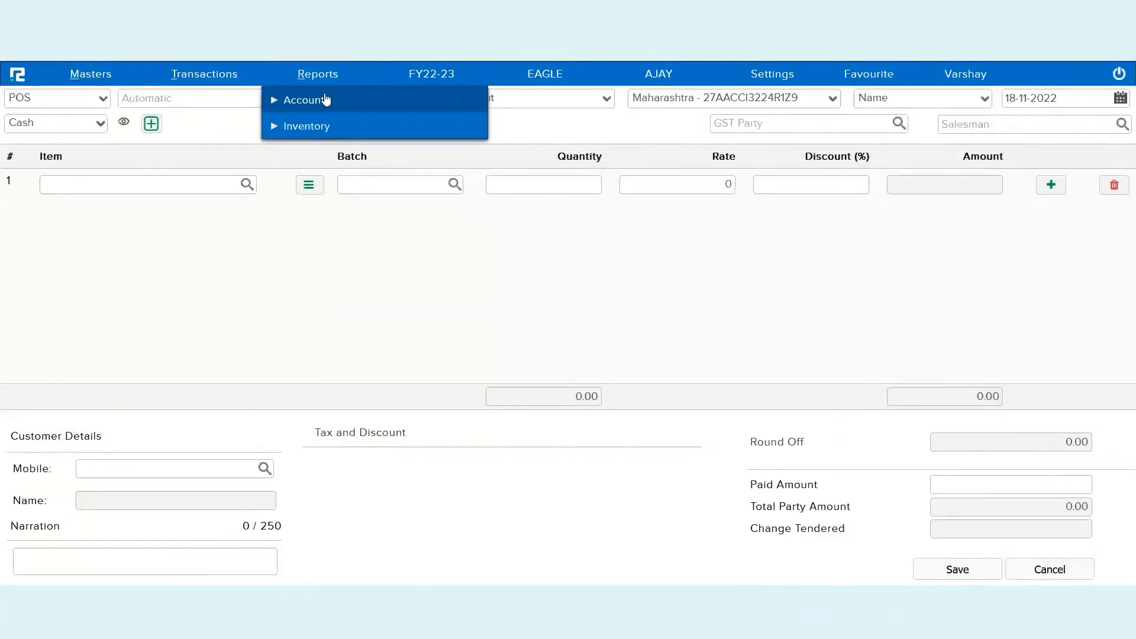
Load the 18-11-2022 Day Book and open the 'Sale of Fossil Watches' voucher 00004
{"action": "left_click", "coordinate": [326, 100]}
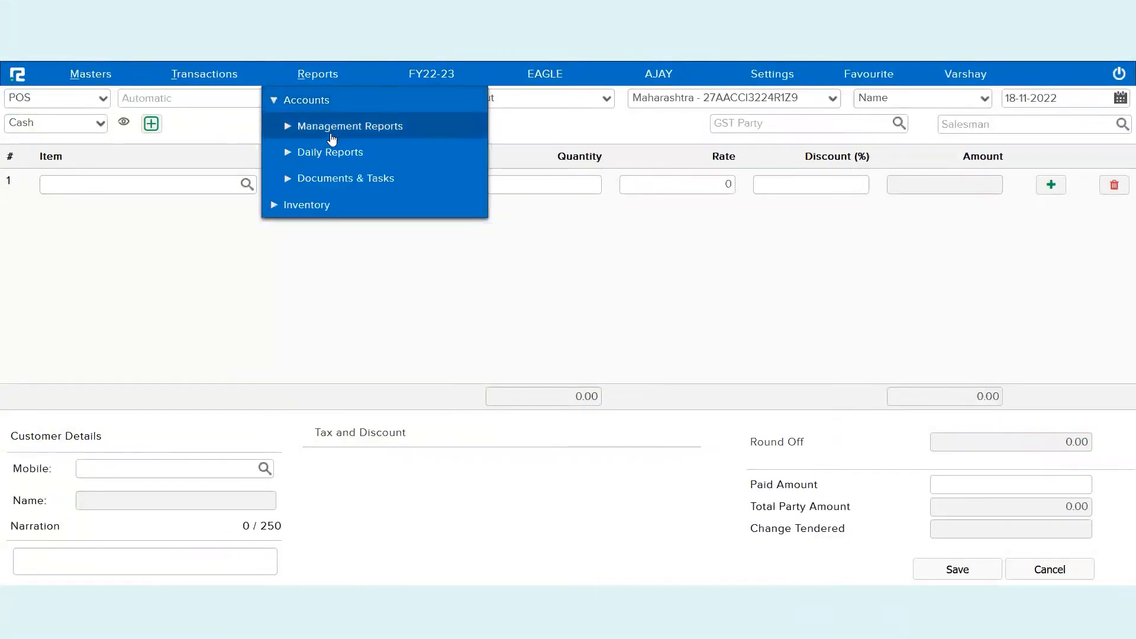
{"action": "left_click", "coordinate": [330, 152]}
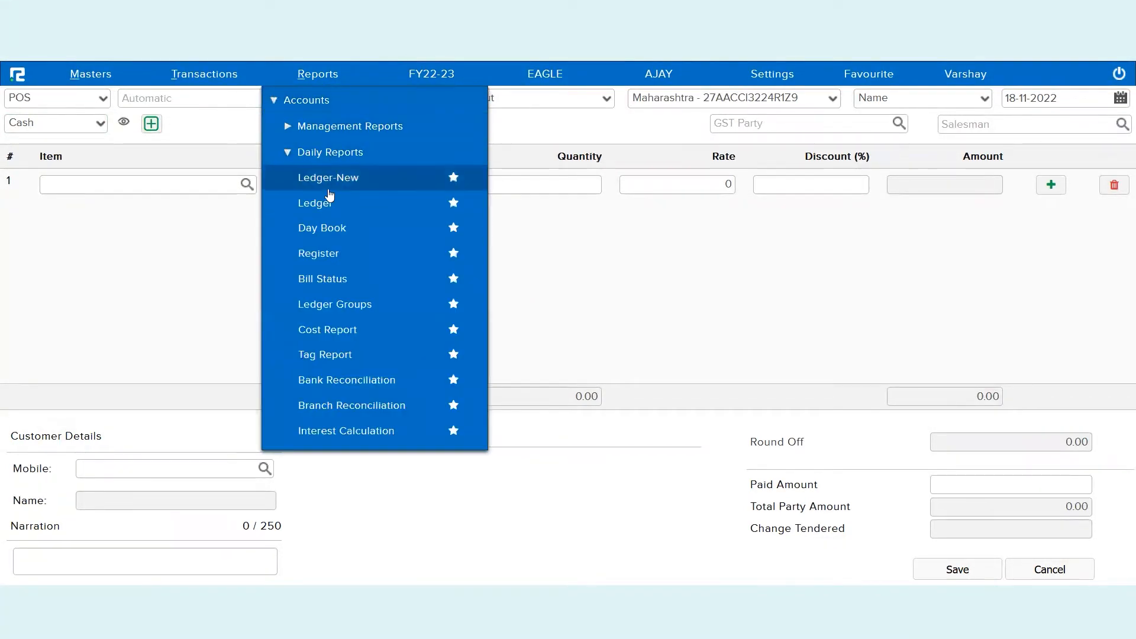
{"action": "left_click", "coordinate": [324, 232]}
{"action": "left_click", "coordinate": [787, 131]}
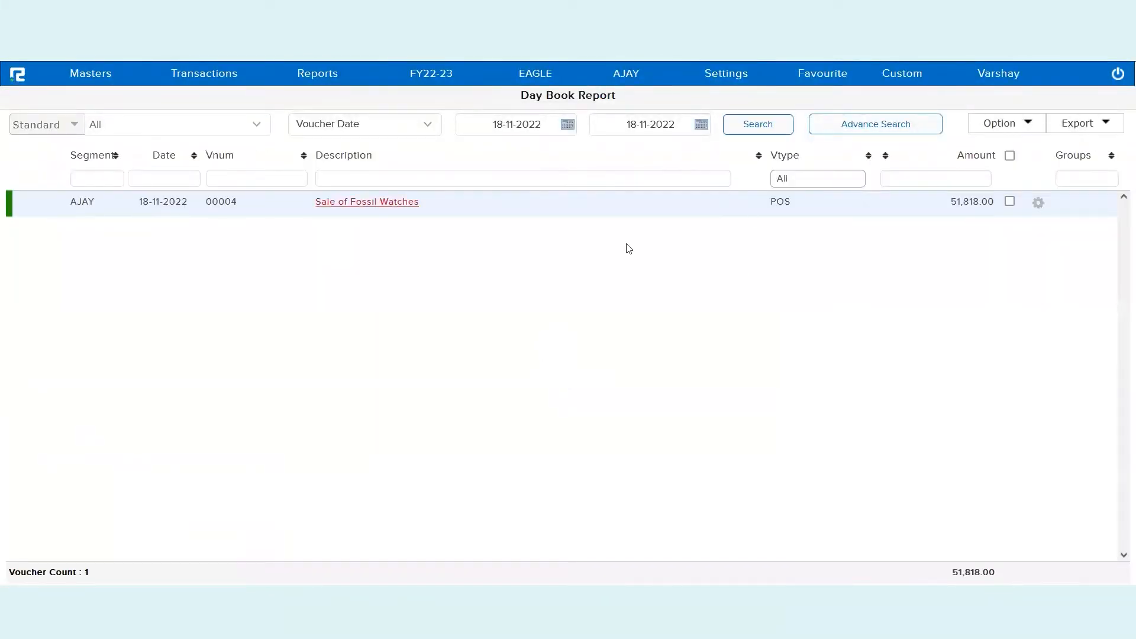
{"action": "left_click", "coordinate": [385, 211]}
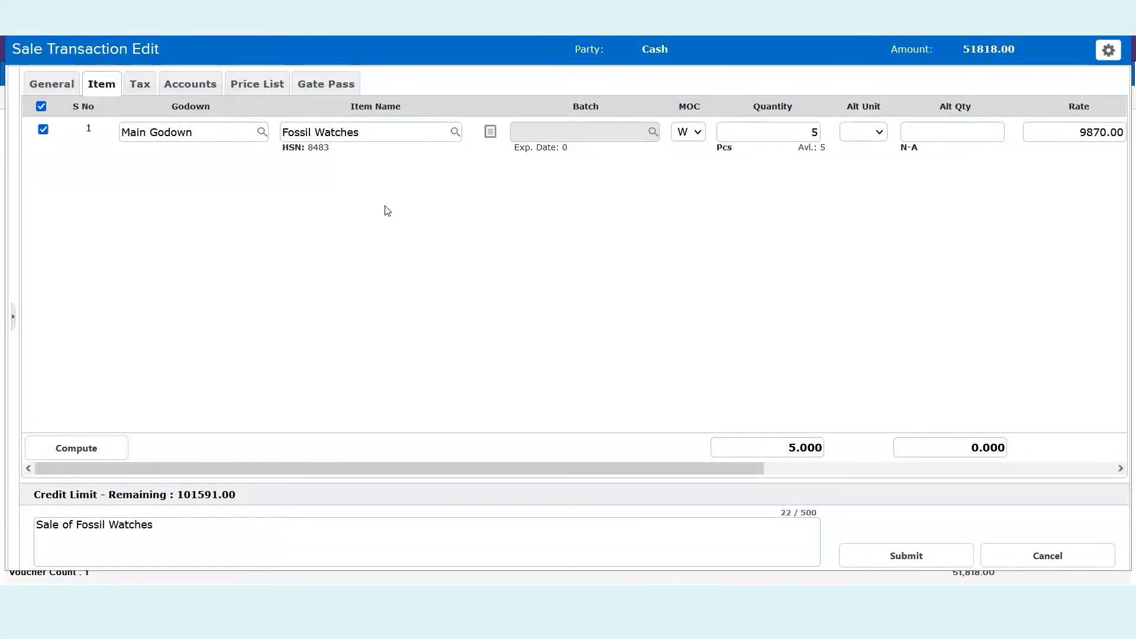
Review voucher 00004's general details and scroll across its Fossil Watches item line
{"action": "left_click", "coordinate": [48, 86]}
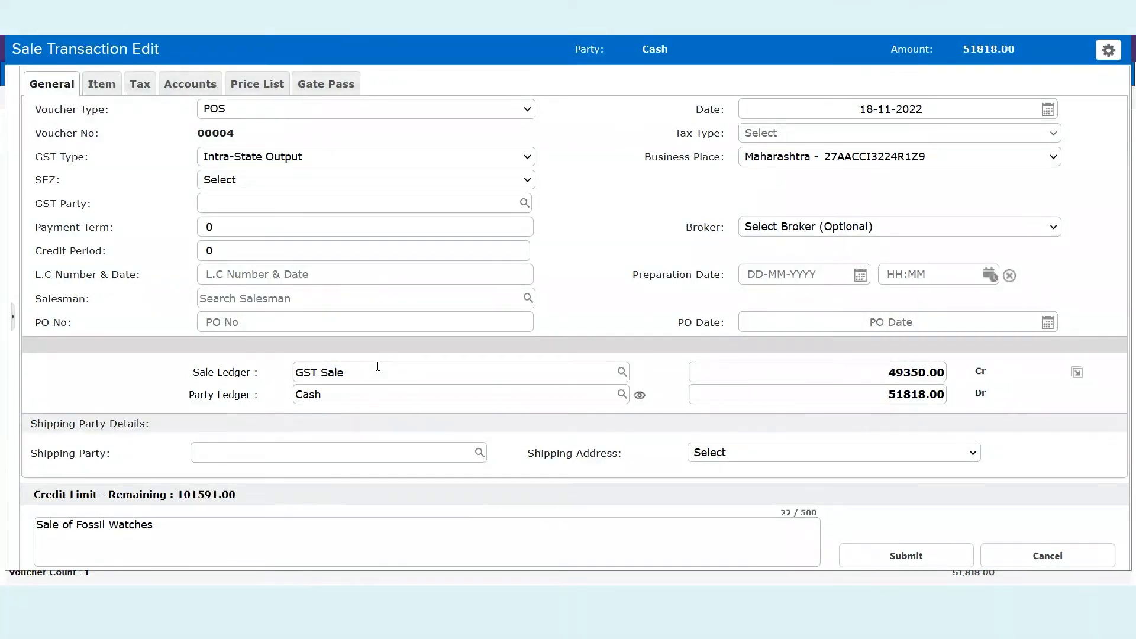
{"action": "left_click_drag", "start_coordinate": [261, 395], "coordinate": [188, 394]}
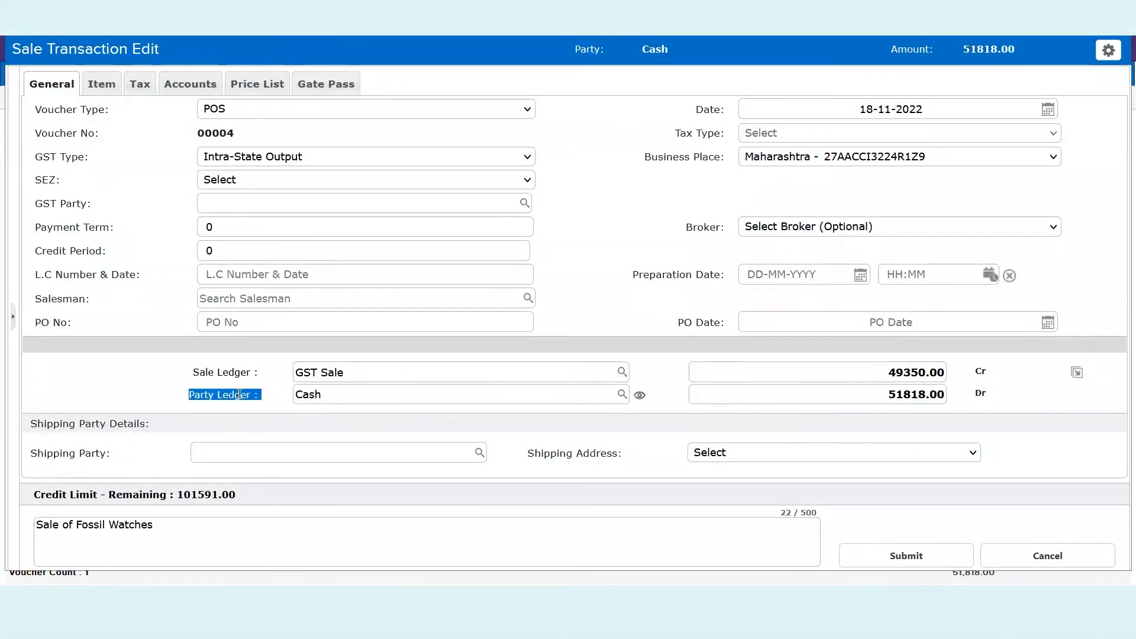
{"action": "left_click", "coordinate": [394, 414]}
{"action": "left_click", "coordinate": [100, 83]}
{"action": "scroll", "coordinate": [630, 254], "scroll_direction": "right", "scroll_amount": 2}
{"action": "scroll", "coordinate": [635, 254], "scroll_direction": "right", "scroll_amount": 4}
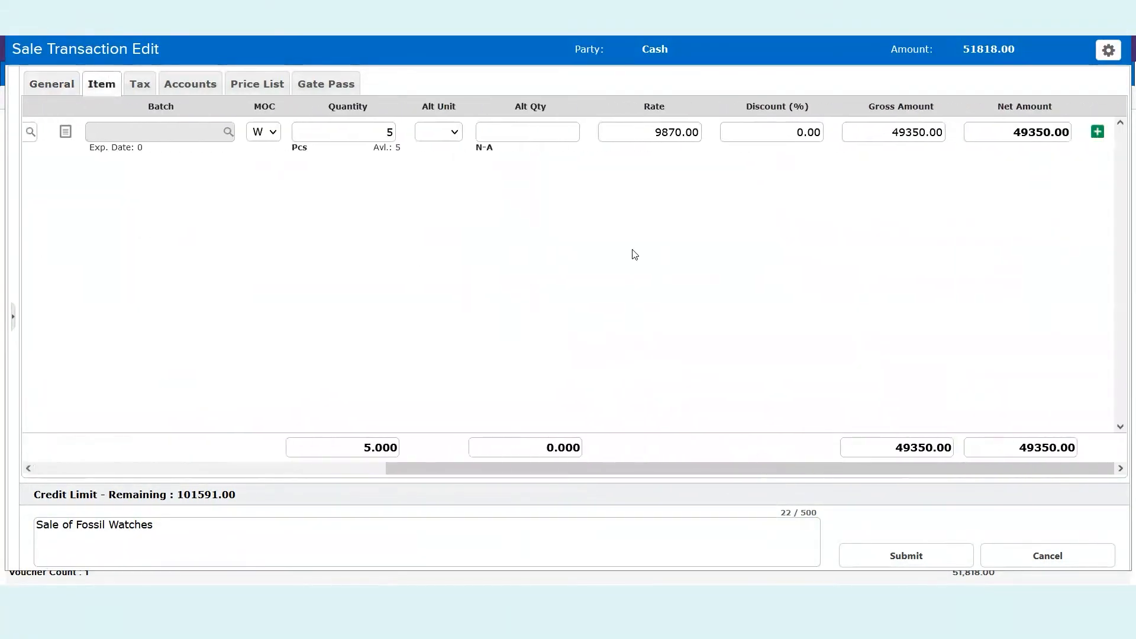
Check the tax breakdown and ledger postings, CGST and SGST 1233.75 each, then show voucher options
{"action": "left_click", "coordinate": [132, 87]}
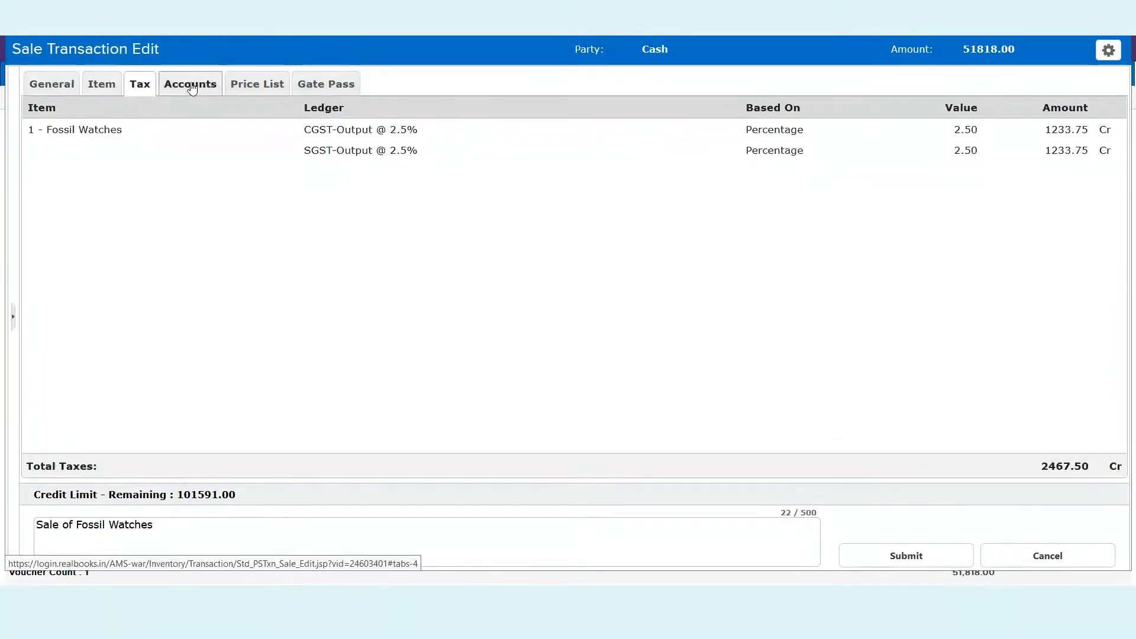
{"action": "left_click", "coordinate": [190, 84]}
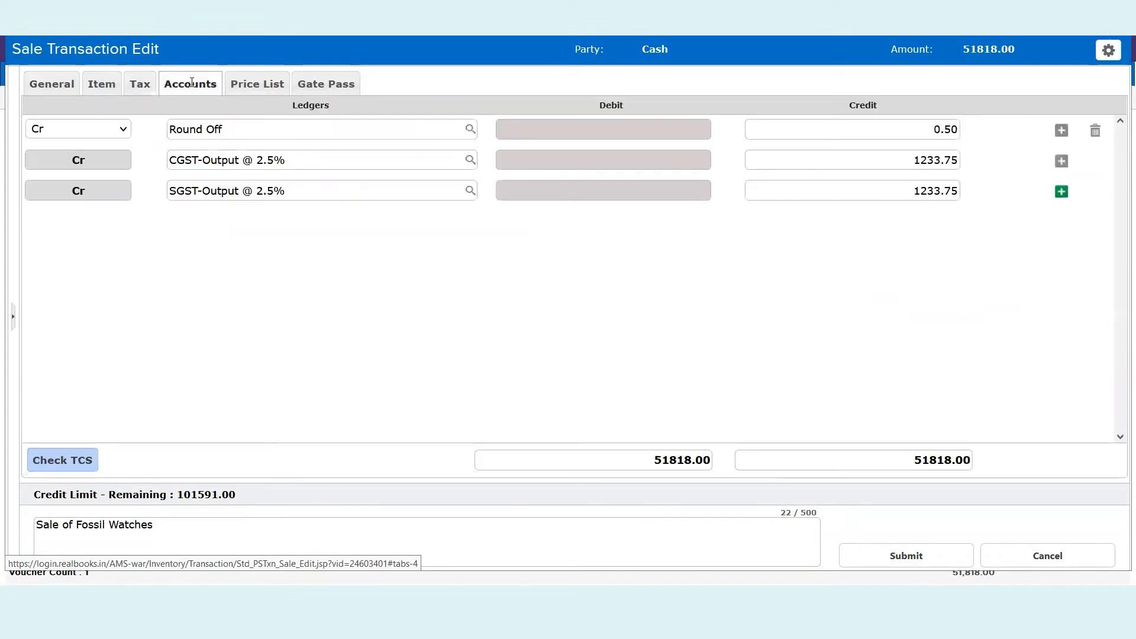
{"action": "left_click", "coordinate": [280, 137]}
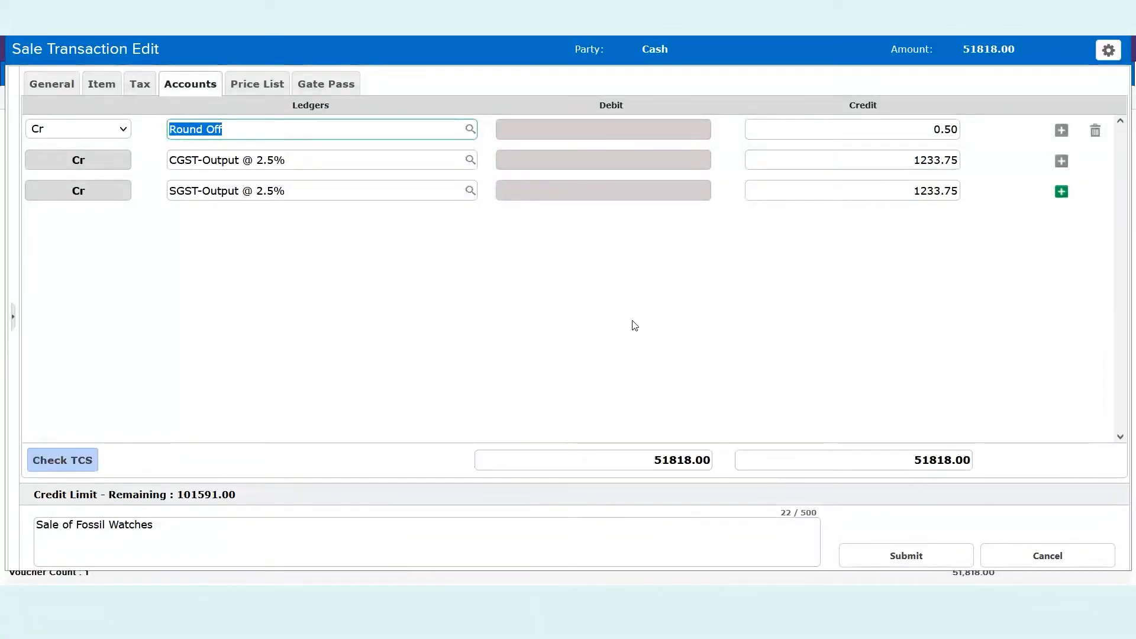
{"action": "left_click", "coordinate": [1108, 51]}
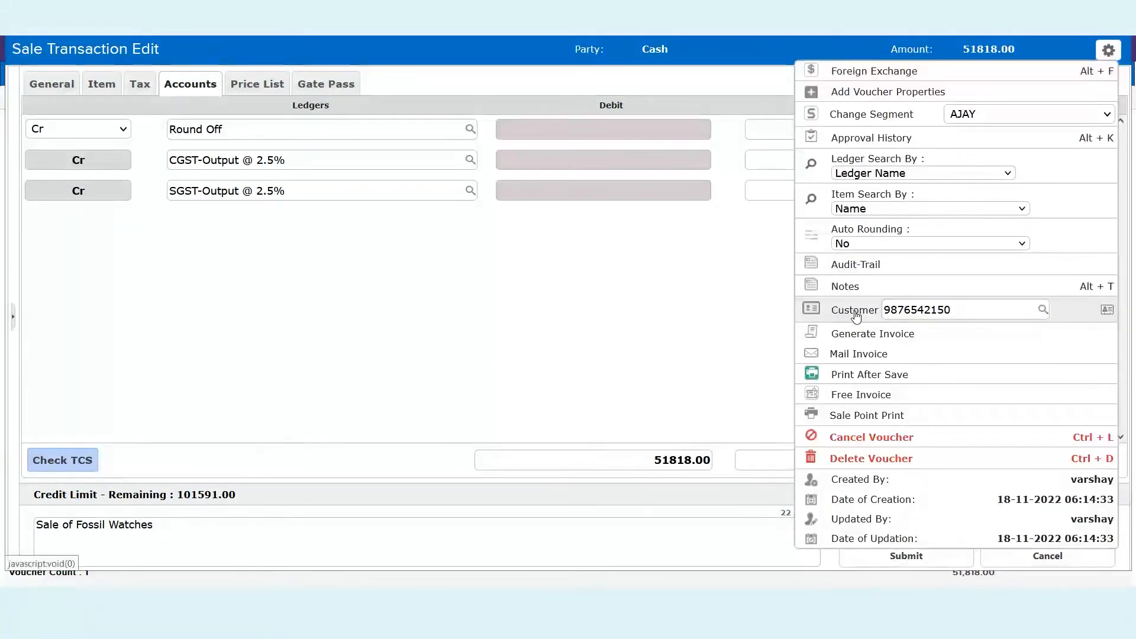
{"action": "left_click", "coordinate": [1107, 310]}
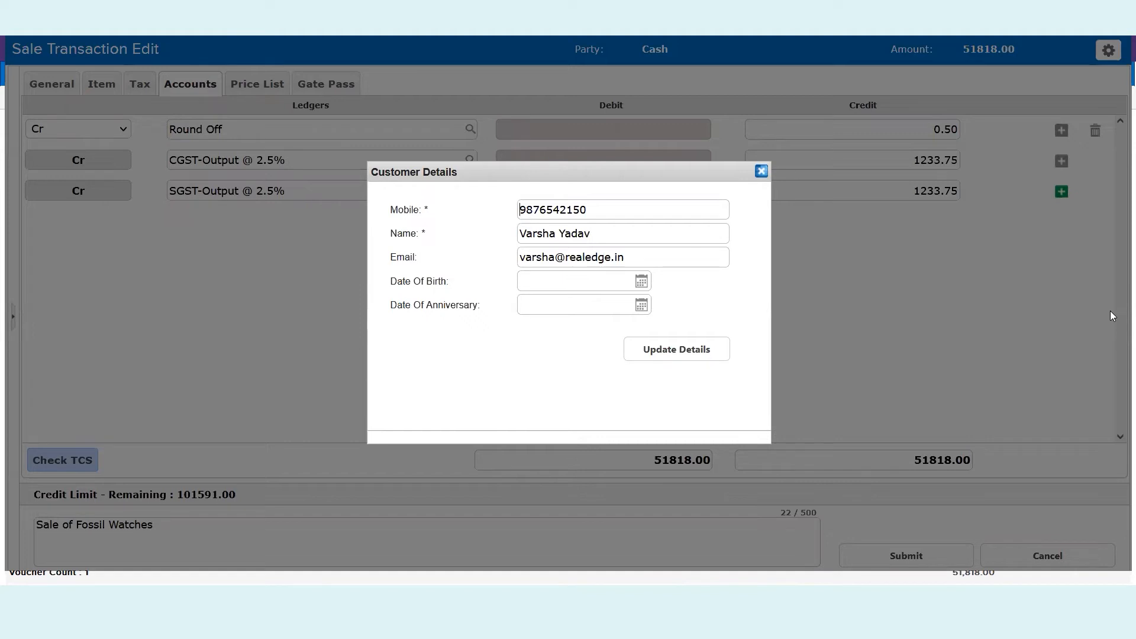
{"action": "left_click", "coordinate": [762, 172]}
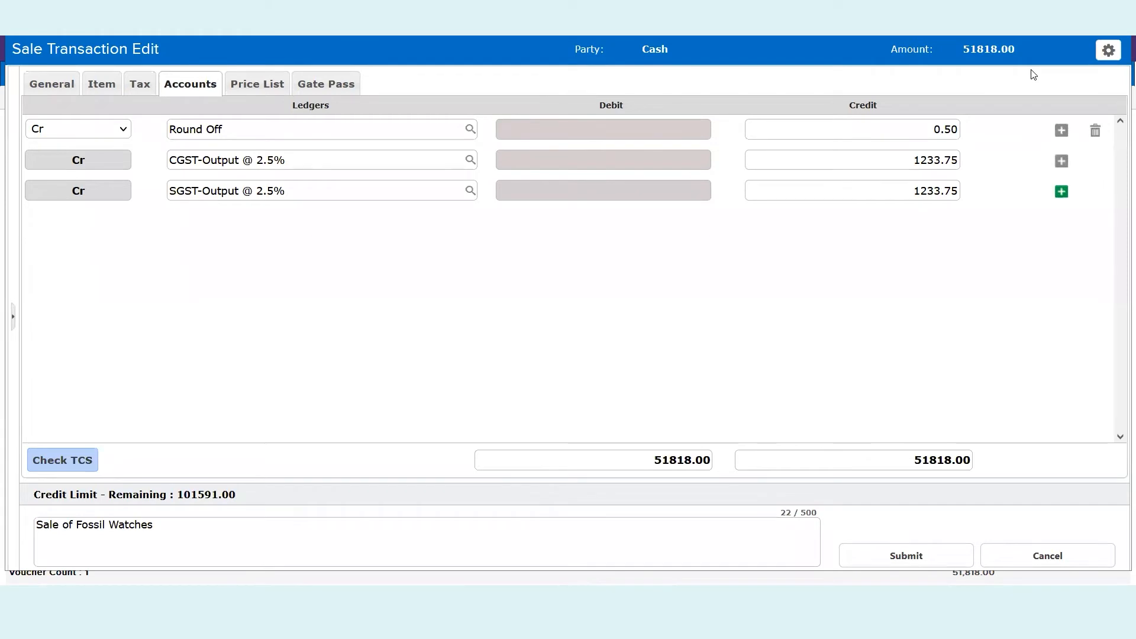
{"action": "left_click", "coordinate": [1114, 56]}
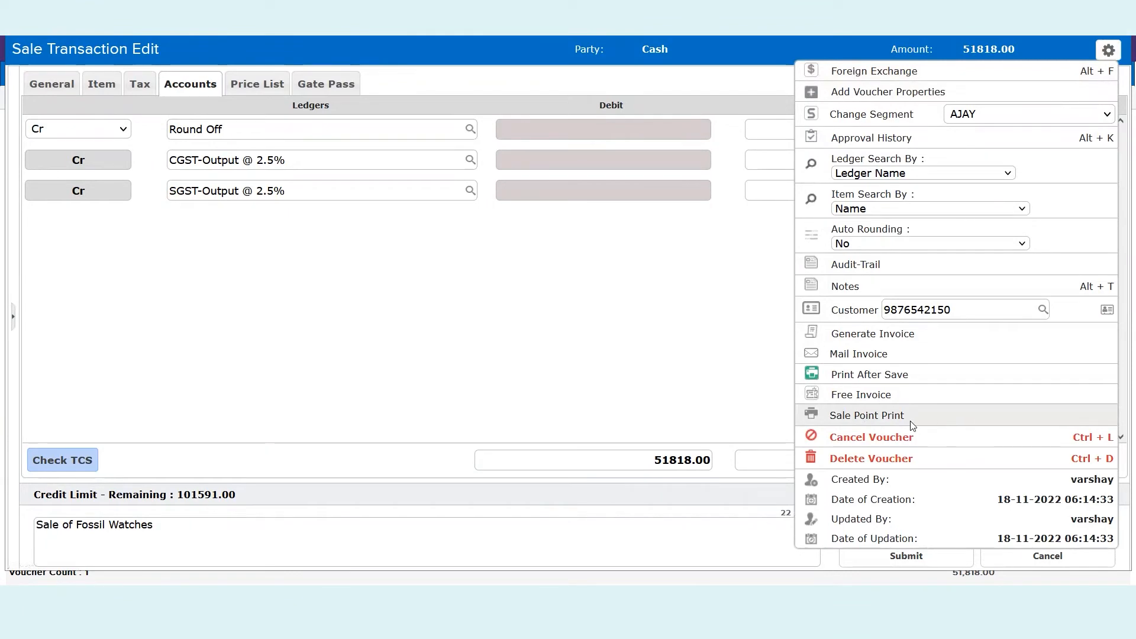
Generate voucher 00004's thermal Sale Point Print bill without printing, then return to the Day Book
{"action": "left_click", "coordinate": [894, 421]}
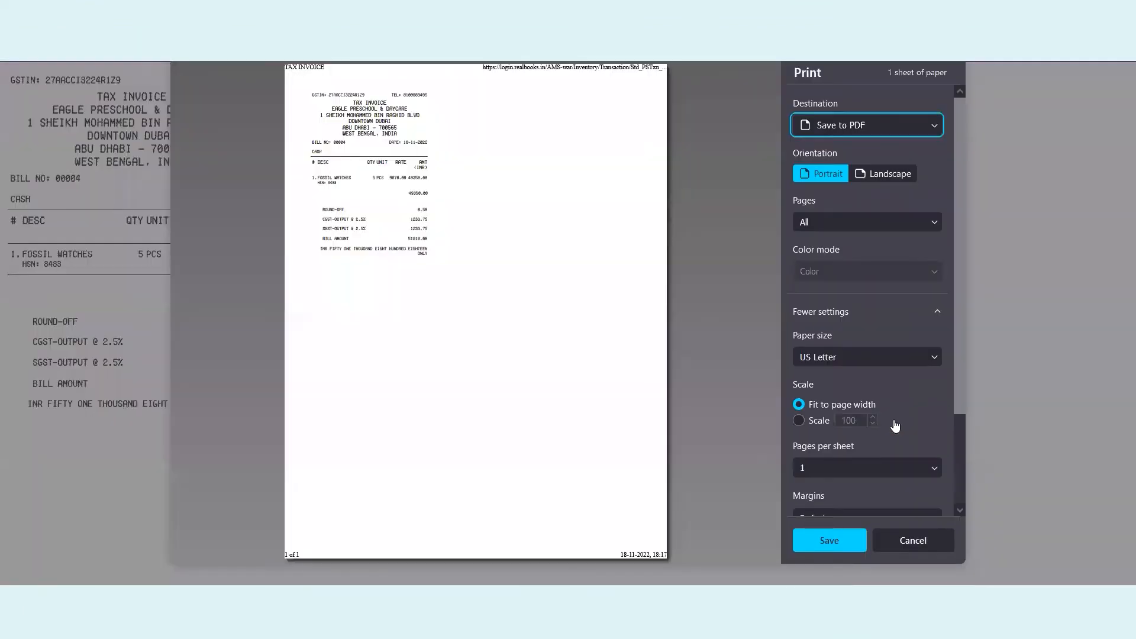
{"action": "left_click", "coordinate": [901, 537]}
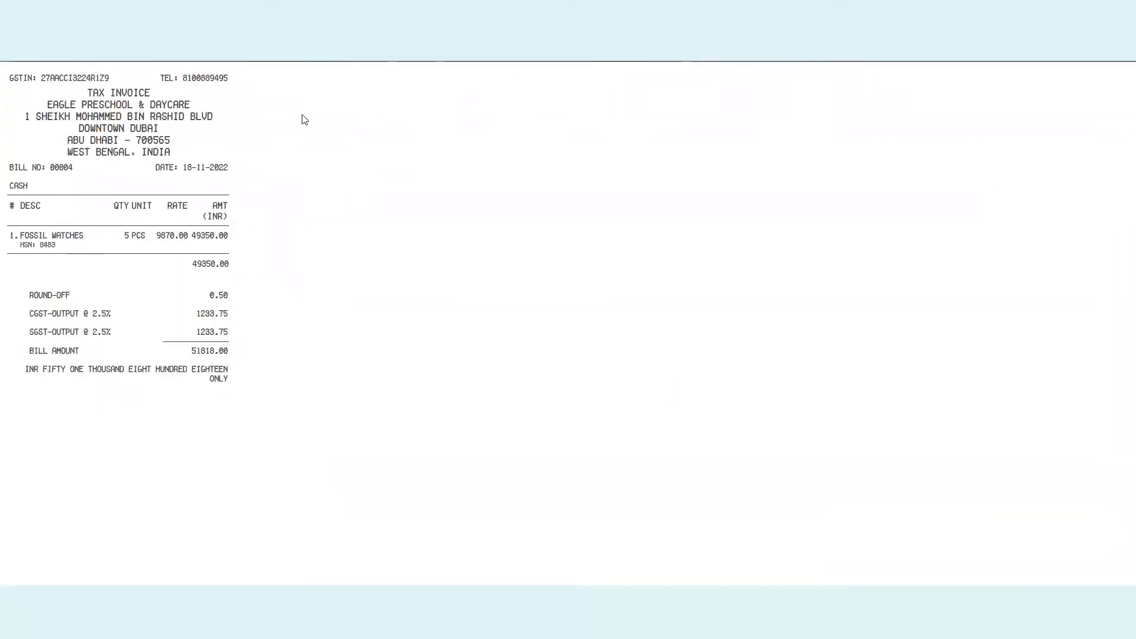
{"action": "key", "text": "Escape"}
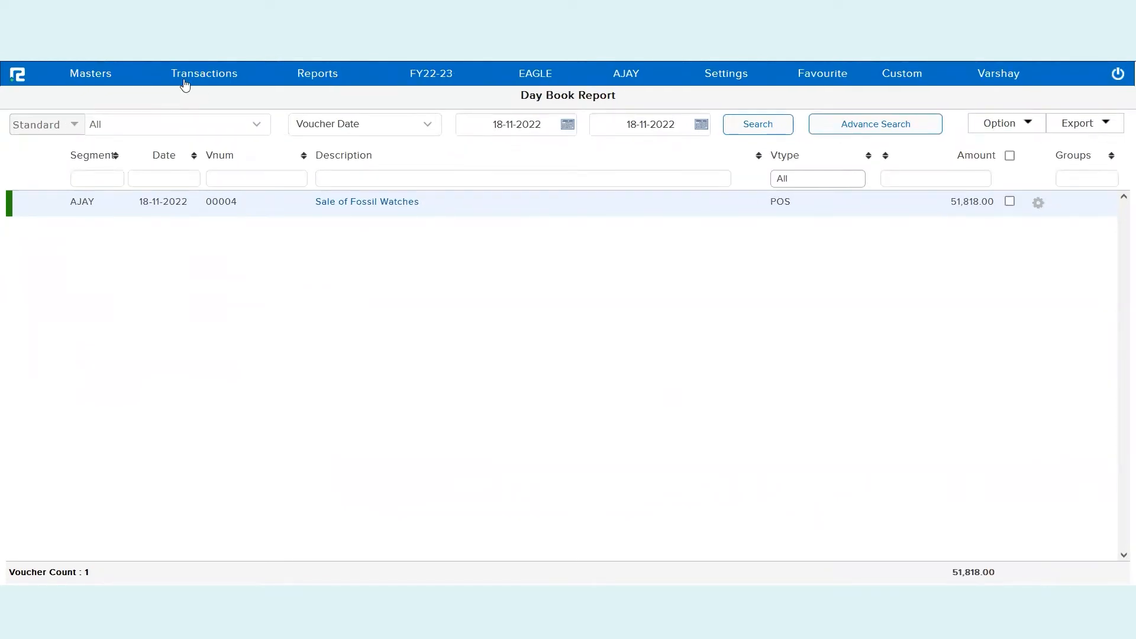
Start a new POS sale in Party Name mode with A B DEVCON PRIVATE LIMITED as the party
{"action": "left_click", "coordinate": [183, 81]}
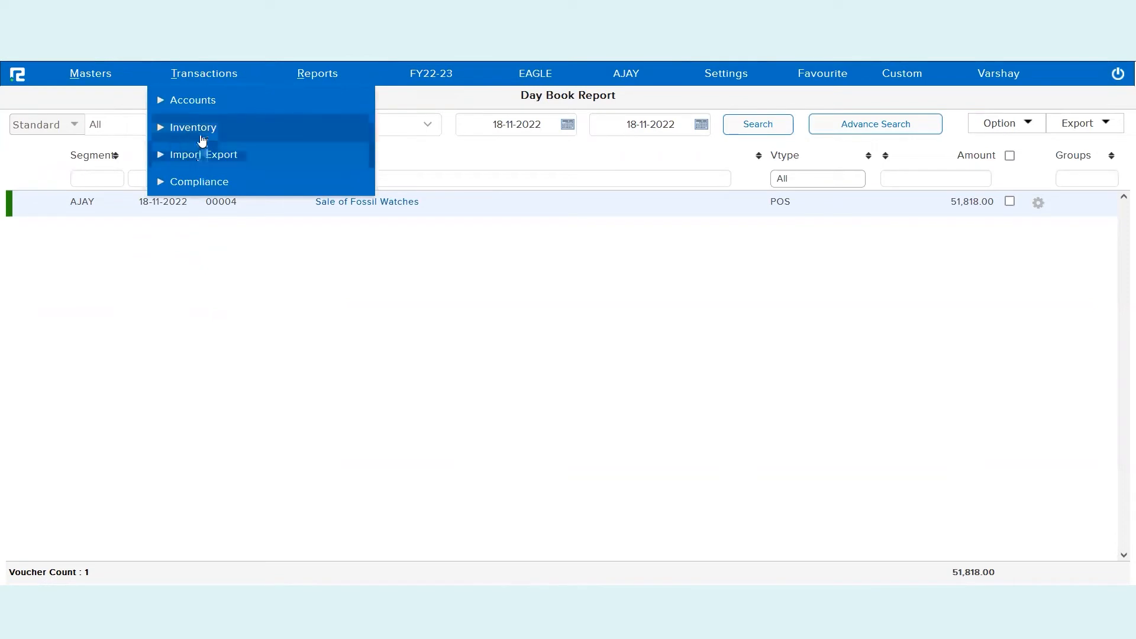
{"action": "left_click", "coordinate": [201, 142]}
{"action": "left_click", "coordinate": [195, 158]}
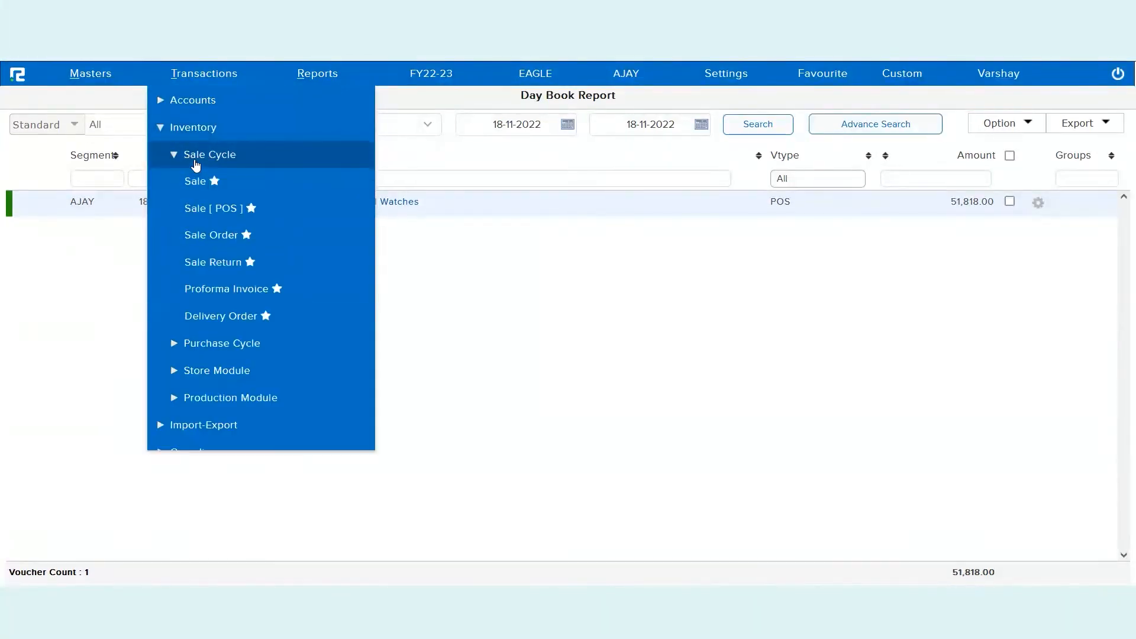
{"action": "left_click", "coordinate": [220, 211]}
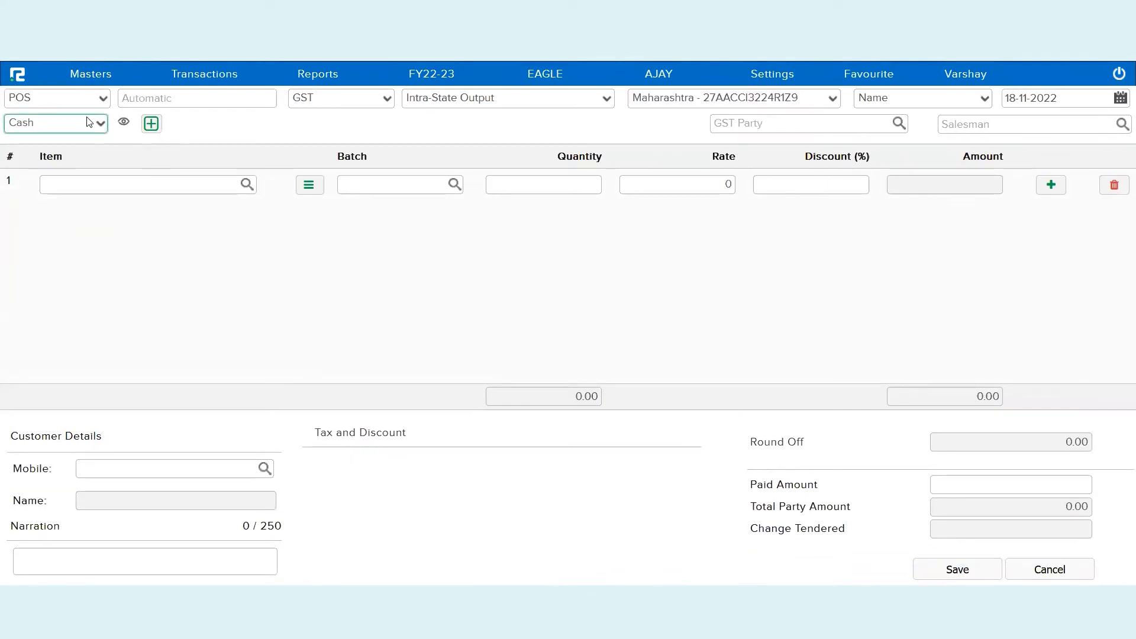
{"action": "left_click", "coordinate": [89, 123]}
{"action": "left_click", "coordinate": [61, 187]}
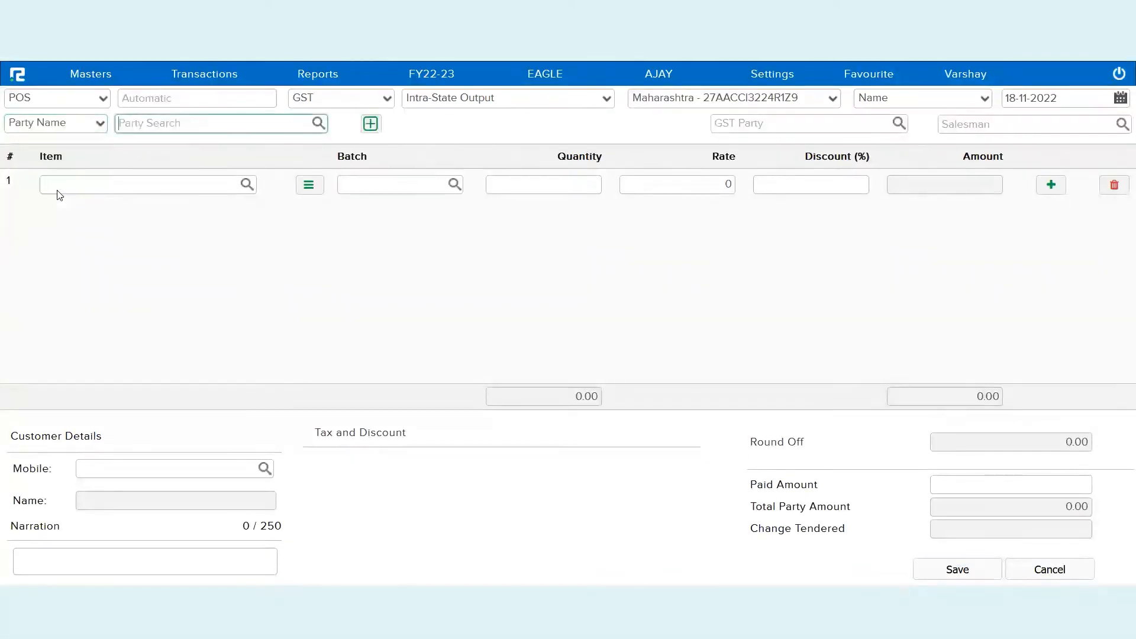
{"action": "type", "text": "limite"}
{"action": "left_click", "coordinate": [173, 144]}
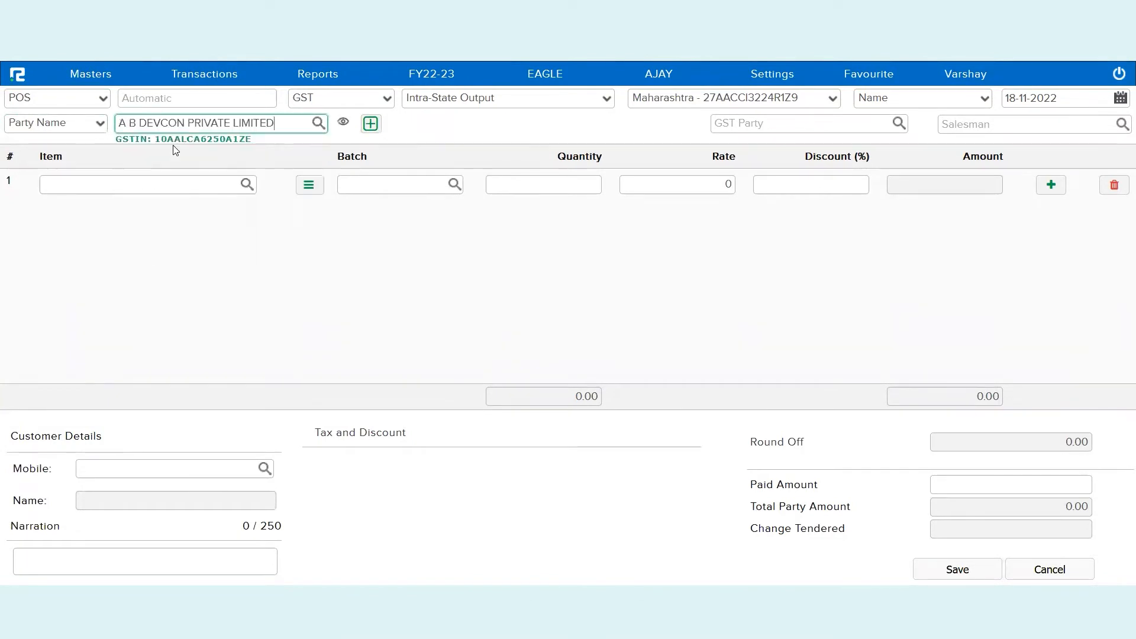
Add 8 Fossil Watches at 9870 and 10 Fastrack Watches at 1200
{"action": "left_click", "coordinate": [162, 184]}
{"action": "type", "text": "fossi"}
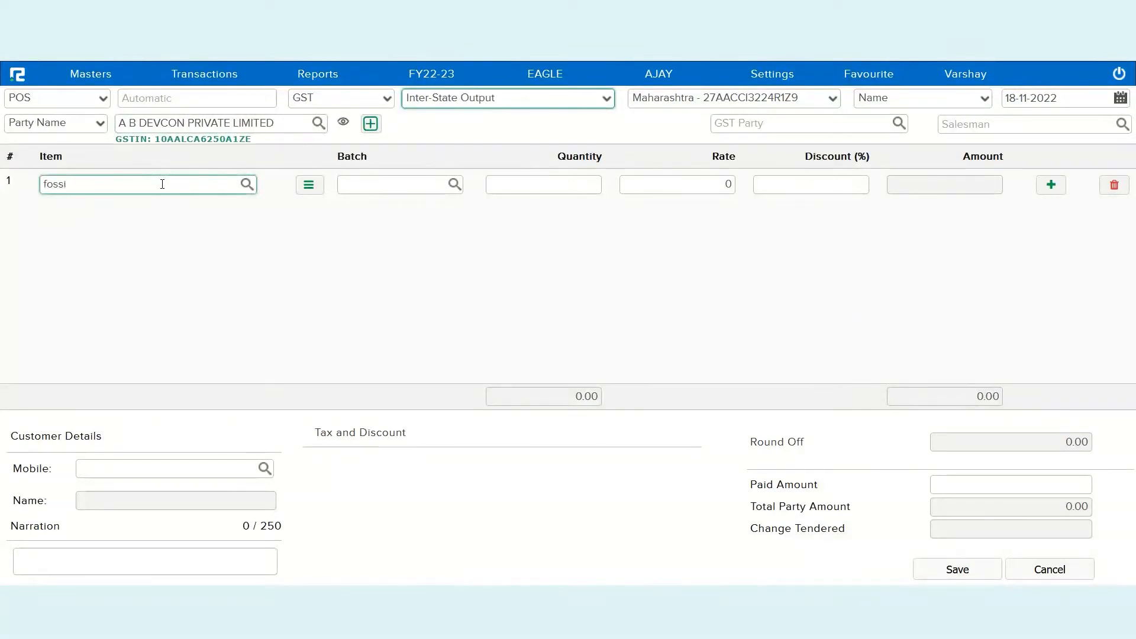
{"action": "left_click", "coordinate": [161, 204]}
{"action": "type", "text": "8"}
{"action": "key", "text": "Tab"}
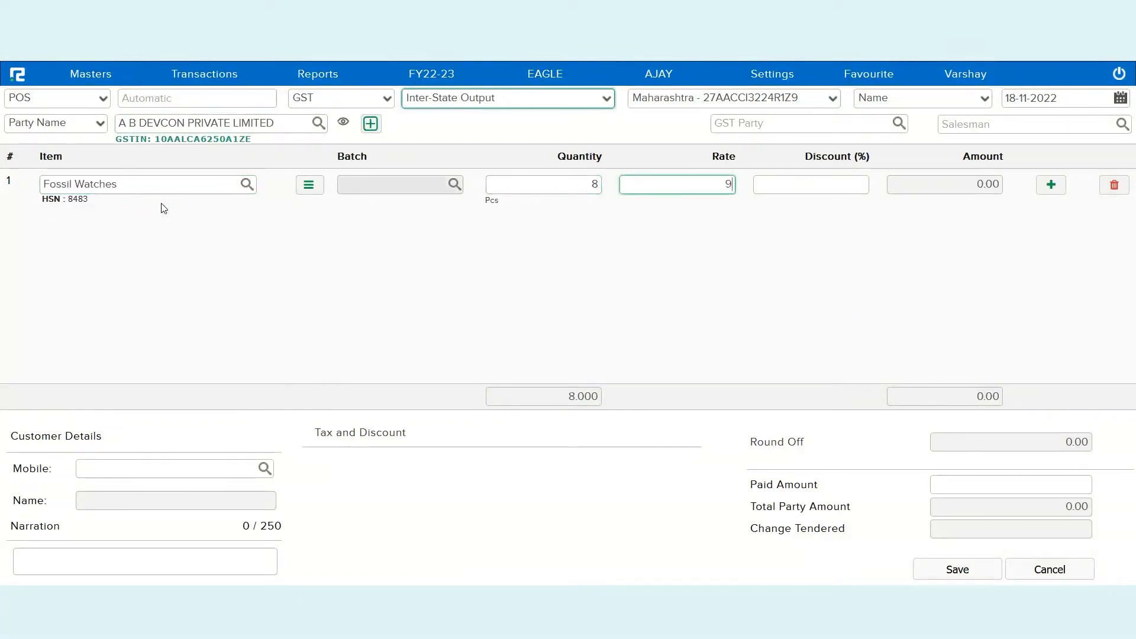
{"action": "type", "text": "9870"}
{"action": "key", "text": "Return"}
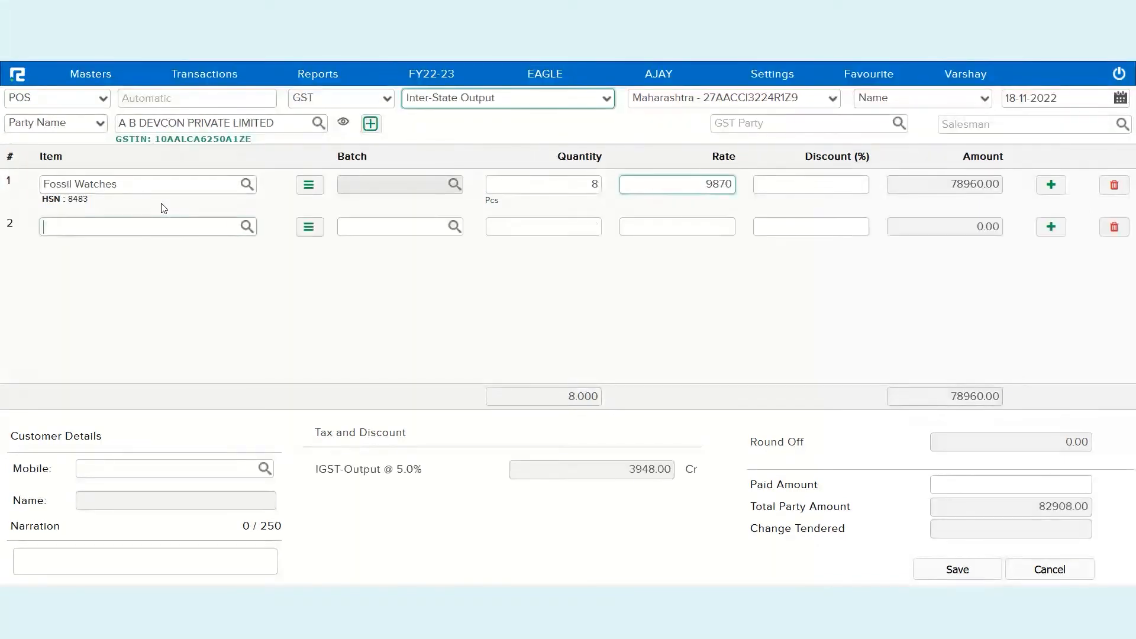
{"action": "type", "text": "fast"}
{"action": "key", "text": "Down"}
{"action": "key", "text": "Return"}
{"action": "key", "text": "Return"}
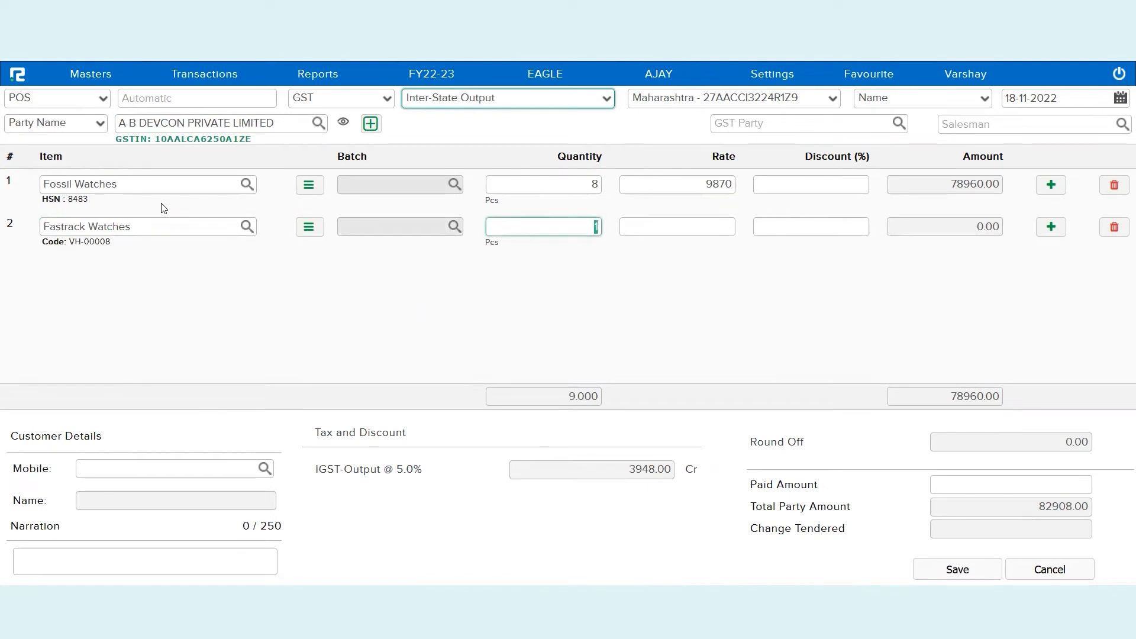
{"action": "type", "text": "0"}
{"action": "key", "text": "Return"}
{"action": "type", "text": "1200"}
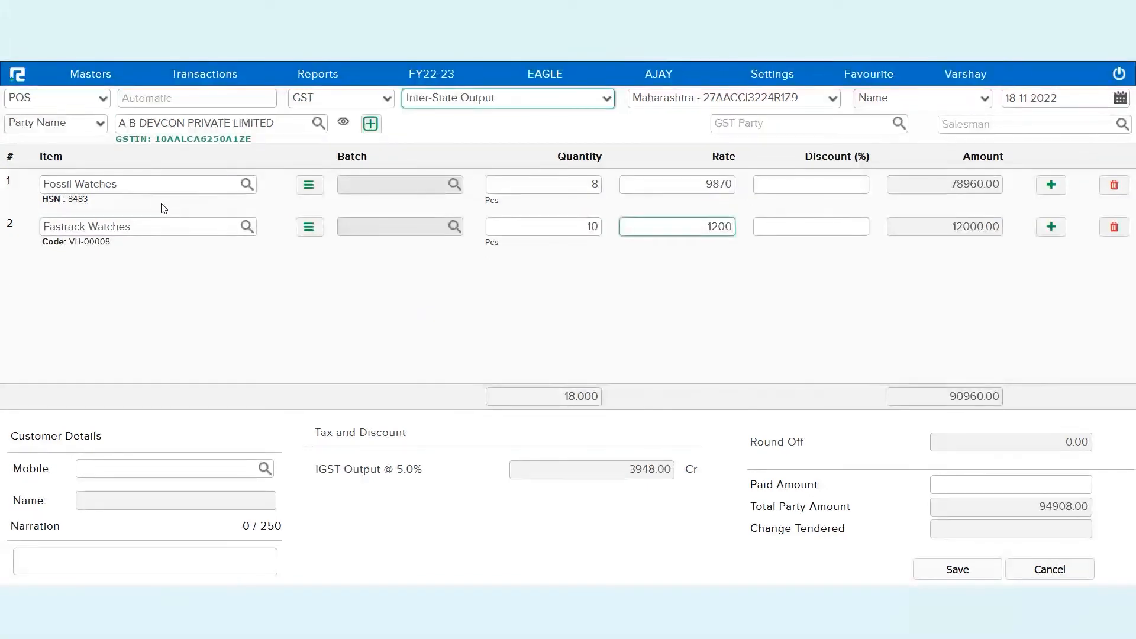
{"action": "left_click", "coordinate": [319, 514]}
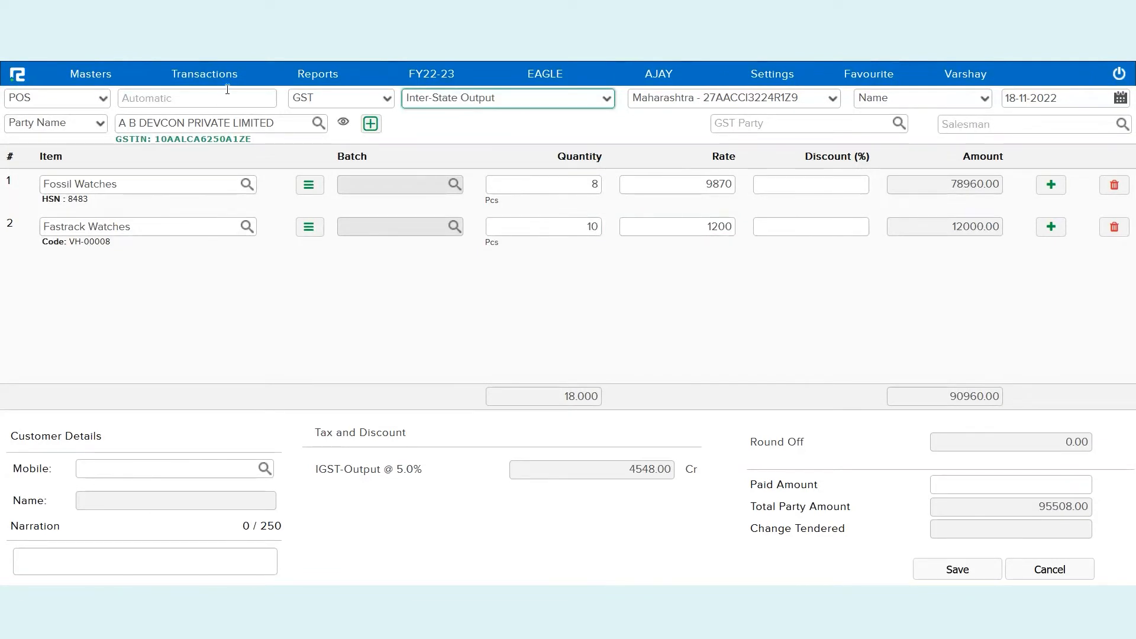
Save the sale and display its tax invoice, bill 00005 for 95508.00
{"action": "left_click", "coordinate": [236, 117]}
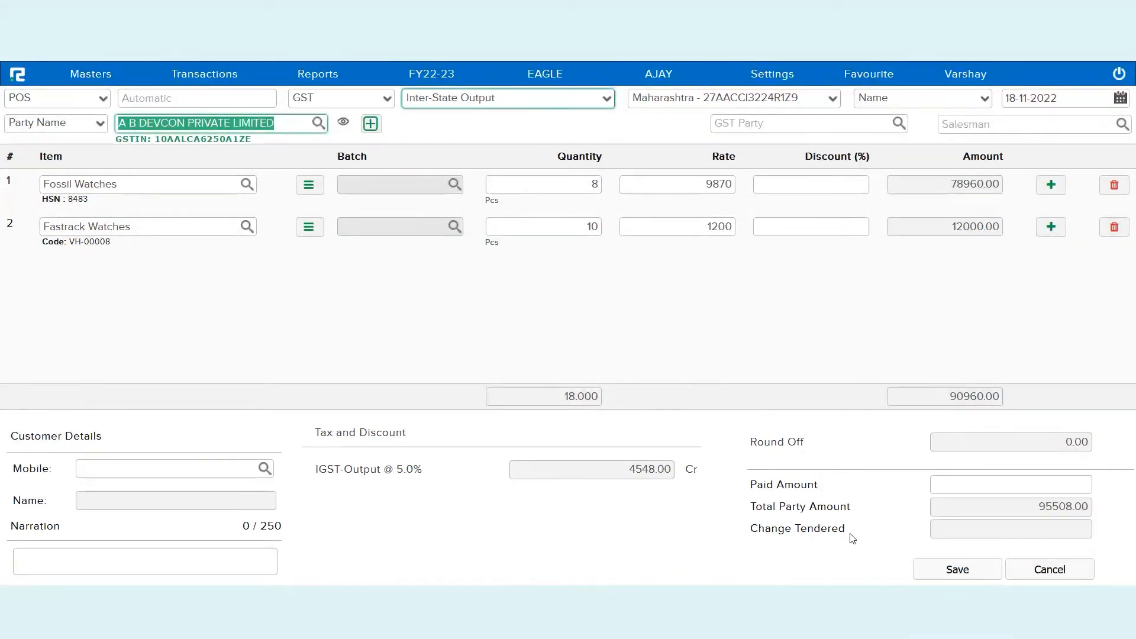
{"action": "left_click", "coordinate": [945, 567]}
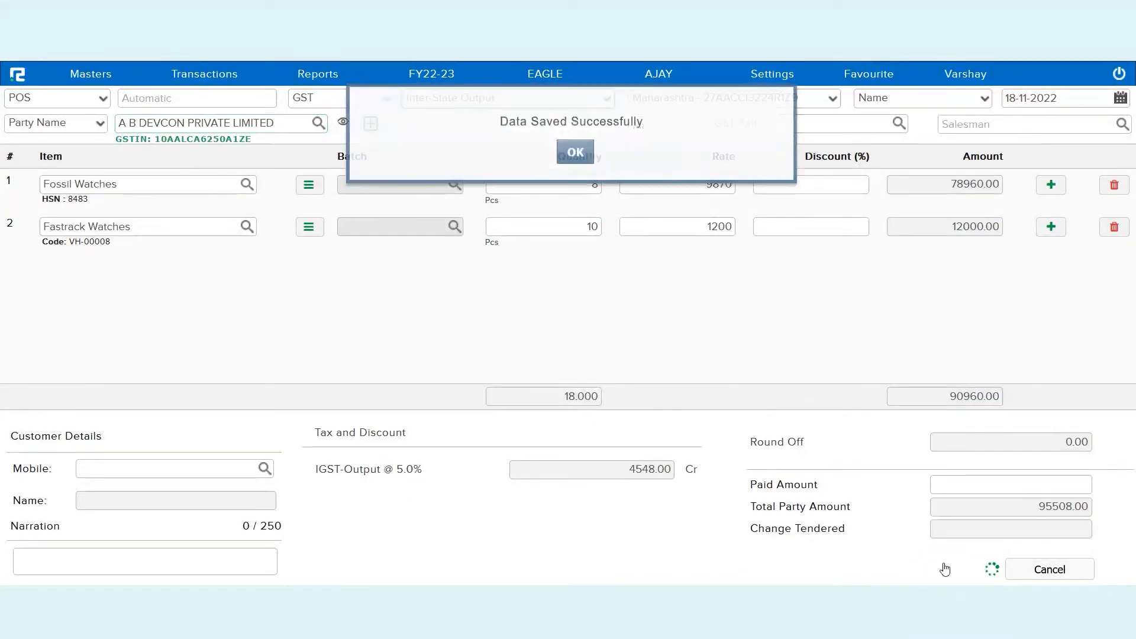
{"action": "left_click", "coordinate": [575, 171]}
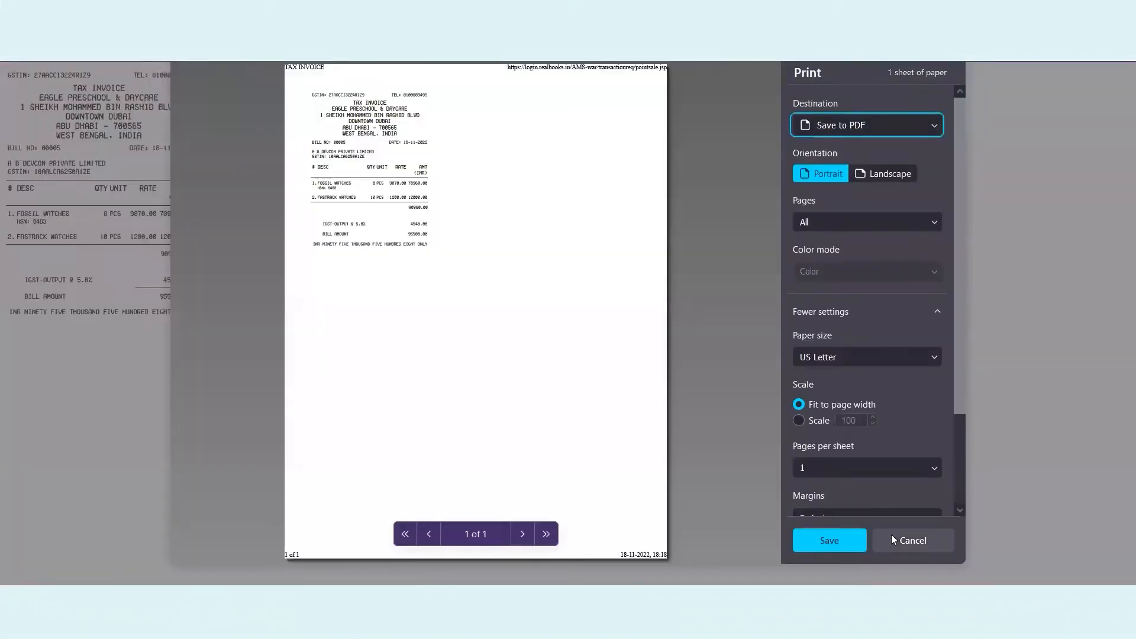
Close the invoice preview, load today's Day Book, and open voucher 00005 for review
{"action": "left_click", "coordinate": [891, 534]}
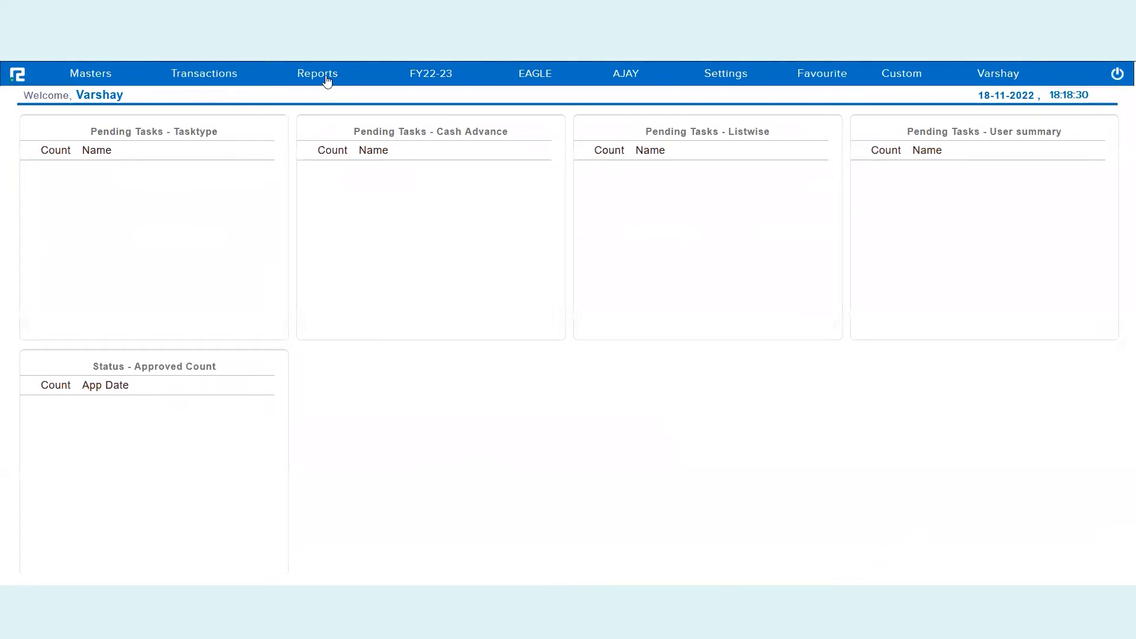
{"action": "left_click", "coordinate": [325, 76]}
{"action": "left_click", "coordinate": [325, 103]}
{"action": "left_click", "coordinate": [326, 159]}
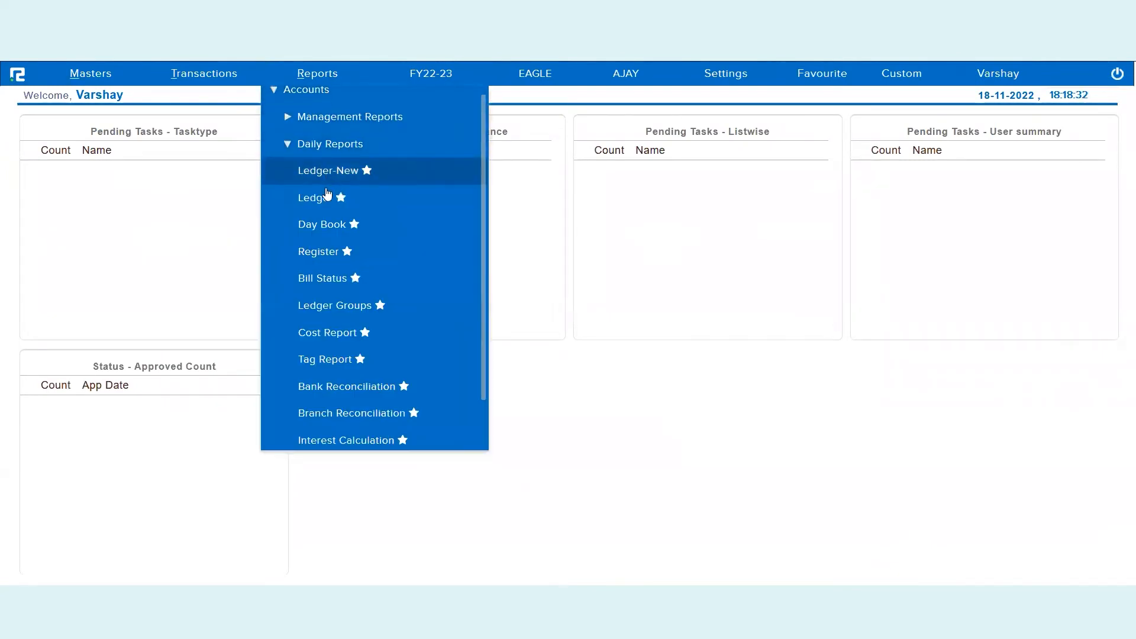
{"action": "left_click", "coordinate": [326, 228]}
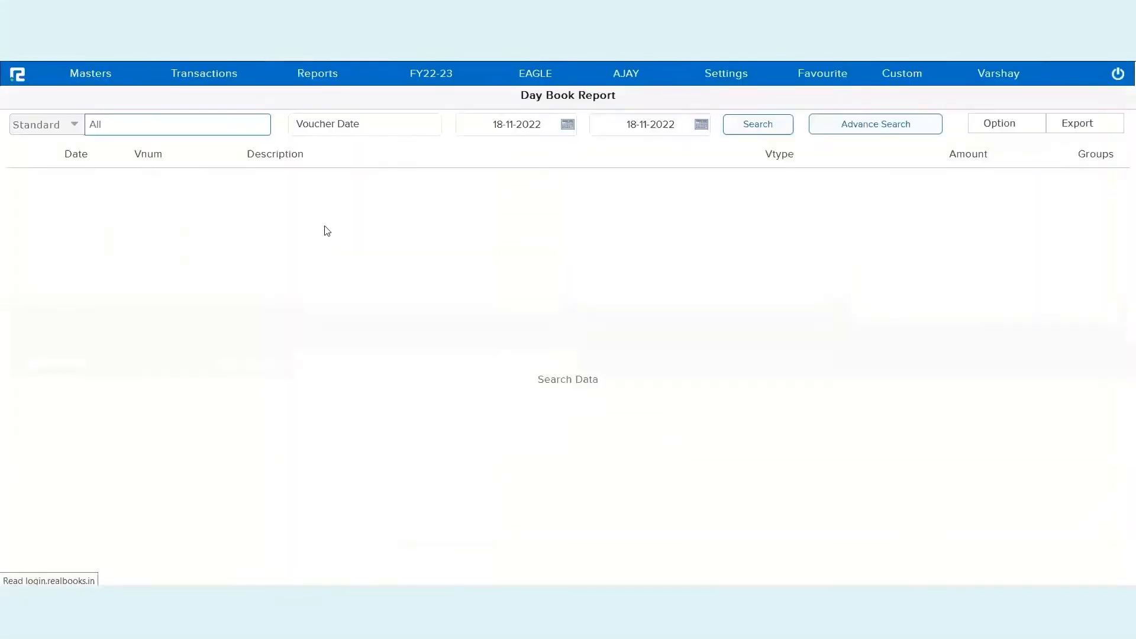
{"action": "left_click", "coordinate": [754, 133]}
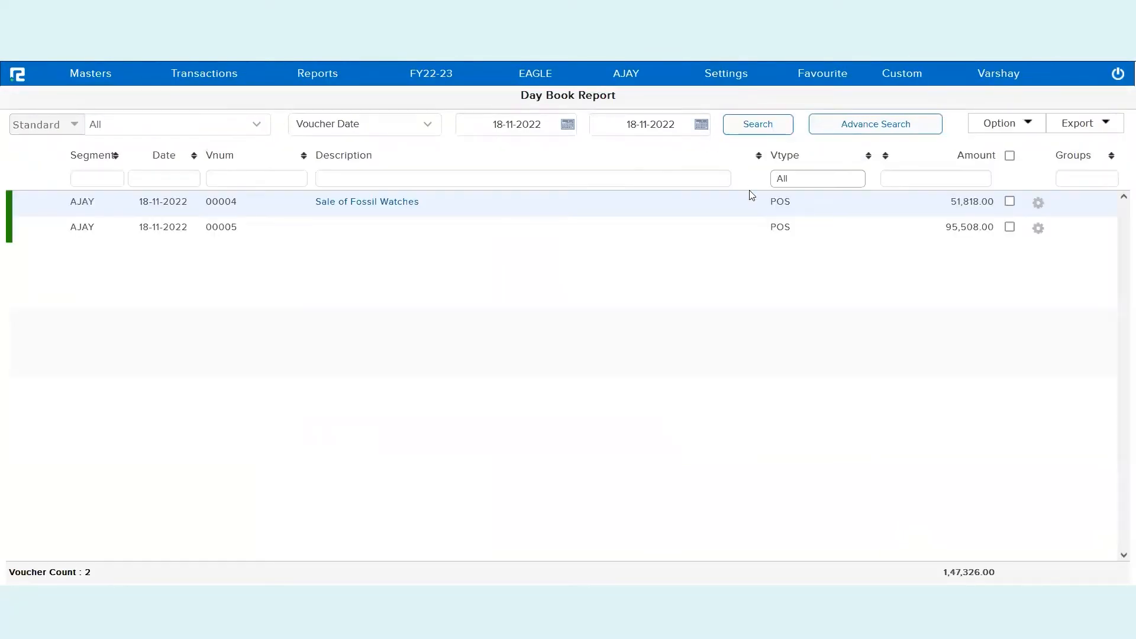
{"action": "left_click", "coordinate": [794, 211]}
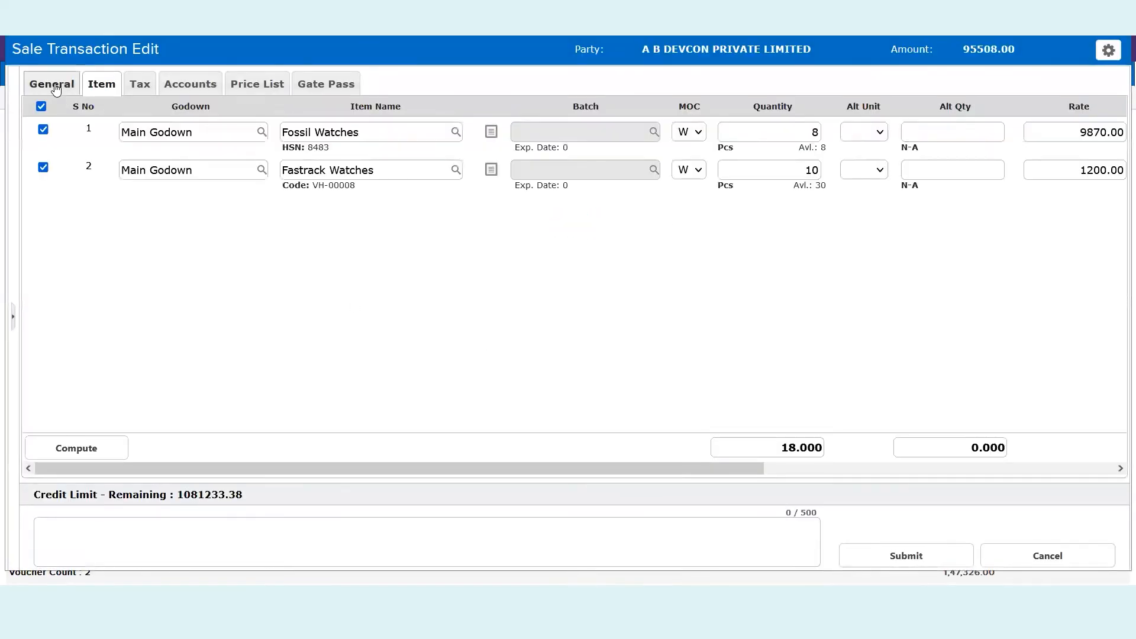
{"action": "left_click", "coordinate": [55, 89]}
{"action": "left_click", "coordinate": [519, 391]}
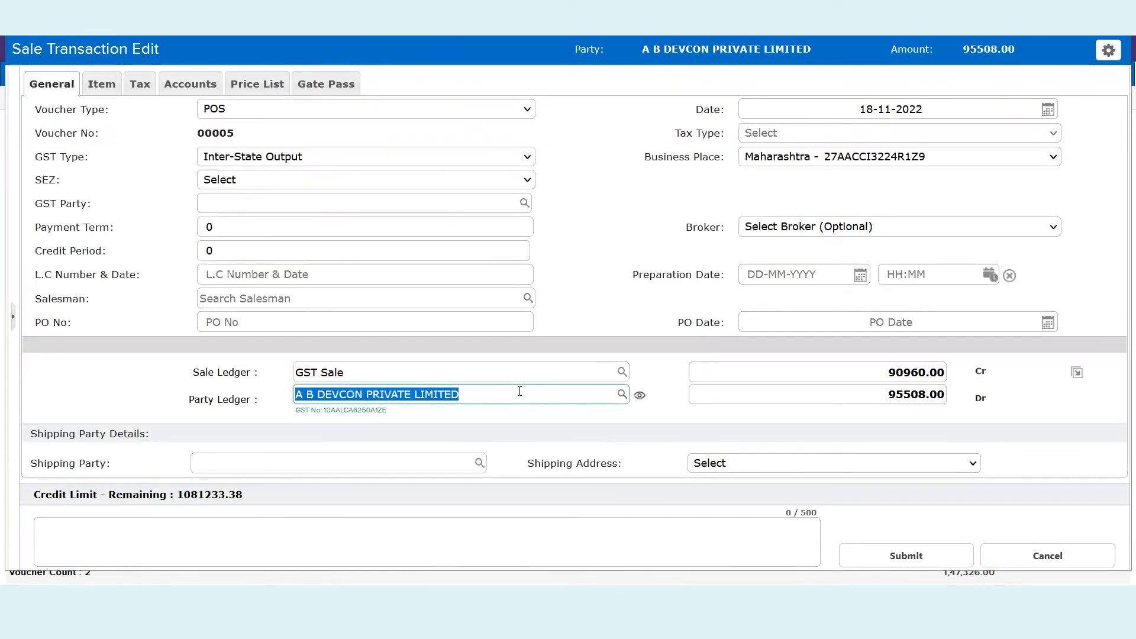
{"action": "left_click", "coordinate": [102, 86]}
{"action": "scroll", "coordinate": [664, 278], "scroll_direction": "right", "scroll_amount": 5}
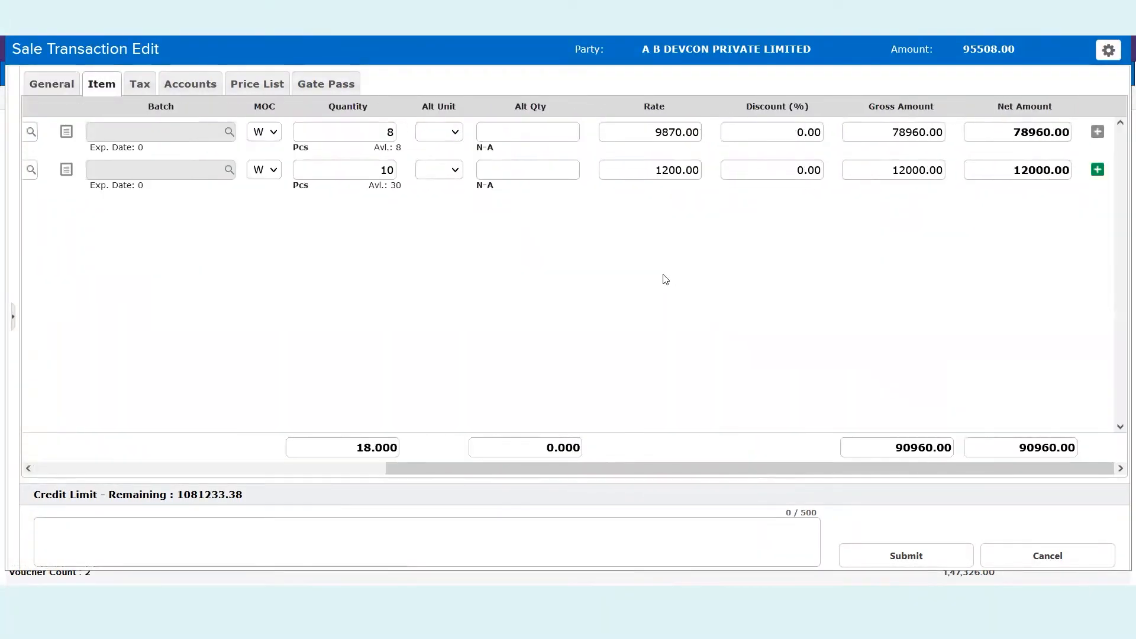
{"action": "left_click", "coordinate": [140, 86]}
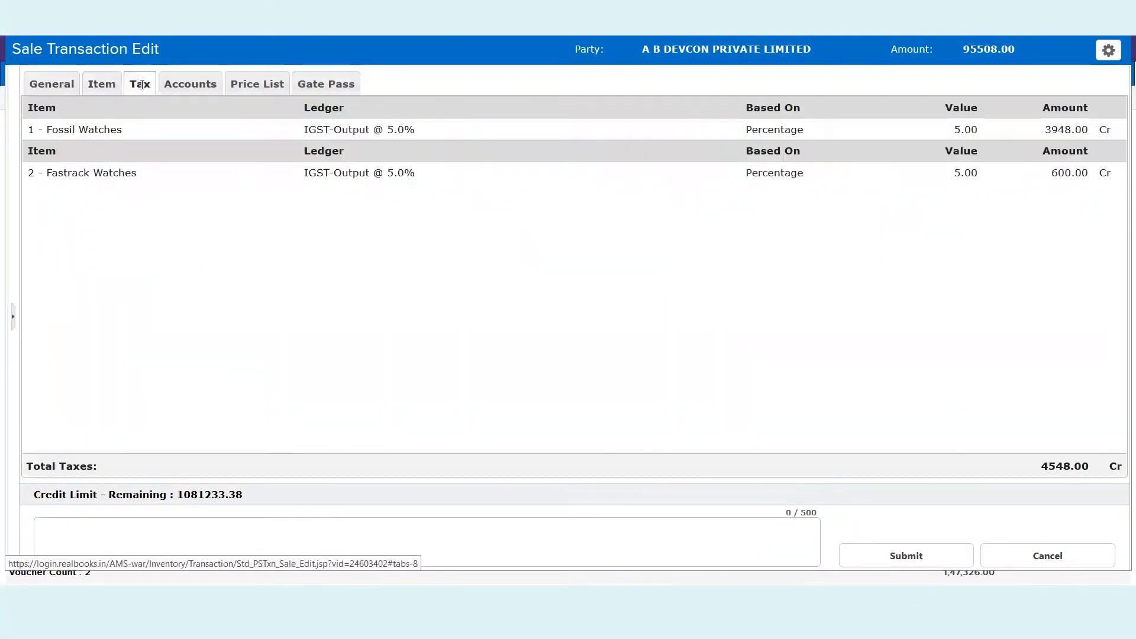
{"action": "left_click", "coordinate": [188, 84]}
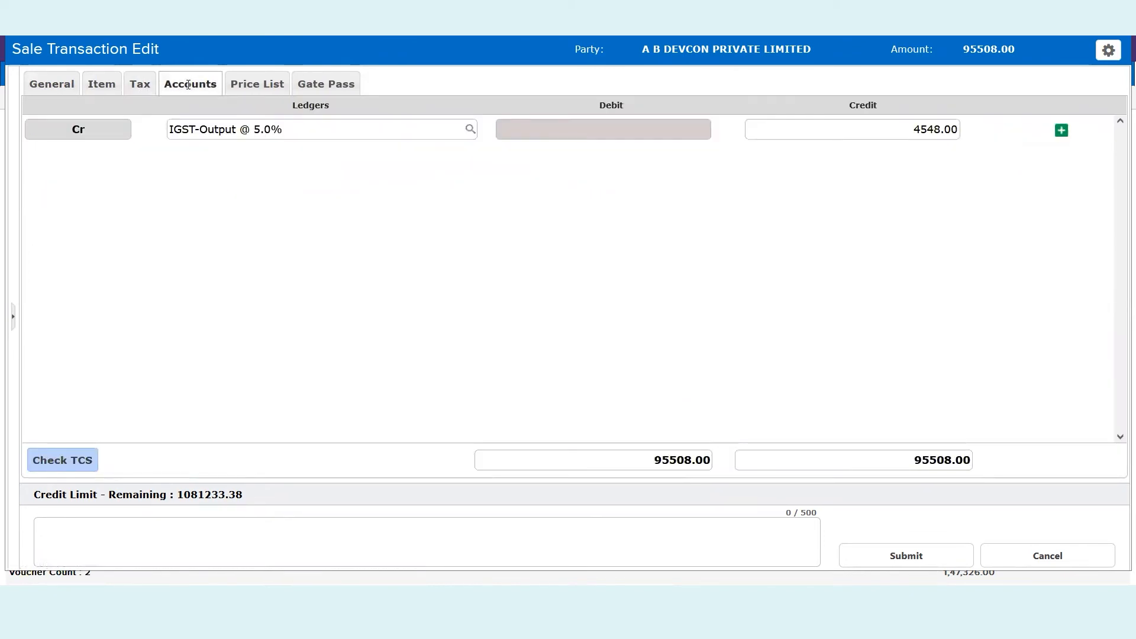
{"action": "left_click", "coordinate": [245, 86]}
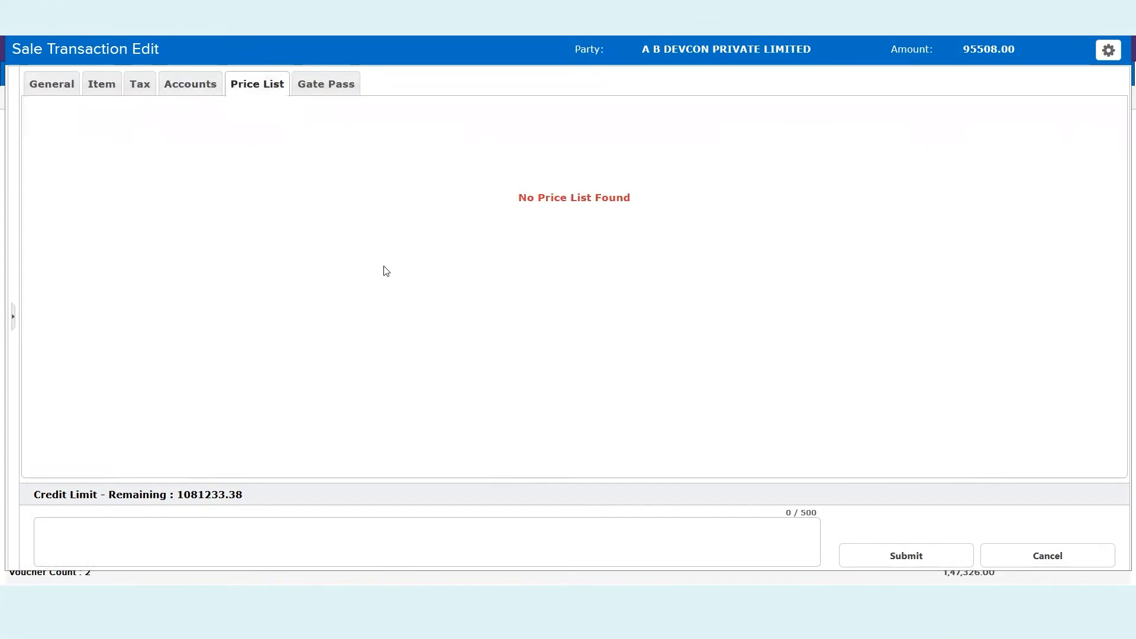
{"action": "key", "text": "Escape"}
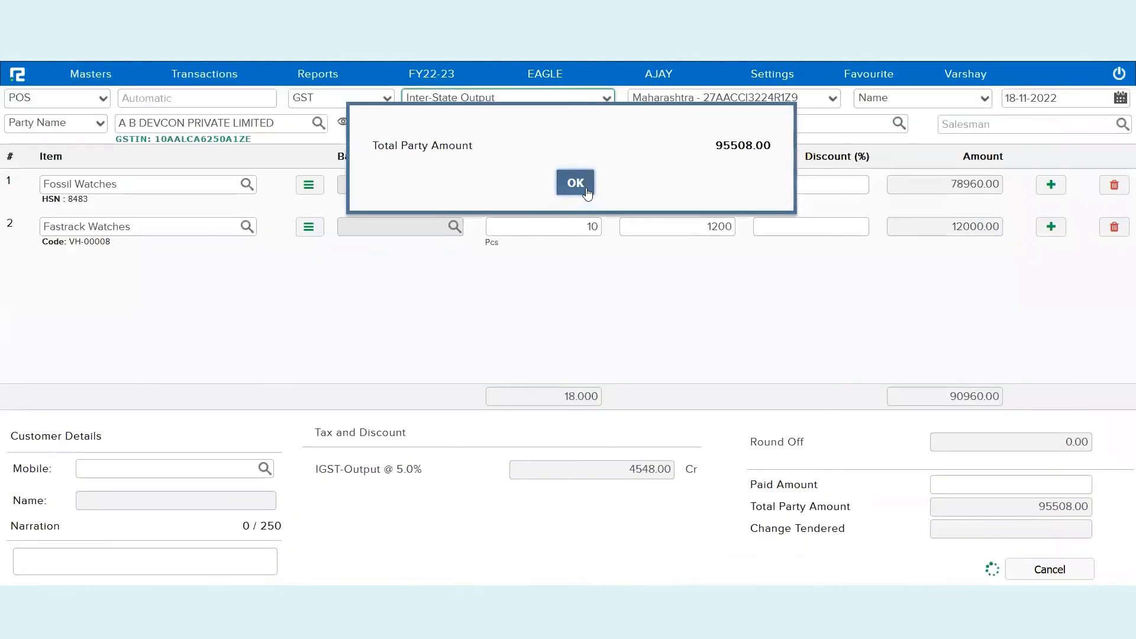
On a new cash sale, set A B DEVCON PRIVATE LIMITED as the additional collection party
{"action": "left_click", "coordinate": [585, 189]}
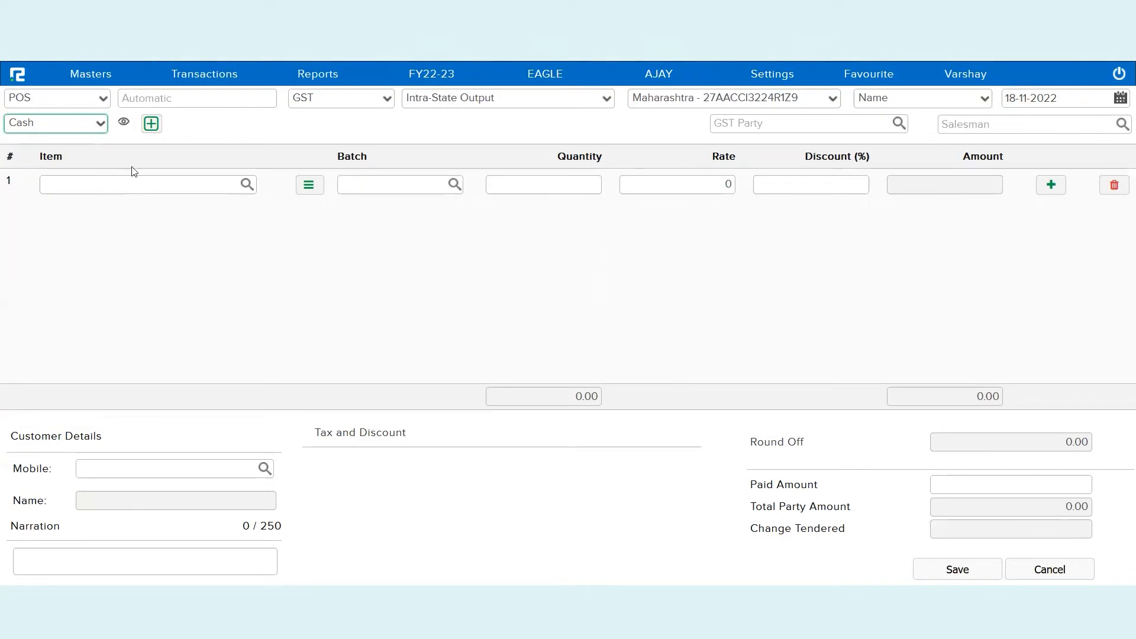
{"action": "left_click", "coordinate": [151, 125]}
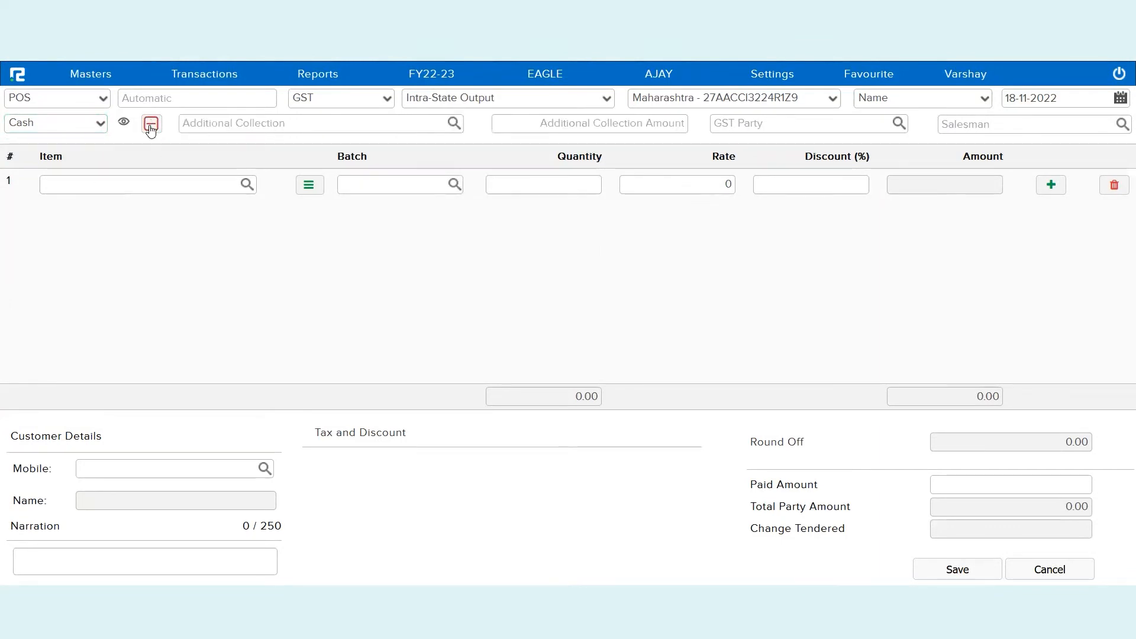
{"action": "left_click", "coordinate": [218, 126]}
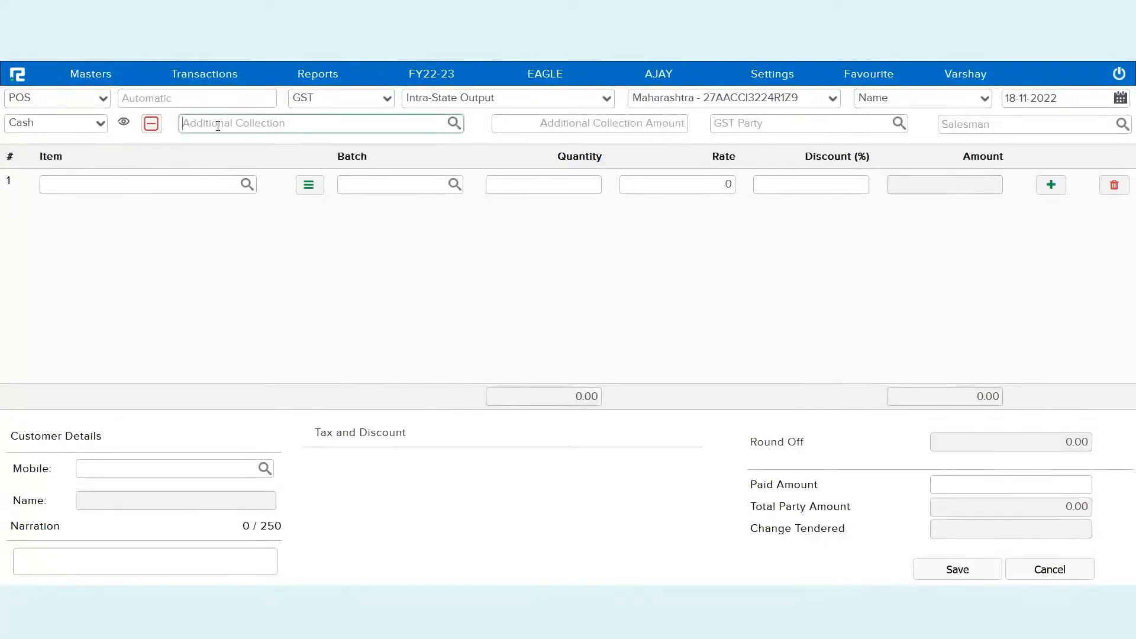
{"action": "type", "text": "limite"}
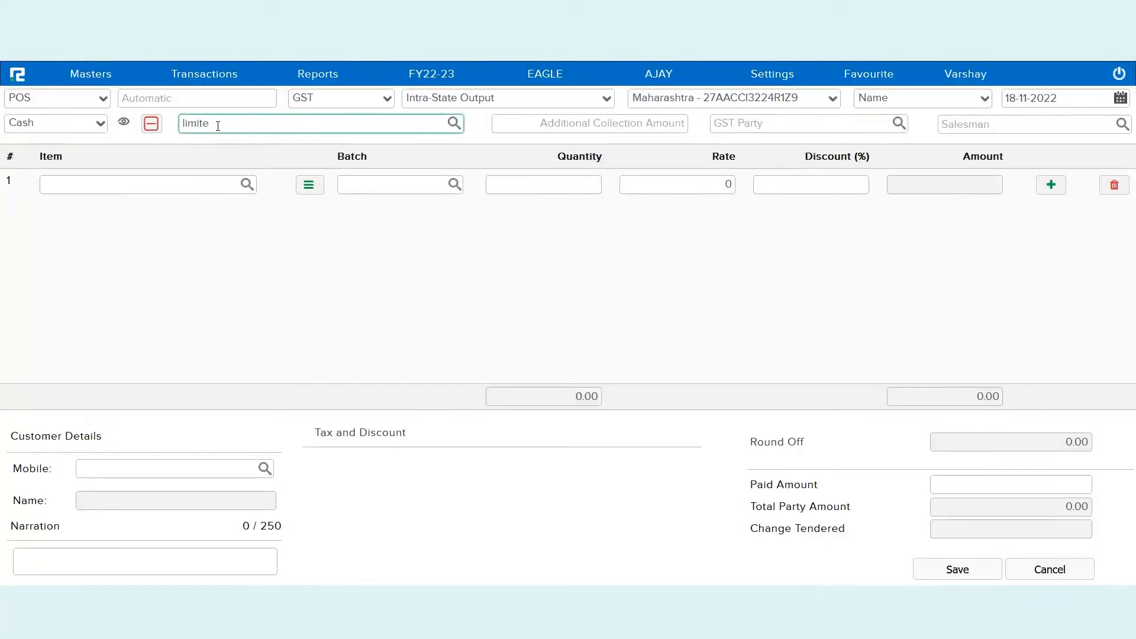
{"action": "left_click", "coordinate": [242, 144]}
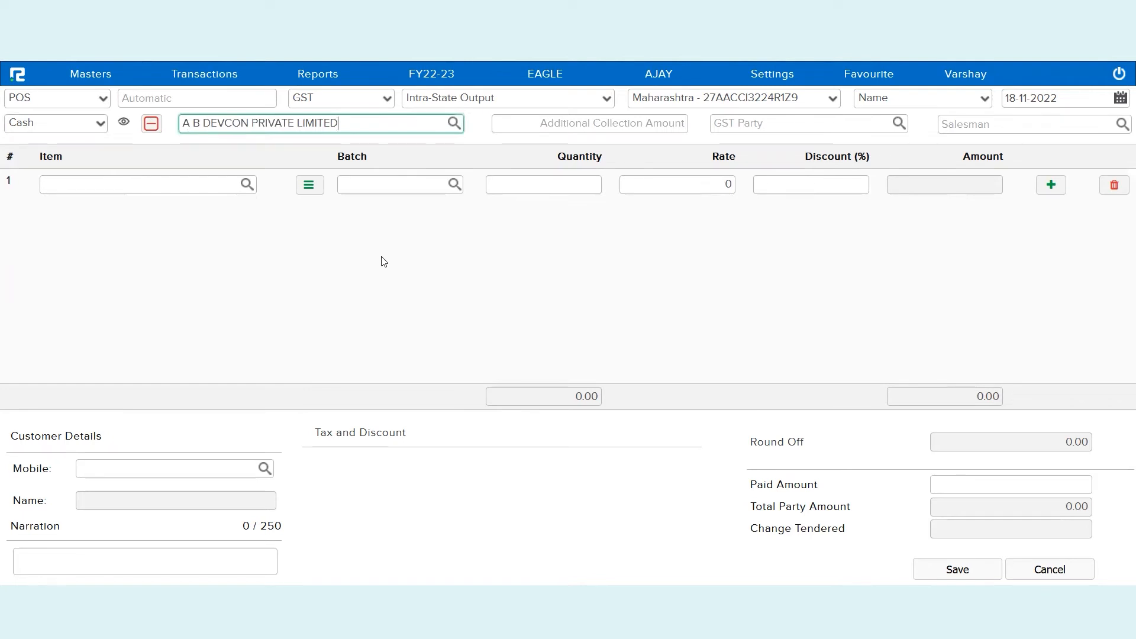
{"action": "left_click", "coordinate": [214, 189]}
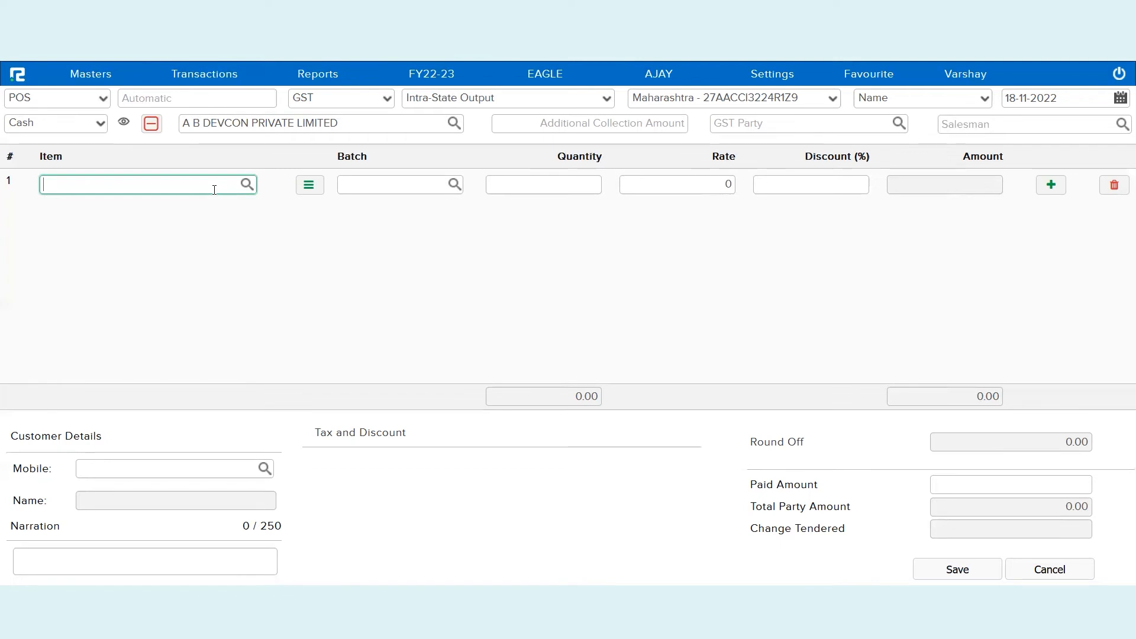
Add Fossil Watches as the first item, quantity 11 at rate 9870
{"action": "type", "text": "foss"}
{"action": "left_click", "coordinate": [172, 210]}
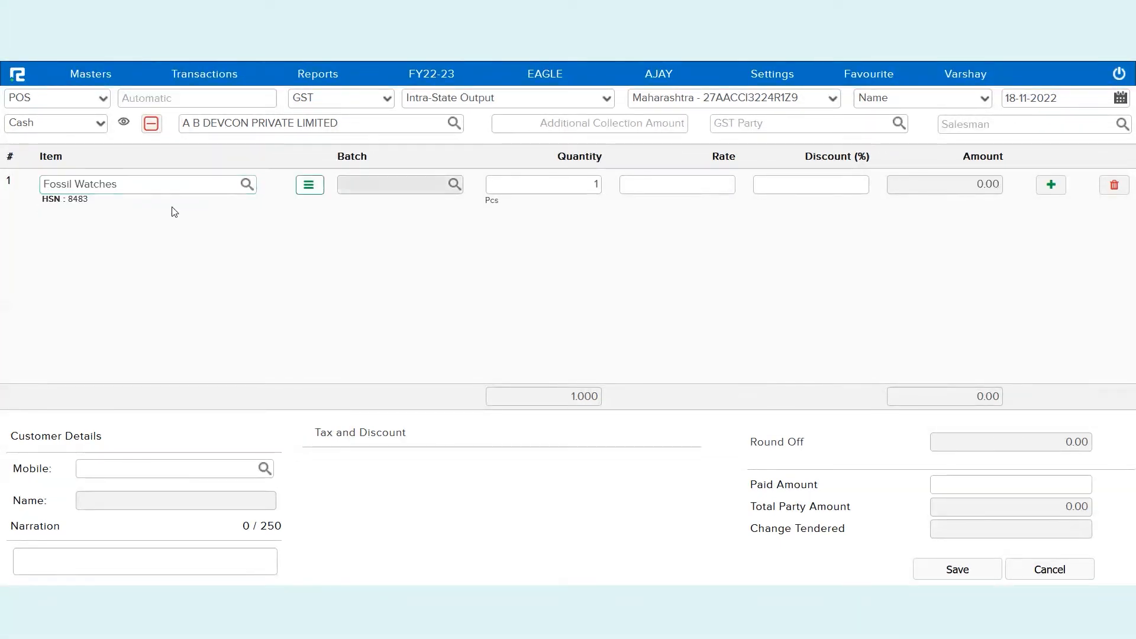
{"action": "left_click", "coordinate": [566, 187]}
{"action": "type", "text": "1"}
{"action": "key", "text": "Tab"}
{"action": "type", "text": "9870"}
{"action": "key", "text": "Return"}
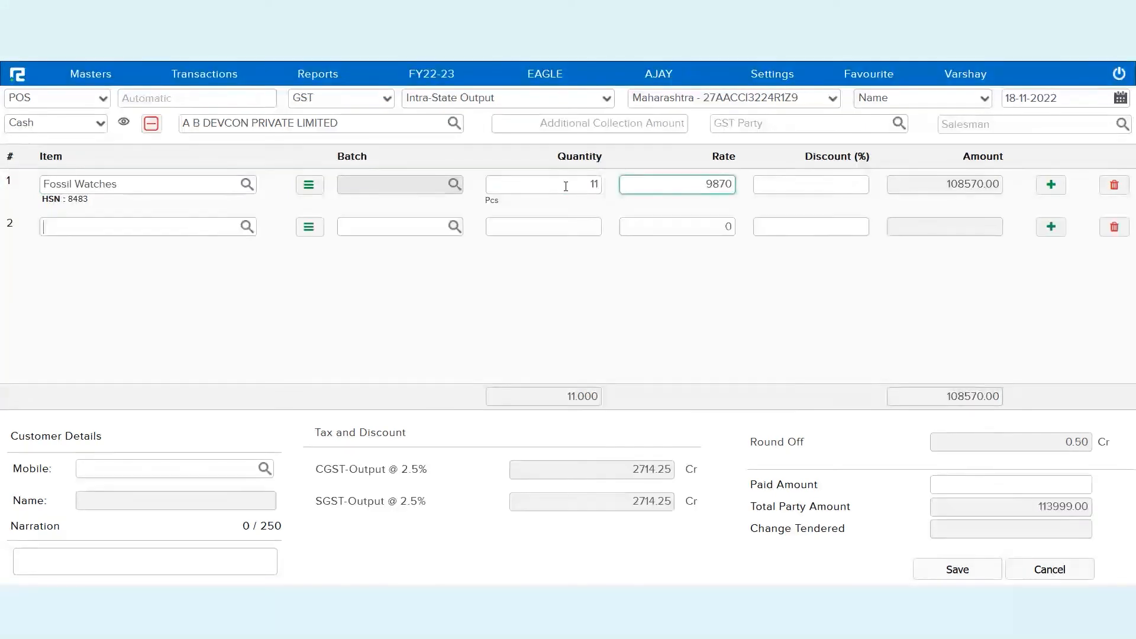
Add Fastrack Watches as the second item, quantity 55 at rate 1800
{"action": "type", "text": "Fast"}
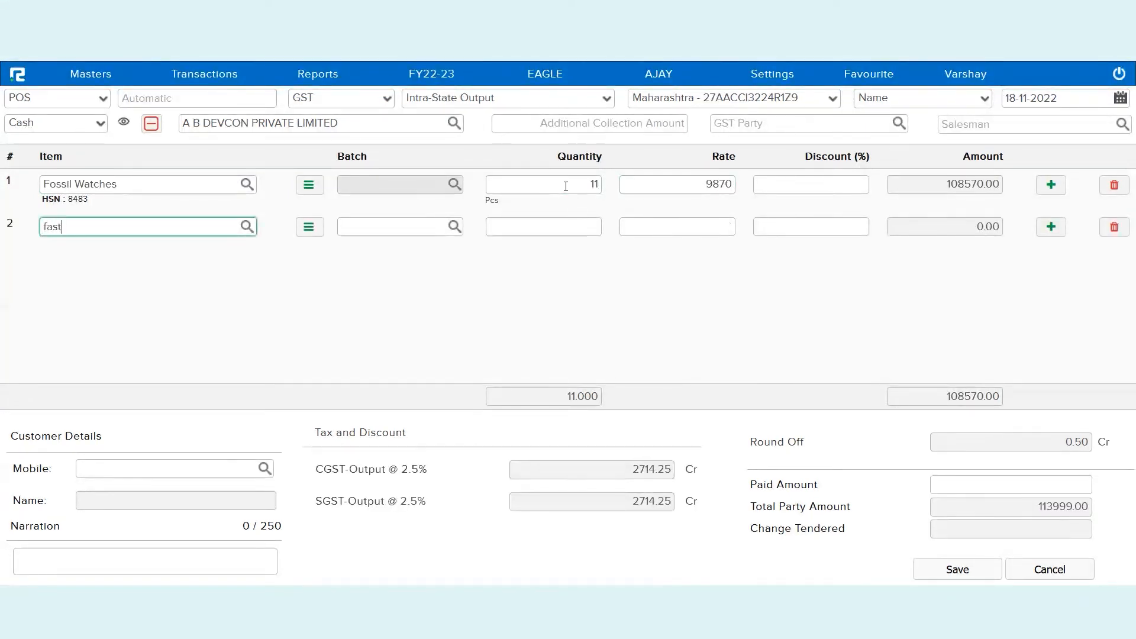
{"action": "key", "text": "Down"}
{"action": "key", "text": "Return"}
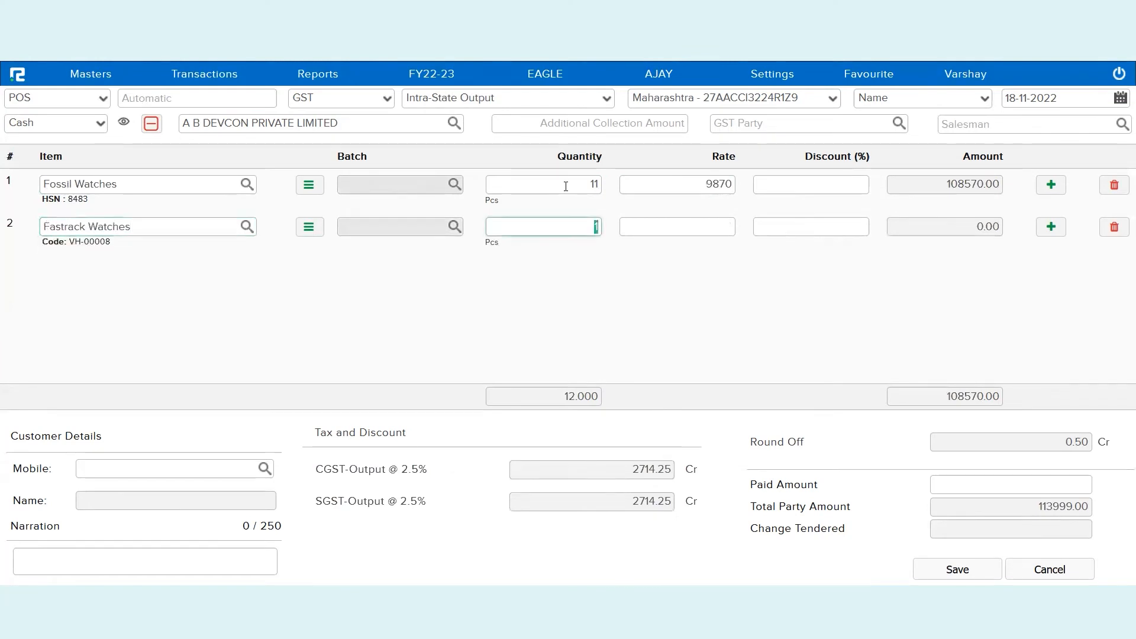
{"action": "type", "text": "55"}
{"action": "key", "text": "Return"}
{"action": "type", "text": "1800"}
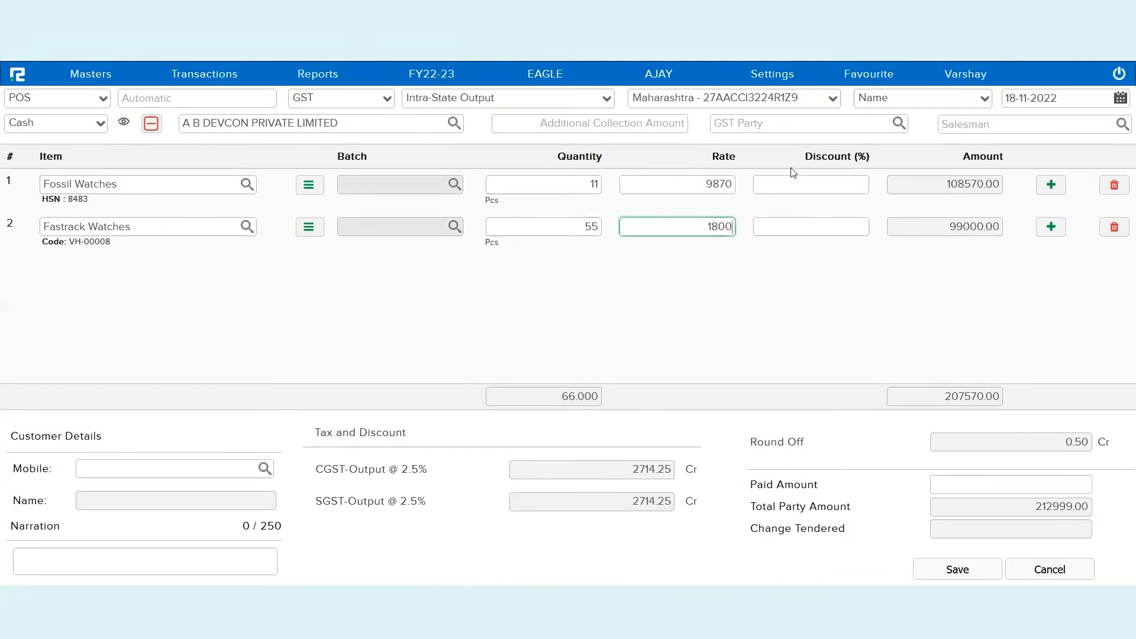
Give Fossil Watches a 2% discount and add narration 'Test of POS entries with partial cash payment'
{"action": "left_click", "coordinate": [810, 184]}
{"action": "type", "text": "2"}
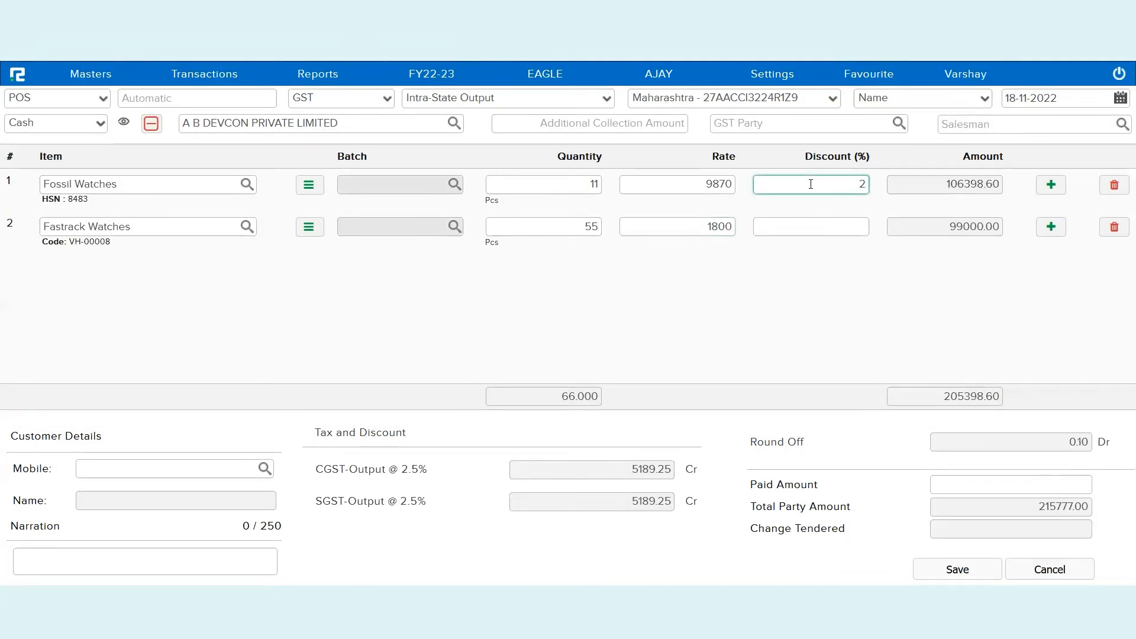
{"action": "left_click", "coordinate": [147, 551]}
{"action": "type", "text": "Test of Sale"}
{"action": "key", "text": "BackSpace"}
{"action": "key", "text": "BackSpace"}
{"action": "key", "text": "BackSpace"}
{"action": "key", "text": "BackSpace"}
{"action": "key", "text": "BackSpace"}
{"action": "key", "text": "BackSpace"}
{"action": "type", "text": "POS"}
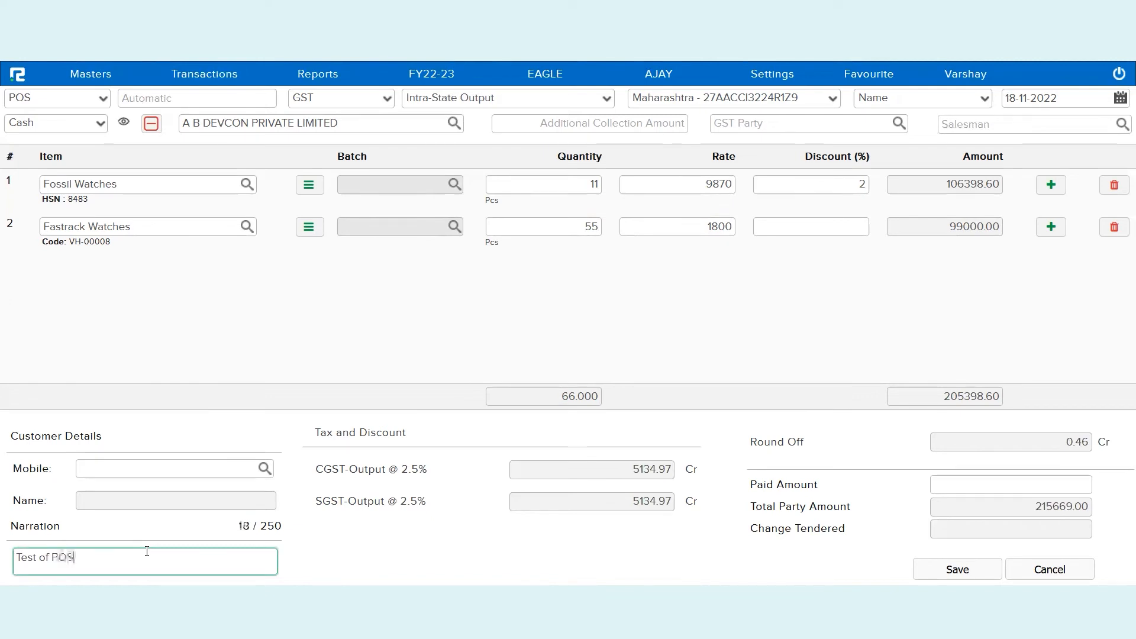
{"action": "type", "text": " entries with partial cash payment"}
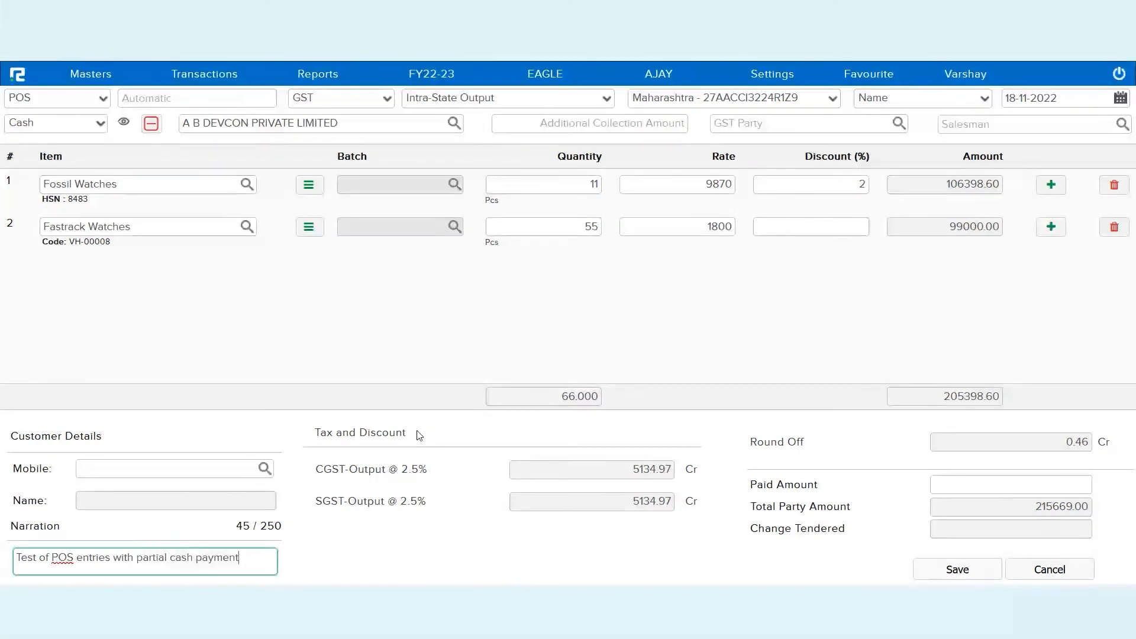
Enter 50000 as the additional collection amount and save the 215669.00 POS sale
{"action": "left_click", "coordinate": [573, 129]}
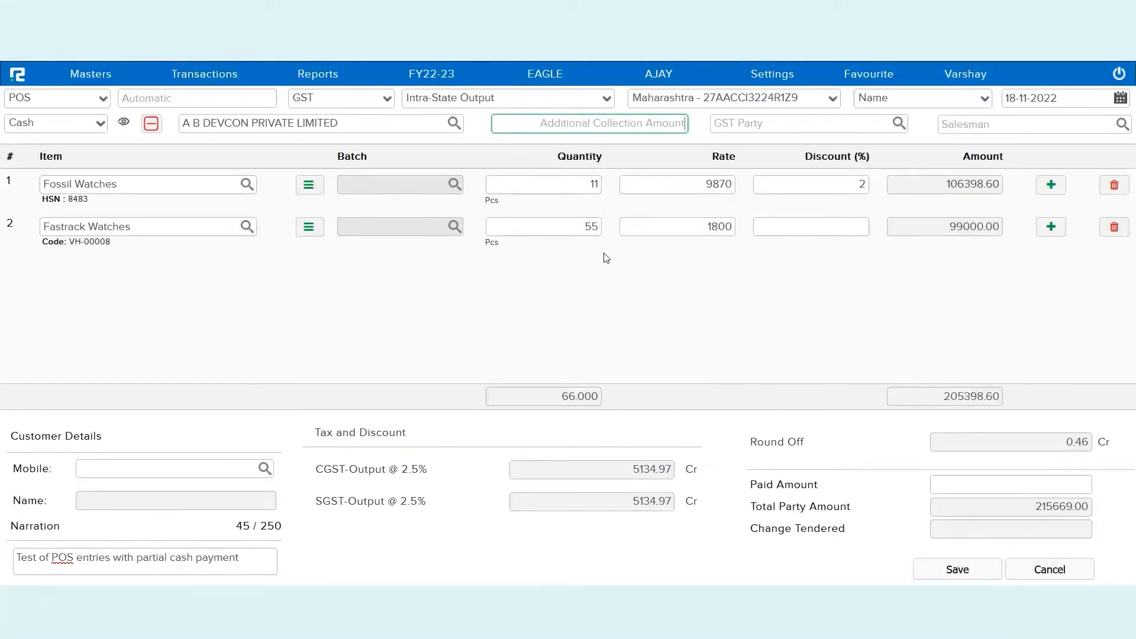
{"action": "type", "text": "50000"}
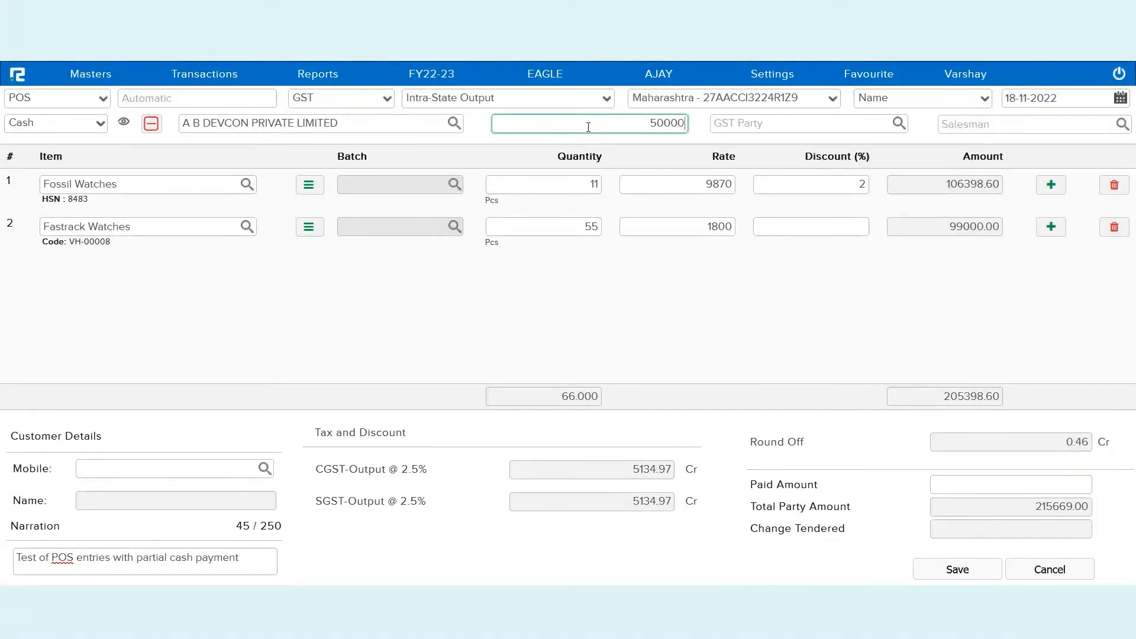
{"action": "left_click", "coordinate": [675, 278]}
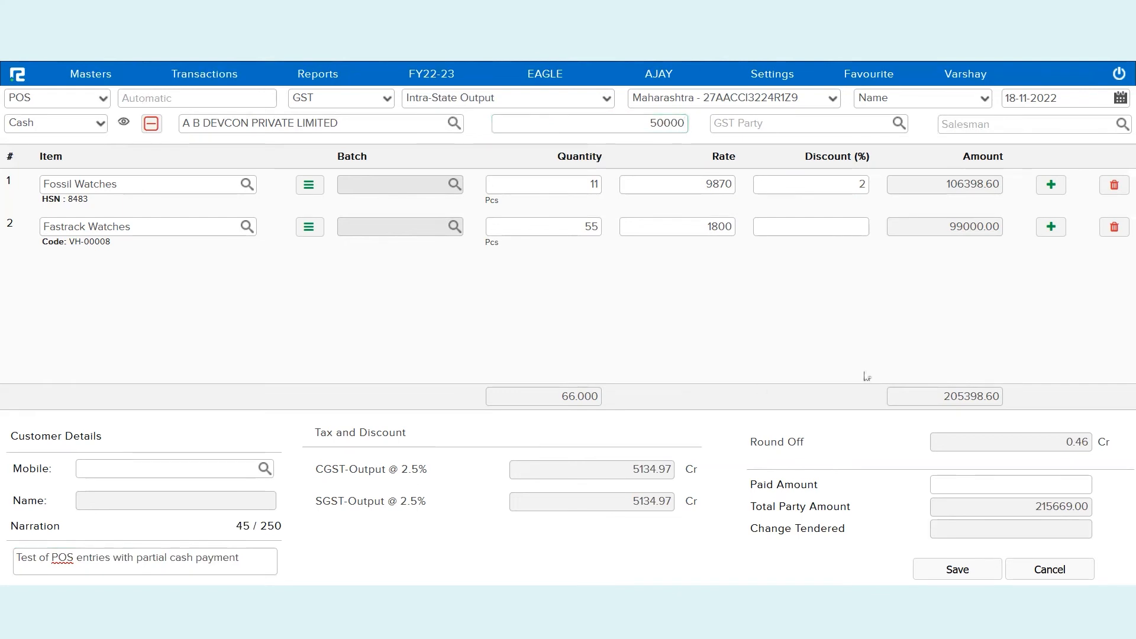
{"action": "left_click", "coordinate": [936, 569]}
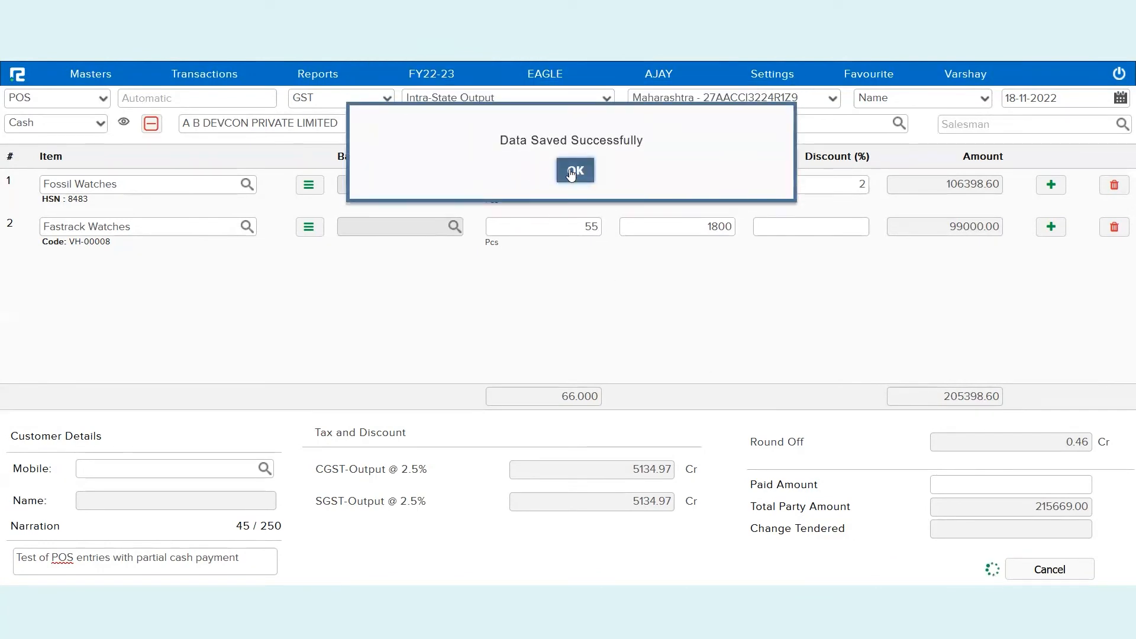
Dismiss the save and print prompts, close the bill preview, and refresh the Day Book for voucher 00006
{"action": "left_click", "coordinate": [572, 172]}
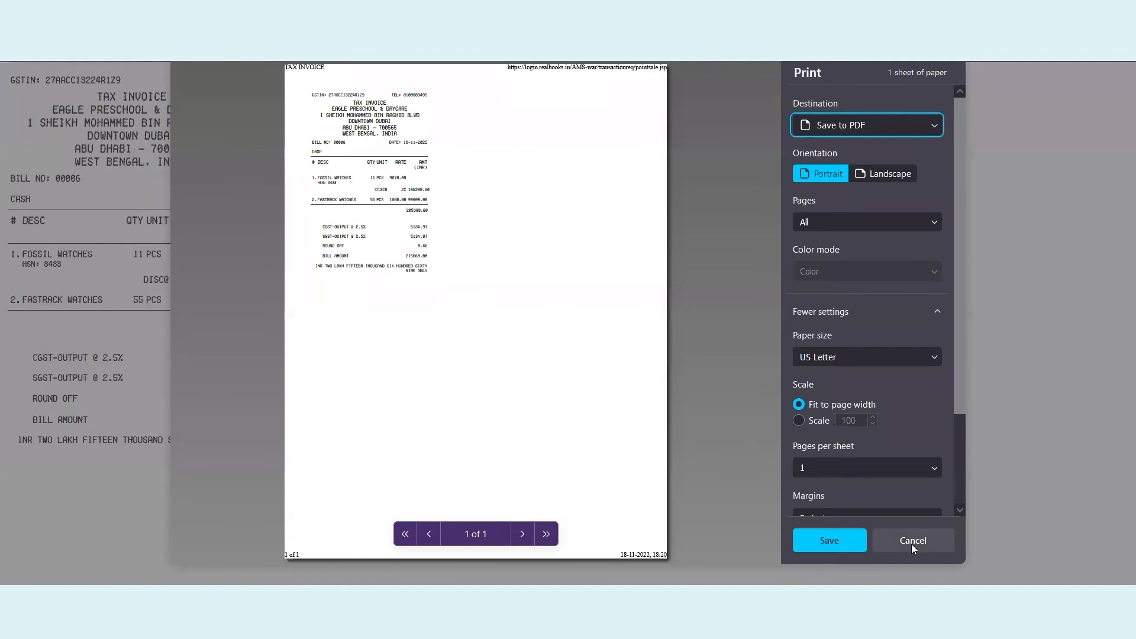
{"action": "left_click", "coordinate": [912, 543]}
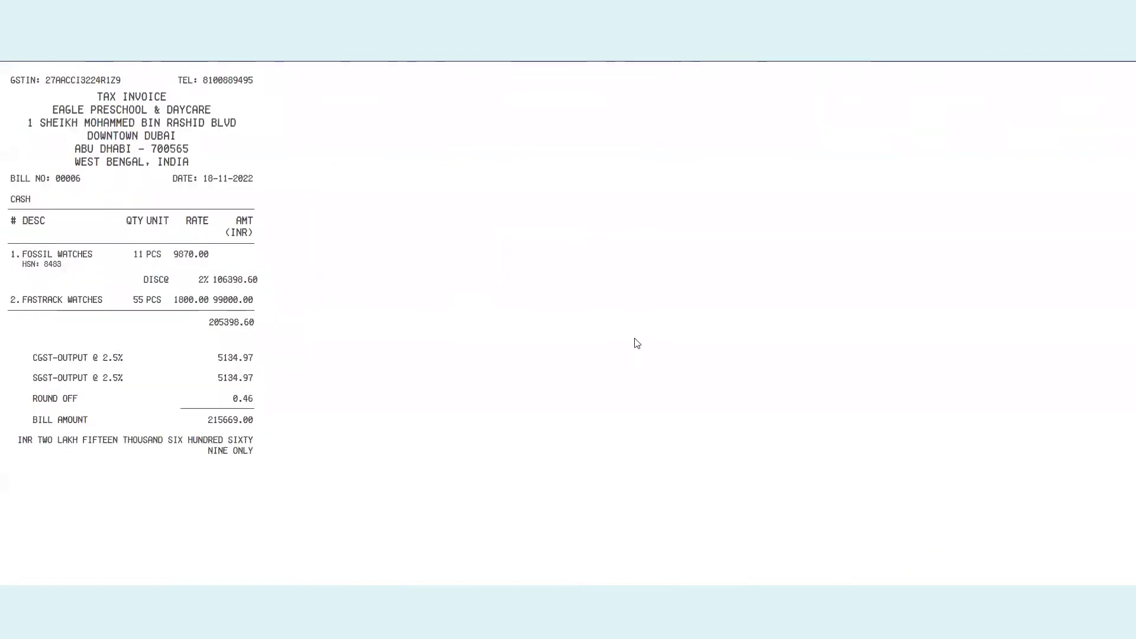
{"action": "double_click", "coordinate": [203, 281]}
{"action": "key", "text": "ctrl+minus"}
{"action": "key", "text": "ctrl+minus"}
{"action": "key", "text": "ctrl+minus"}
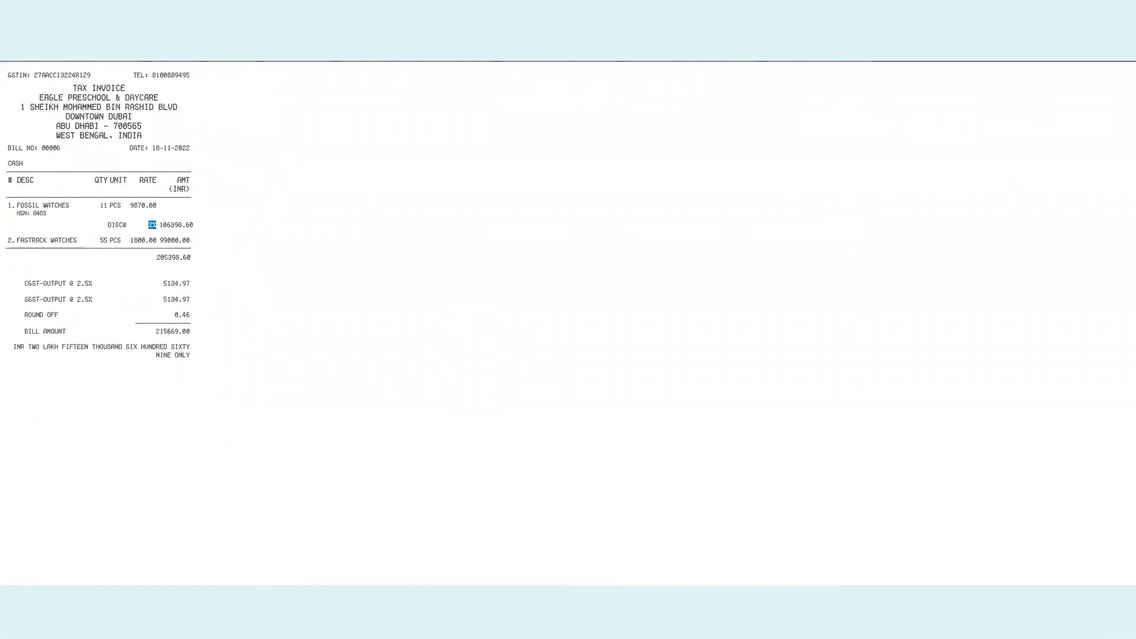
{"action": "key", "text": "ctrl+w"}
{"action": "left_click", "coordinate": [574, 173]}
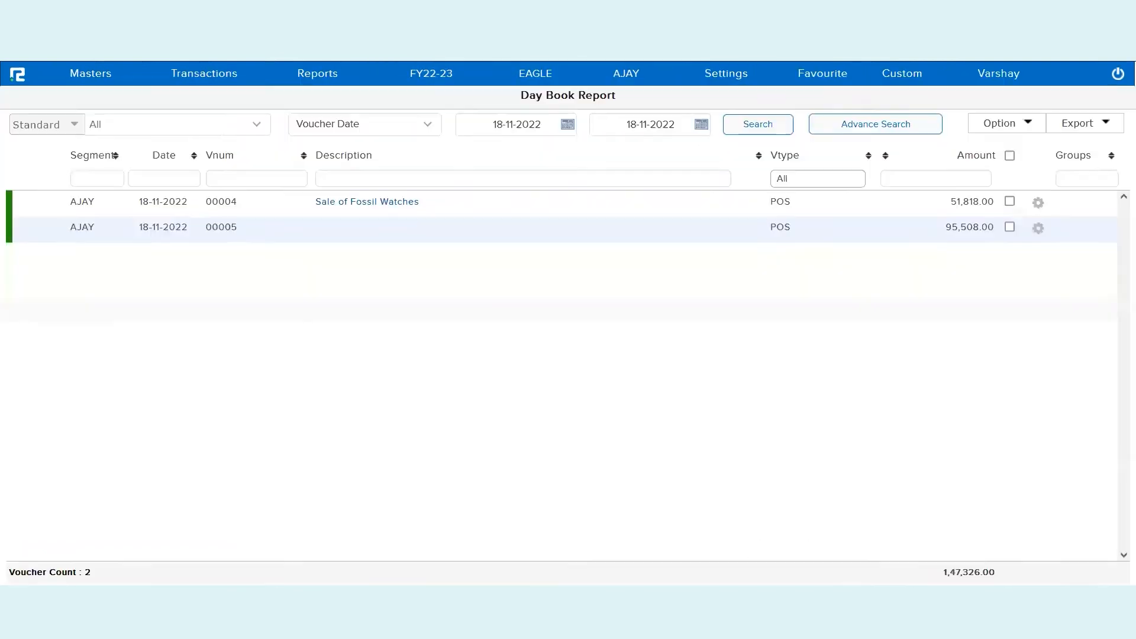
{"action": "left_click", "coordinate": [757, 124]}
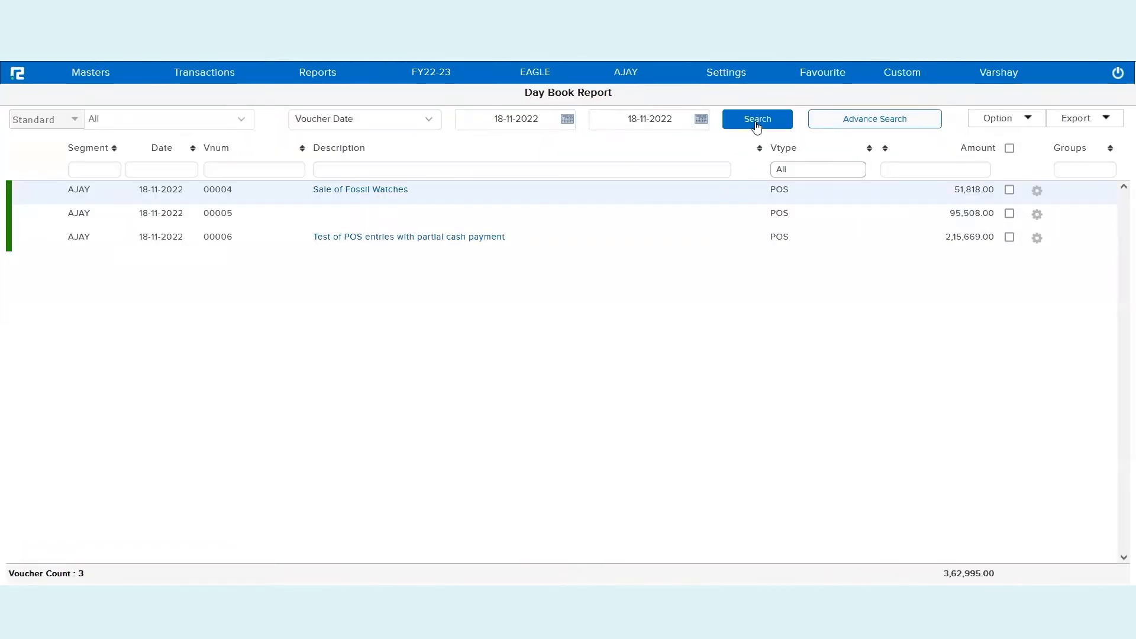
{"action": "left_click", "coordinate": [813, 238]}
{"action": "double_click", "coordinate": [814, 238]}
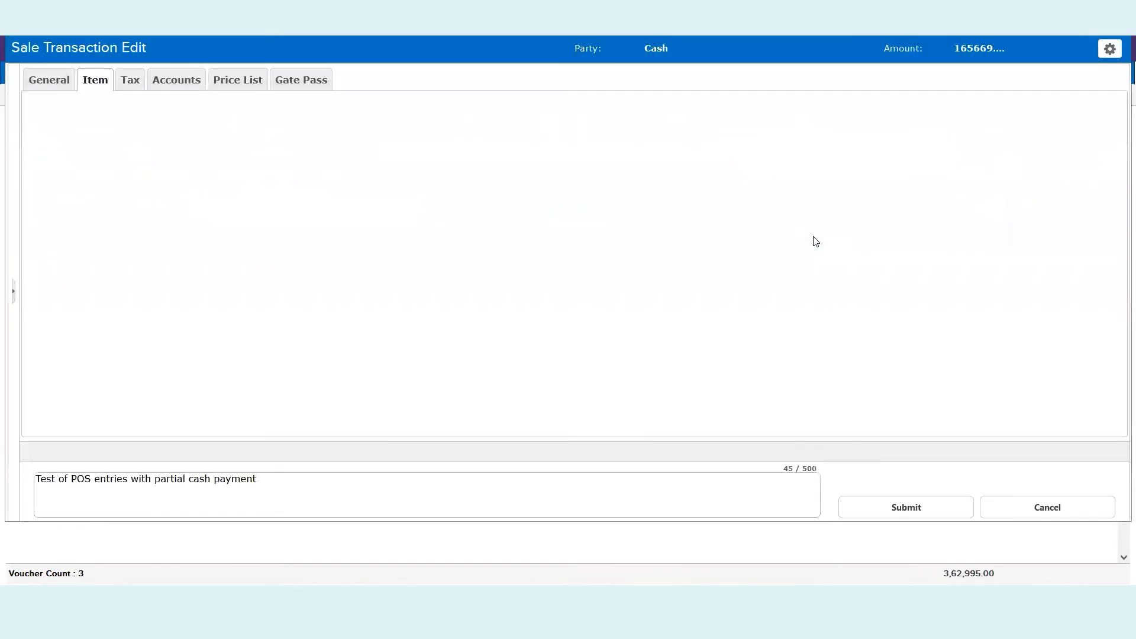
{"action": "left_click", "coordinate": [48, 80]}
{"action": "double_click", "coordinate": [313, 366]}
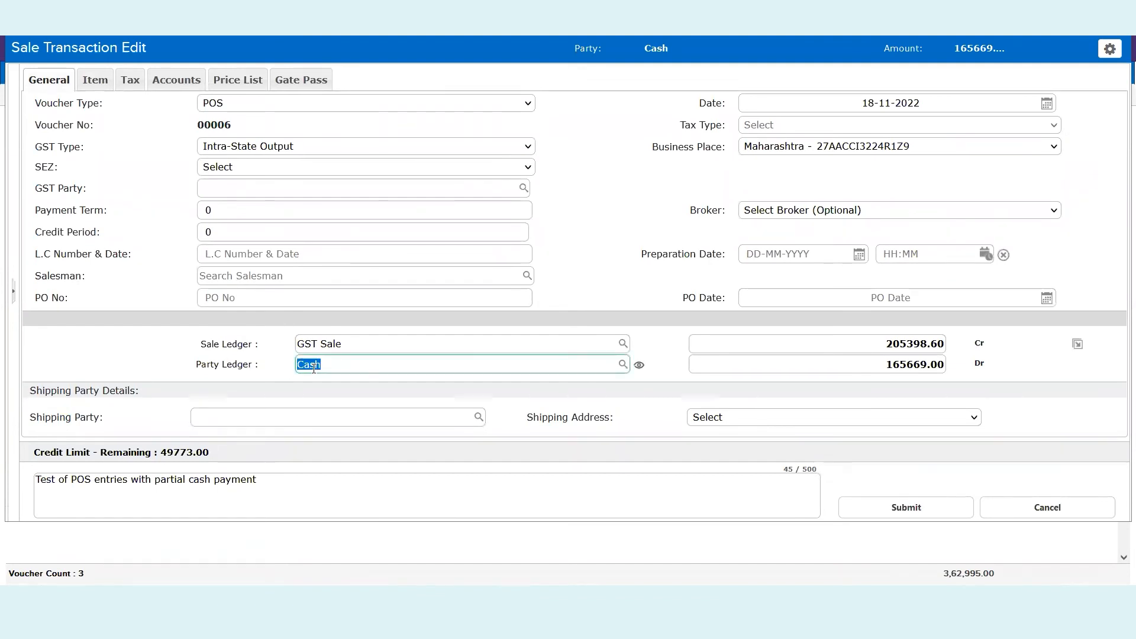
{"action": "double_click", "coordinate": [917, 365]}
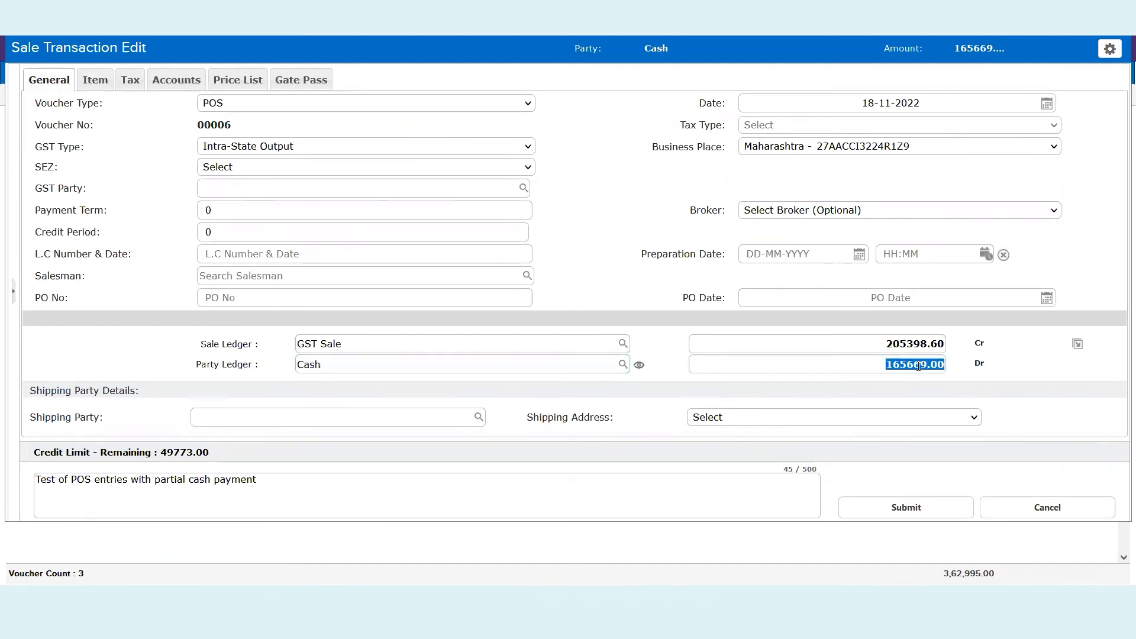
{"action": "left_click", "coordinate": [172, 83]}
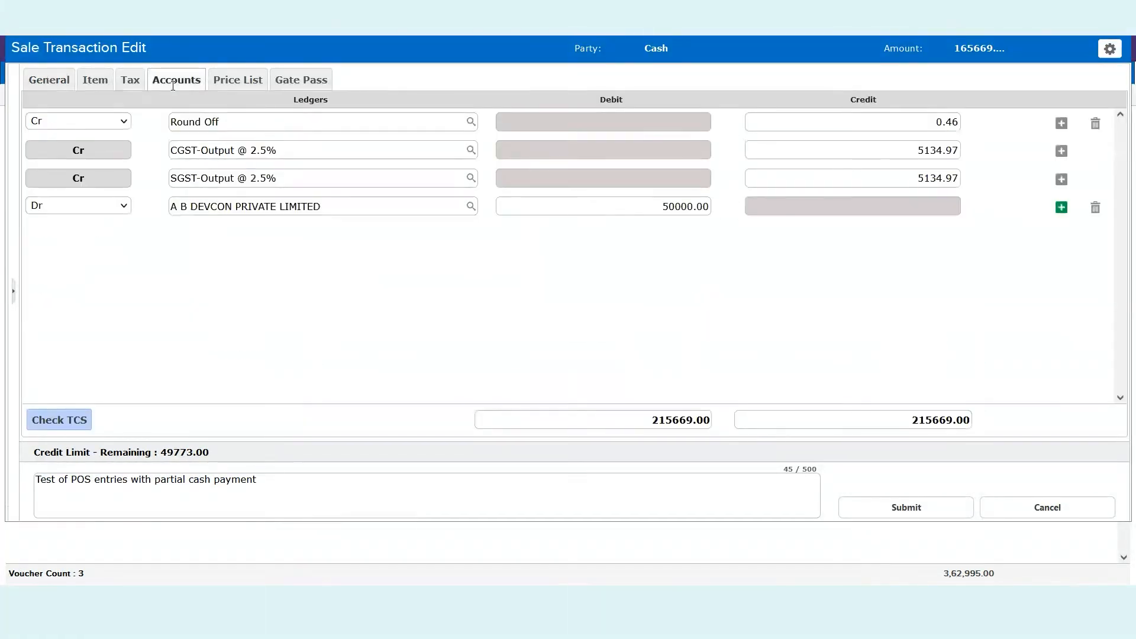
{"action": "left_click", "coordinate": [323, 202]}
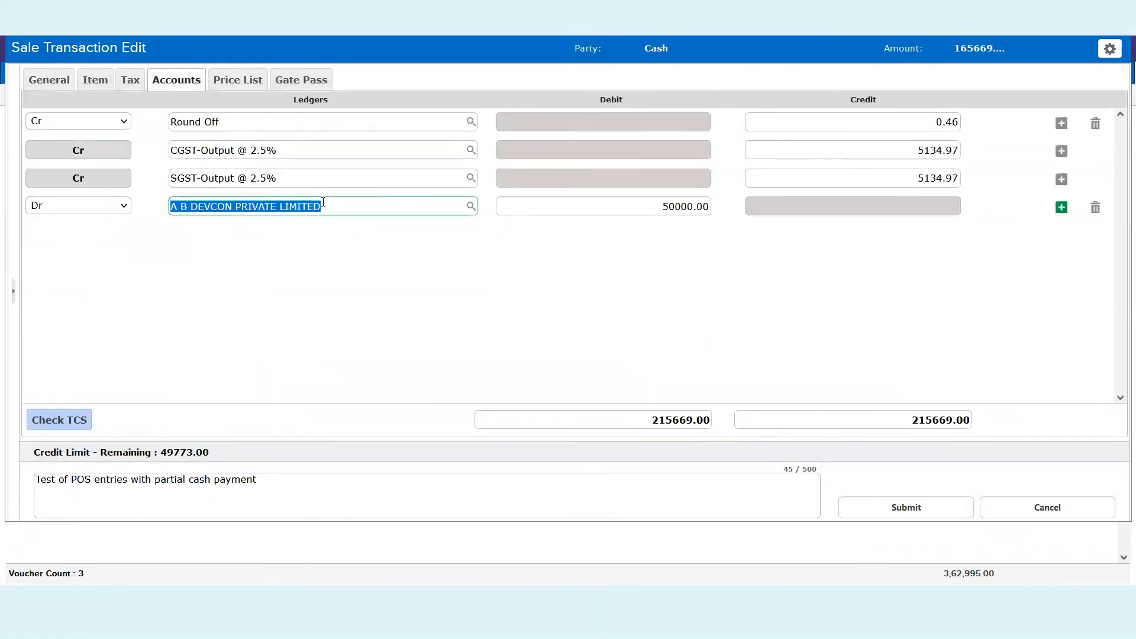
{"action": "left_click", "coordinate": [679, 208]}
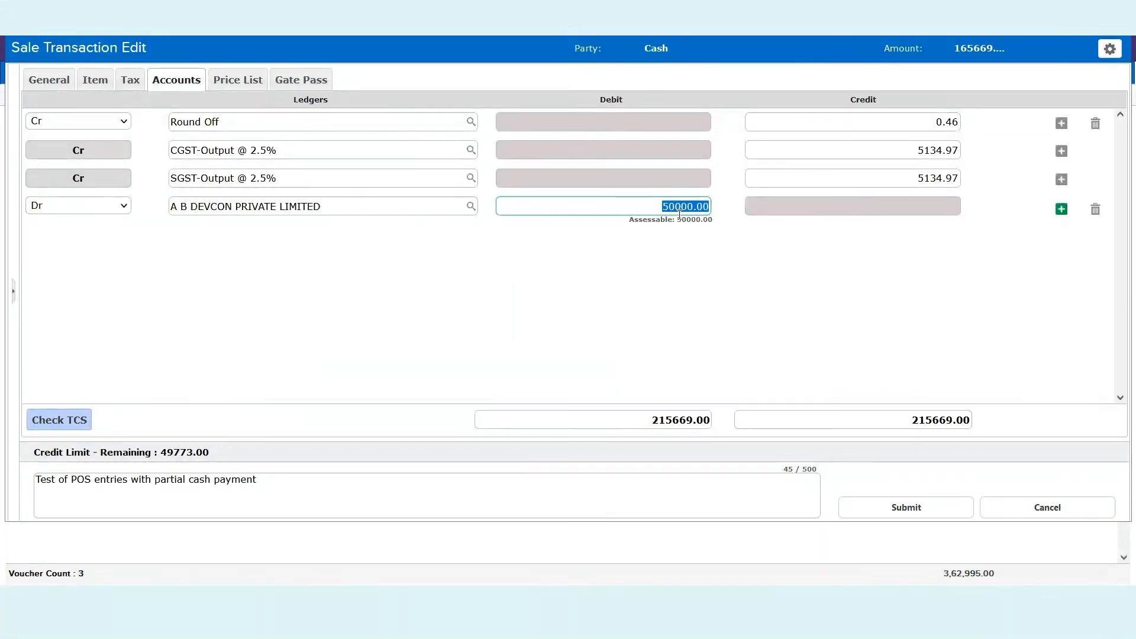
{"action": "key", "text": "Escape"}
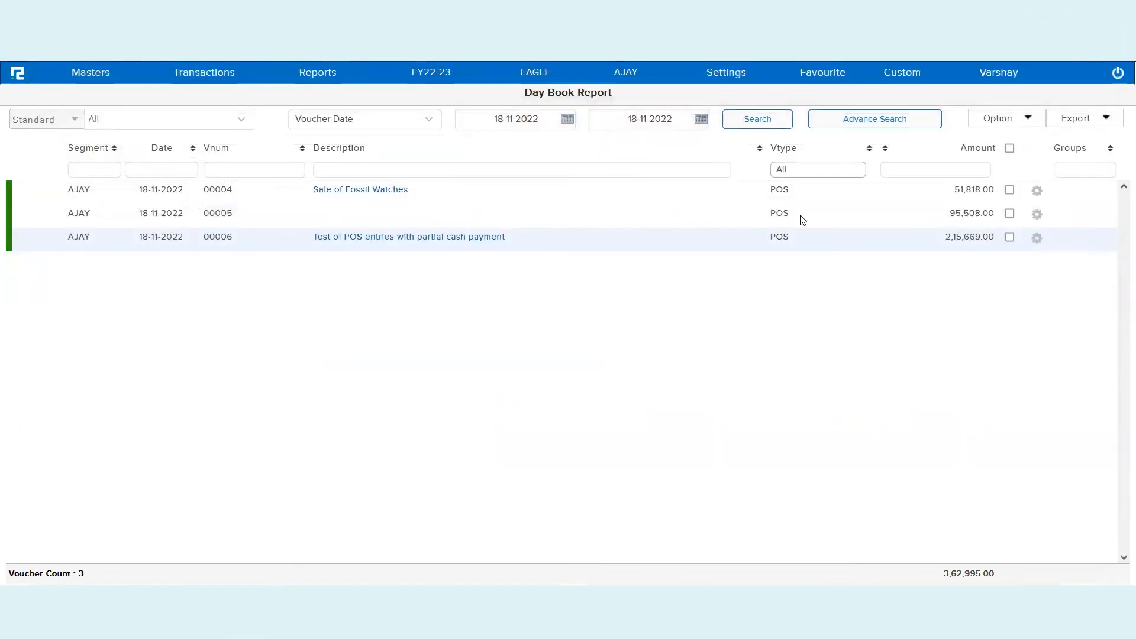
{"action": "left_click", "coordinate": [823, 188]}
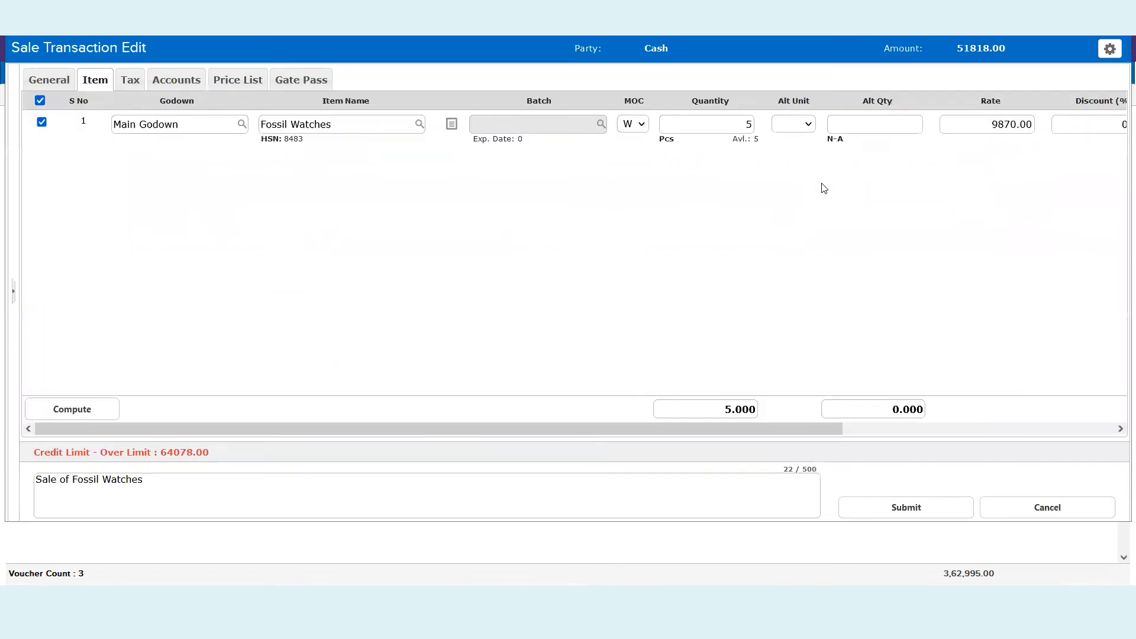
{"action": "left_click", "coordinate": [1109, 49]}
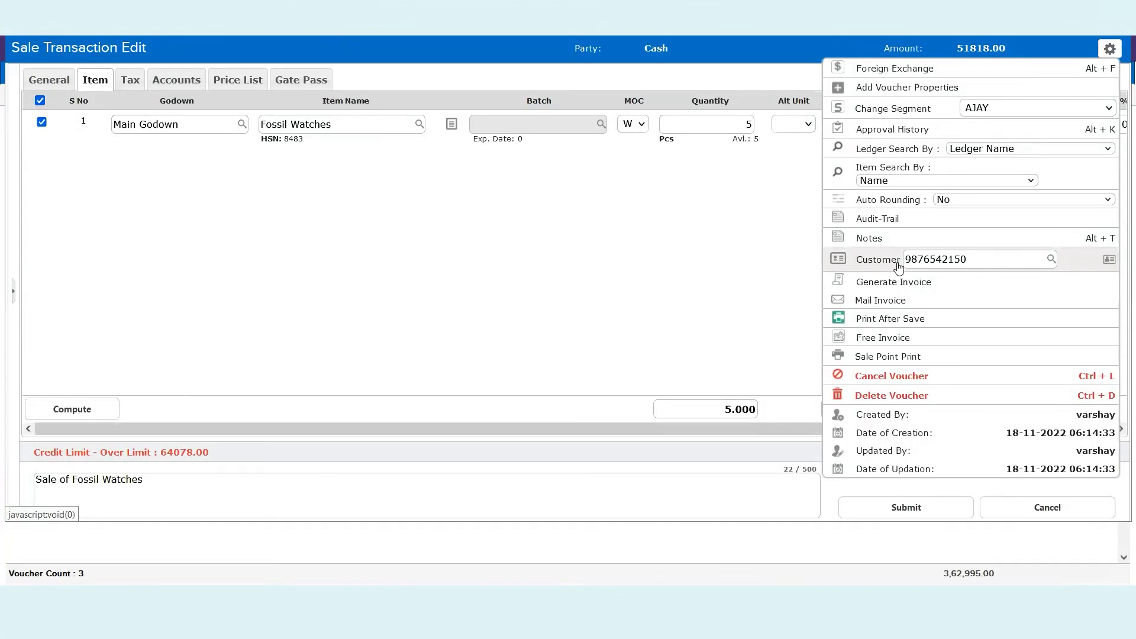
{"action": "left_click", "coordinate": [417, 223]}
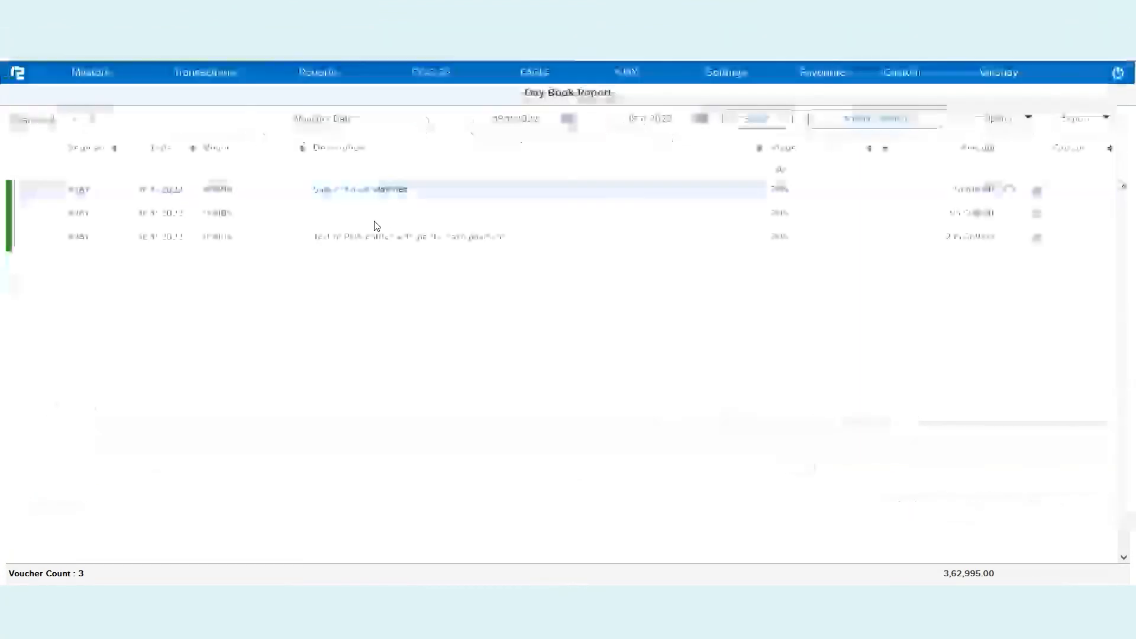
{"action": "left_click", "coordinate": [315, 76]}
Open Inventory > Sale Cycle > Sale Register in POS Register layout with all voucher types selected
{"action": "left_click", "coordinate": [314, 122]}
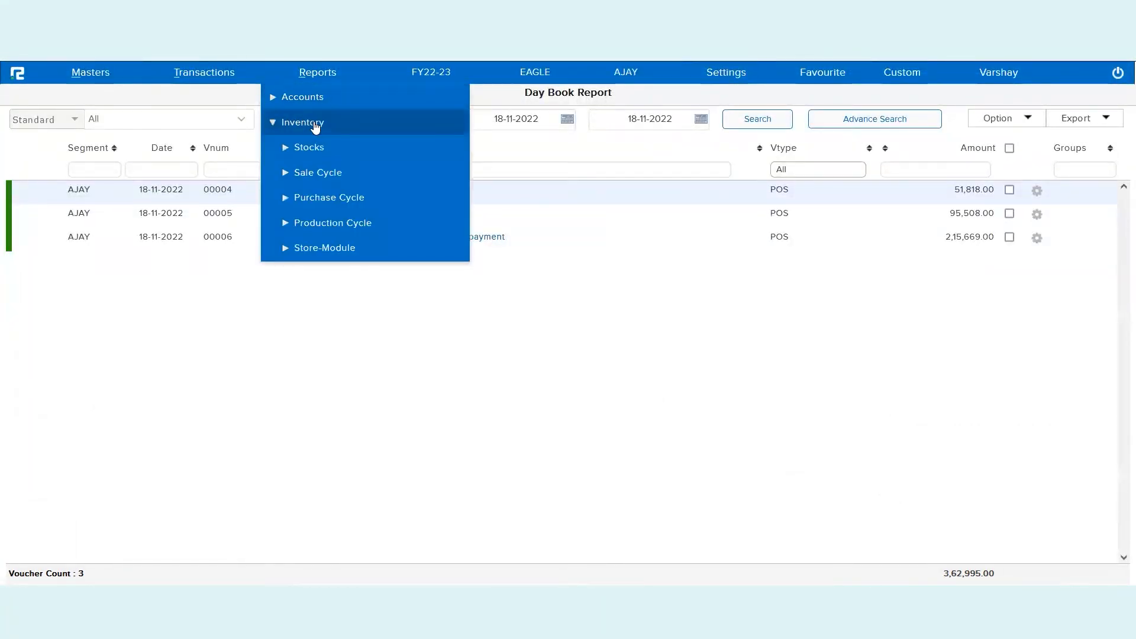
{"action": "left_click", "coordinate": [311, 175]}
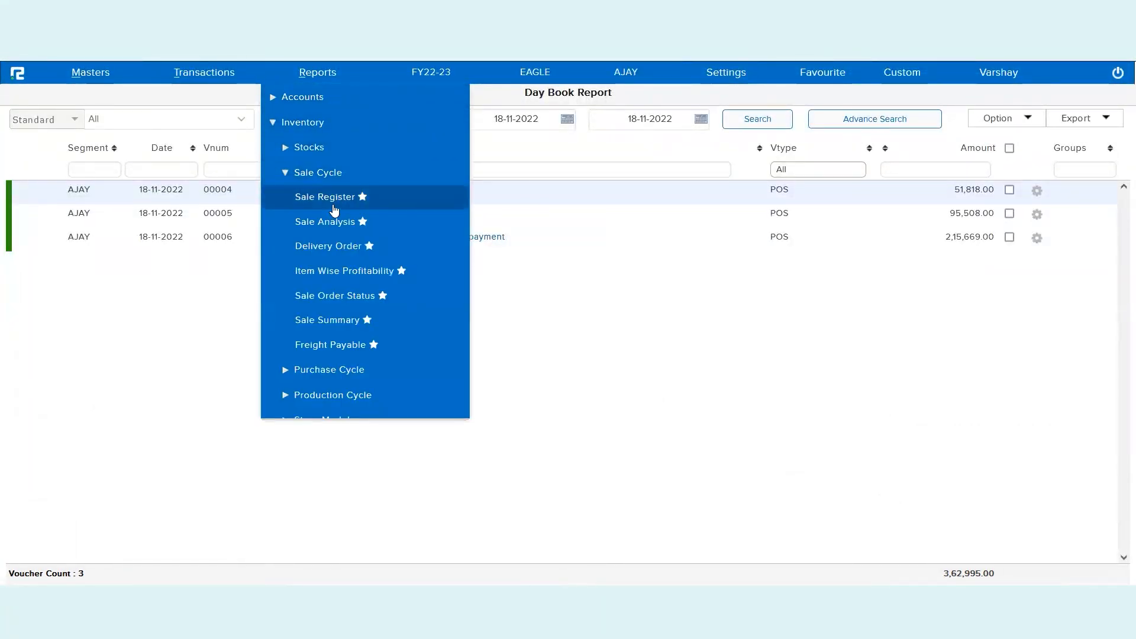
{"action": "left_click", "coordinate": [328, 197]}
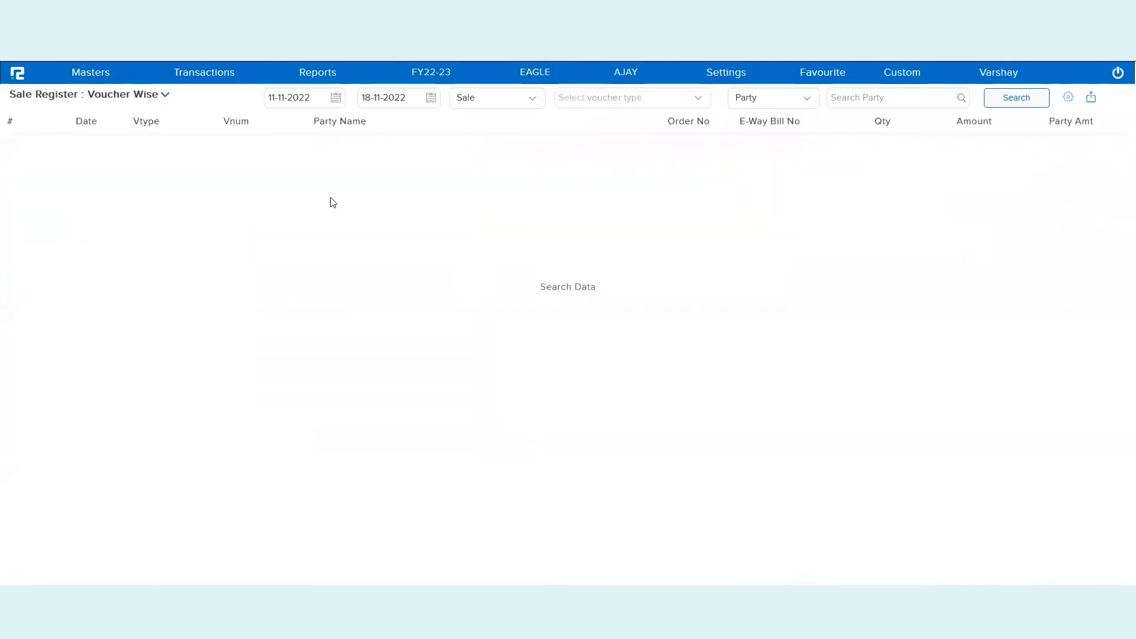
{"action": "left_click", "coordinate": [139, 104]}
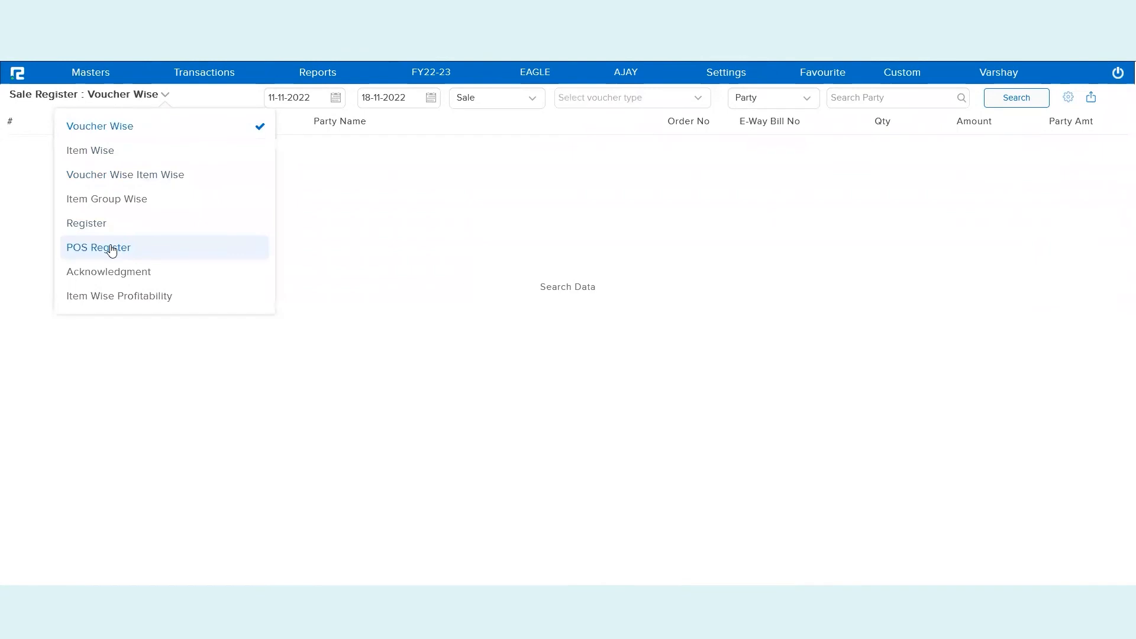
{"action": "left_click", "coordinate": [112, 251]}
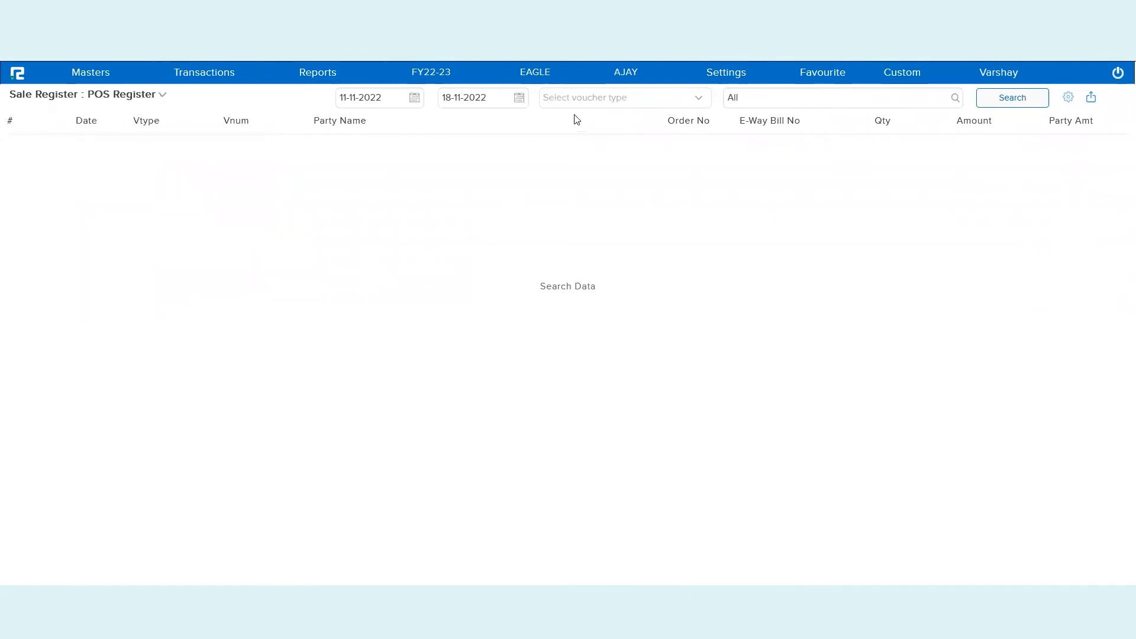
{"action": "left_click", "coordinate": [598, 106]}
{"action": "left_click", "coordinate": [546, 116]}
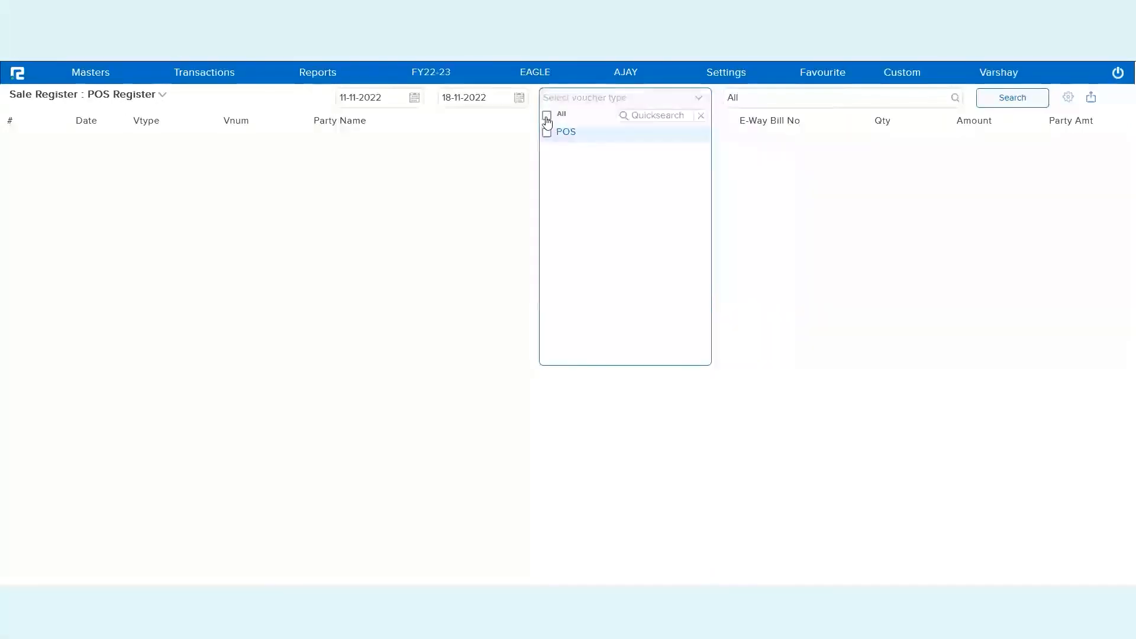
{"action": "left_click", "coordinate": [472, 177]}
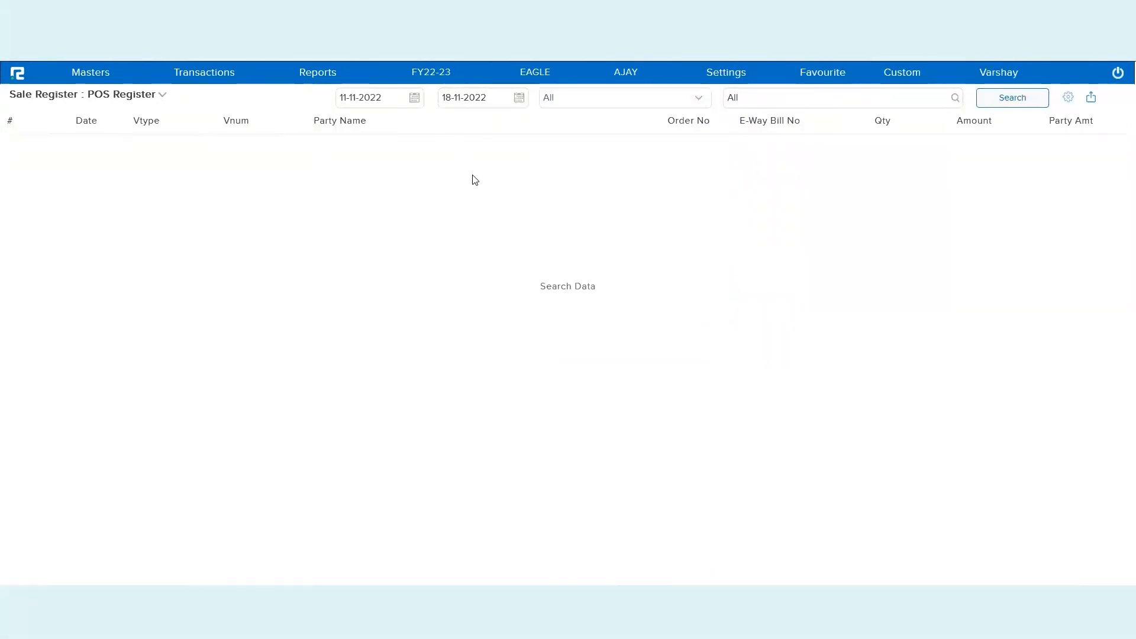
Run the POS Register search and review the Segment, Business Place, Vtype, Vnum and Party Name columns
{"action": "left_click", "coordinate": [1042, 103]}
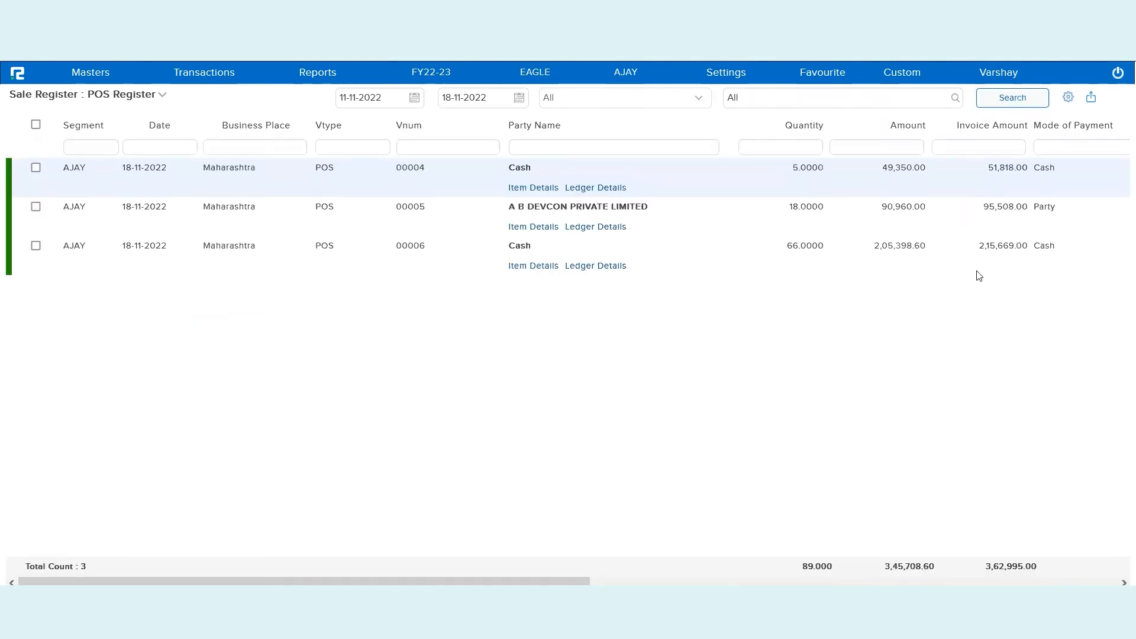
{"action": "scroll", "coordinate": [890, 329], "scroll_direction": "right", "scroll_amount": 3}
{"action": "double_click", "coordinate": [94, 125]}
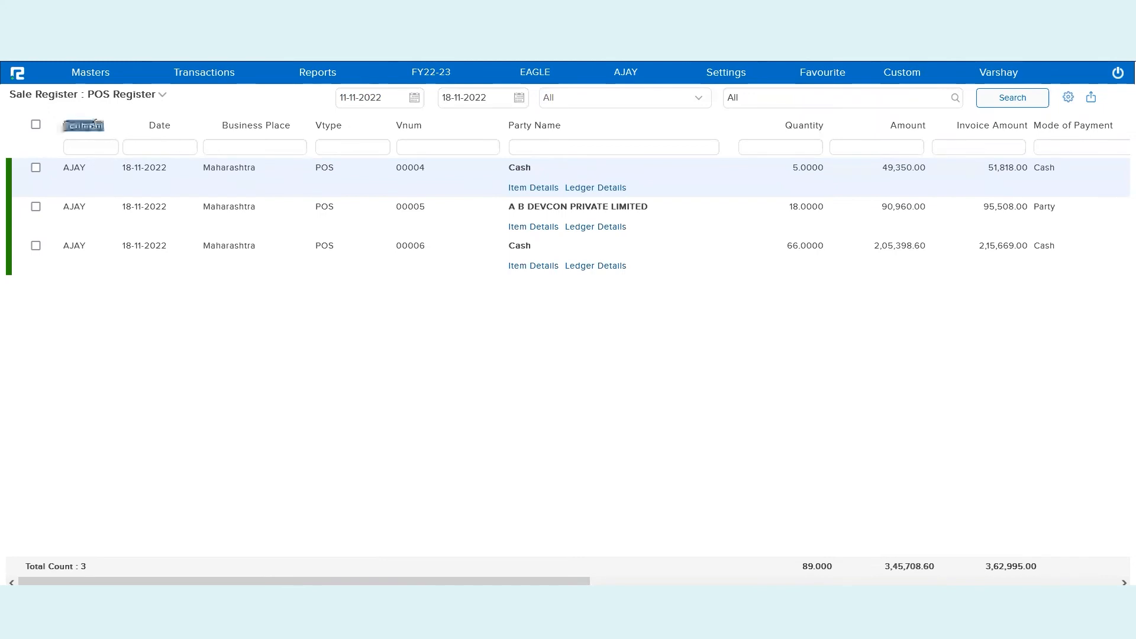
{"action": "triple_click", "coordinate": [262, 126]}
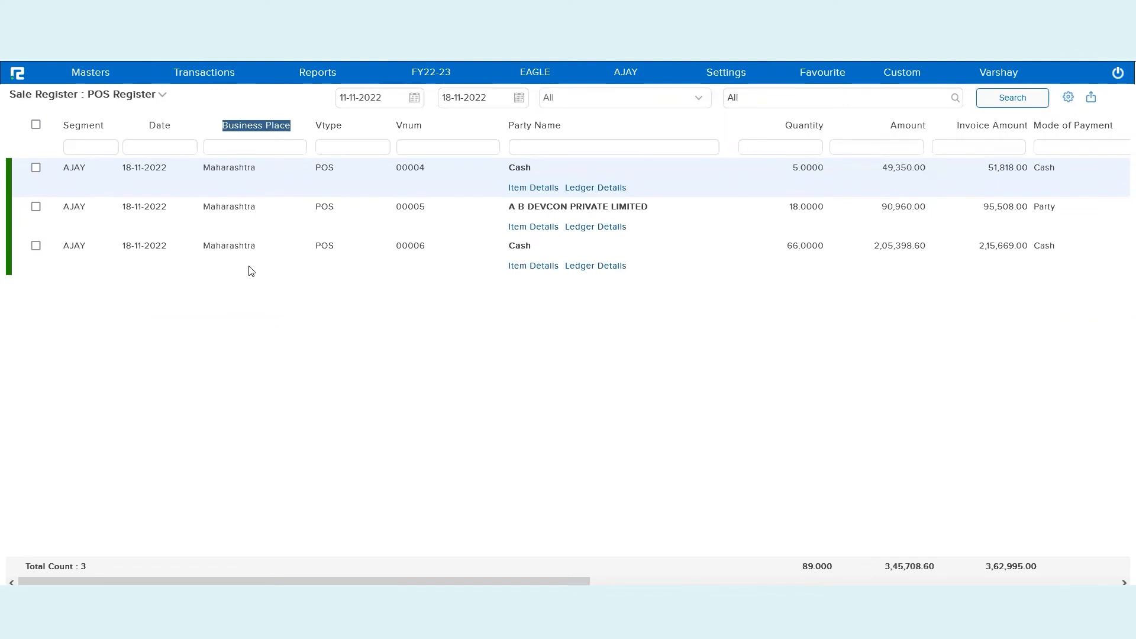
{"action": "double_click", "coordinate": [334, 124]}
{"action": "double_click", "coordinate": [414, 125]}
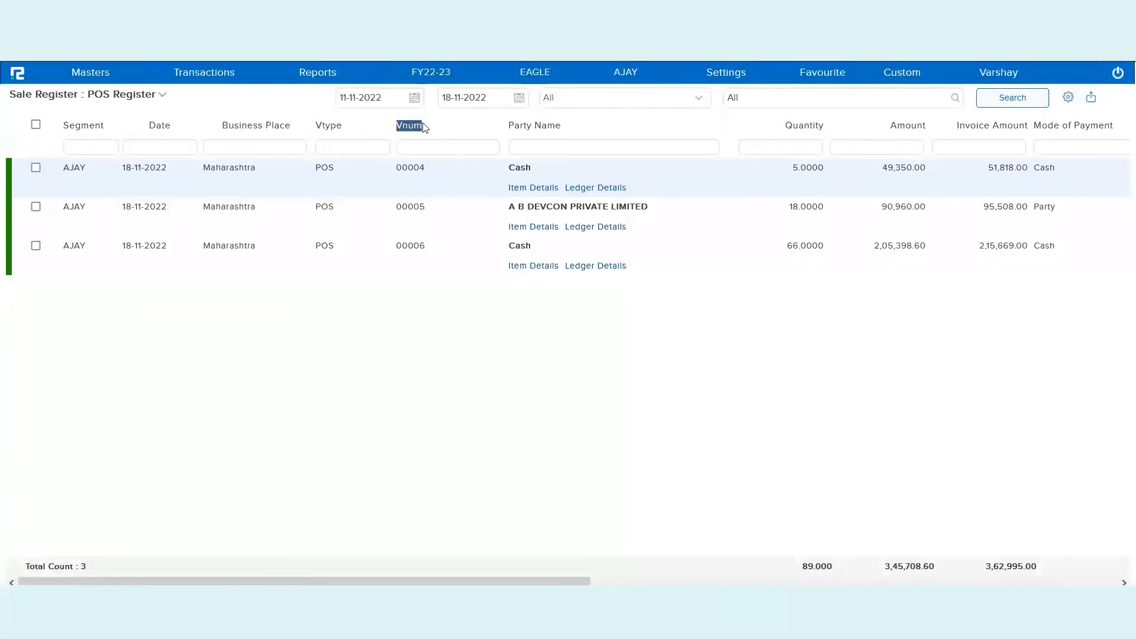
{"action": "triple_click", "coordinate": [561, 125]}
Review the Quantity through Customer Name columns, then open the report's export options
{"action": "scroll", "coordinate": [806, 241], "scroll_direction": "right", "scroll_amount": 5}
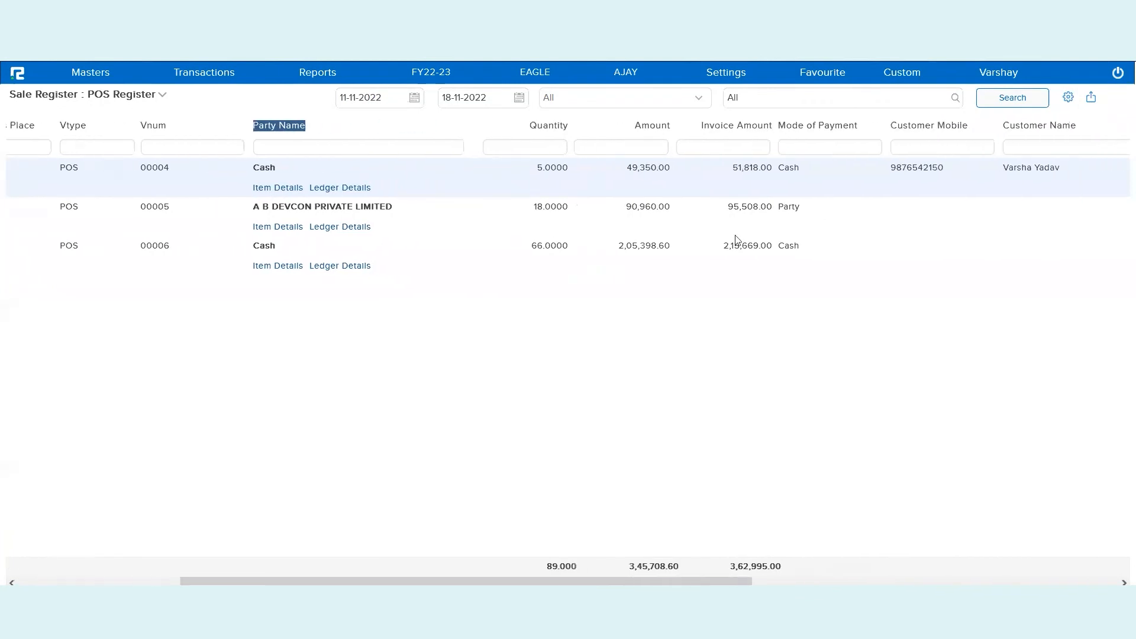
{"action": "double_click", "coordinate": [562, 131]}
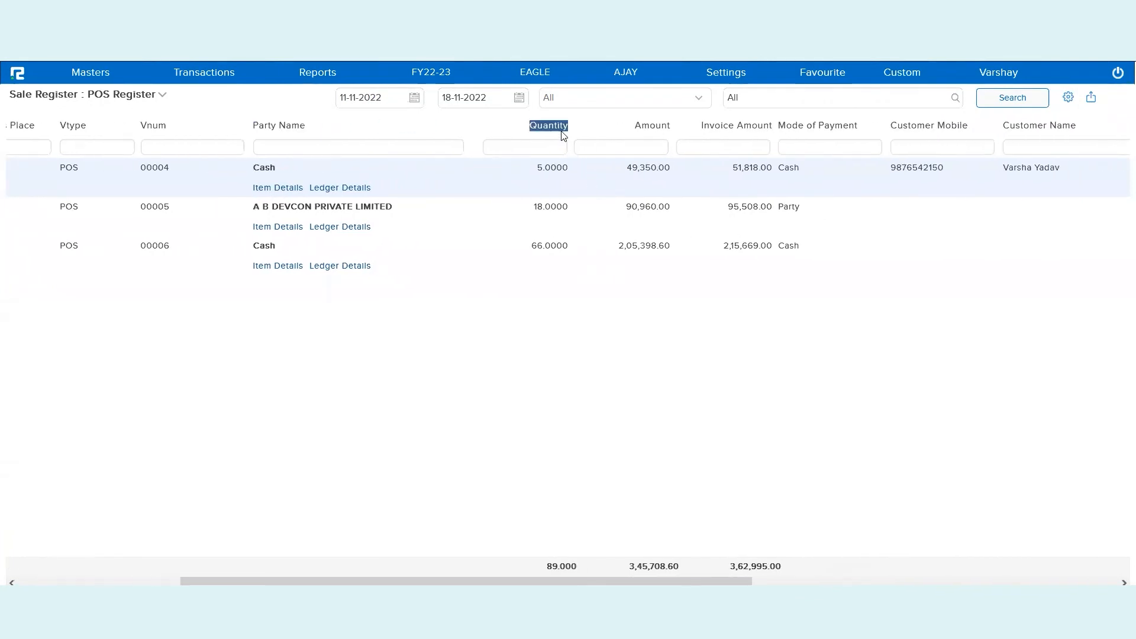
{"action": "double_click", "coordinate": [668, 125]}
{"action": "double_click", "coordinate": [731, 125]}
{"action": "triple_click", "coordinate": [852, 125]}
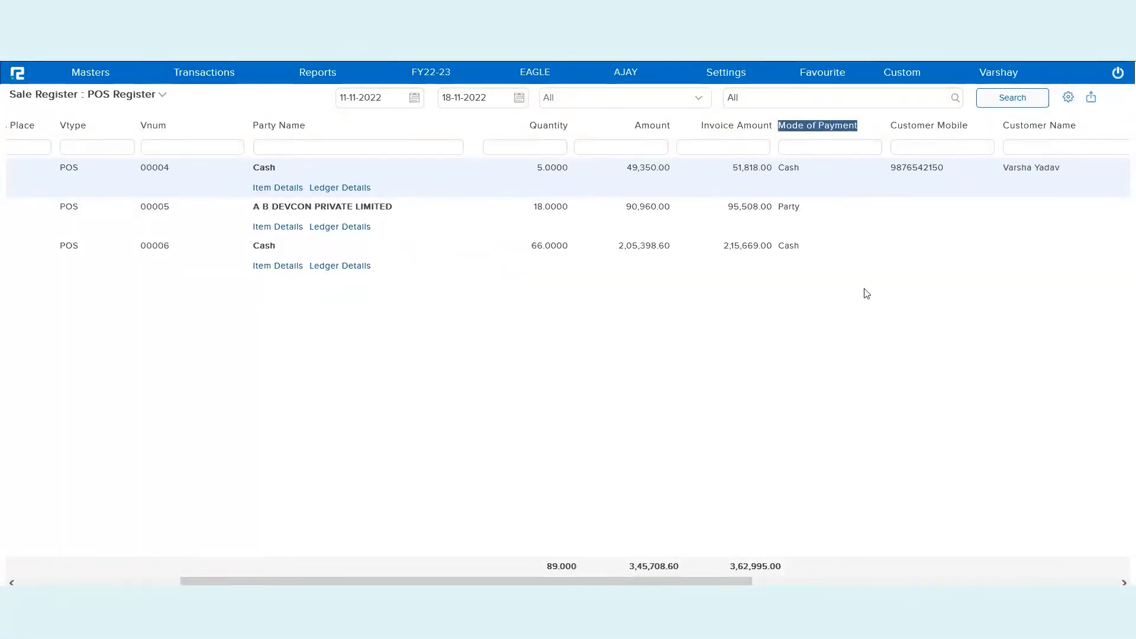
{"action": "scroll", "coordinate": [864, 294], "scroll_direction": "right", "scroll_amount": 5}
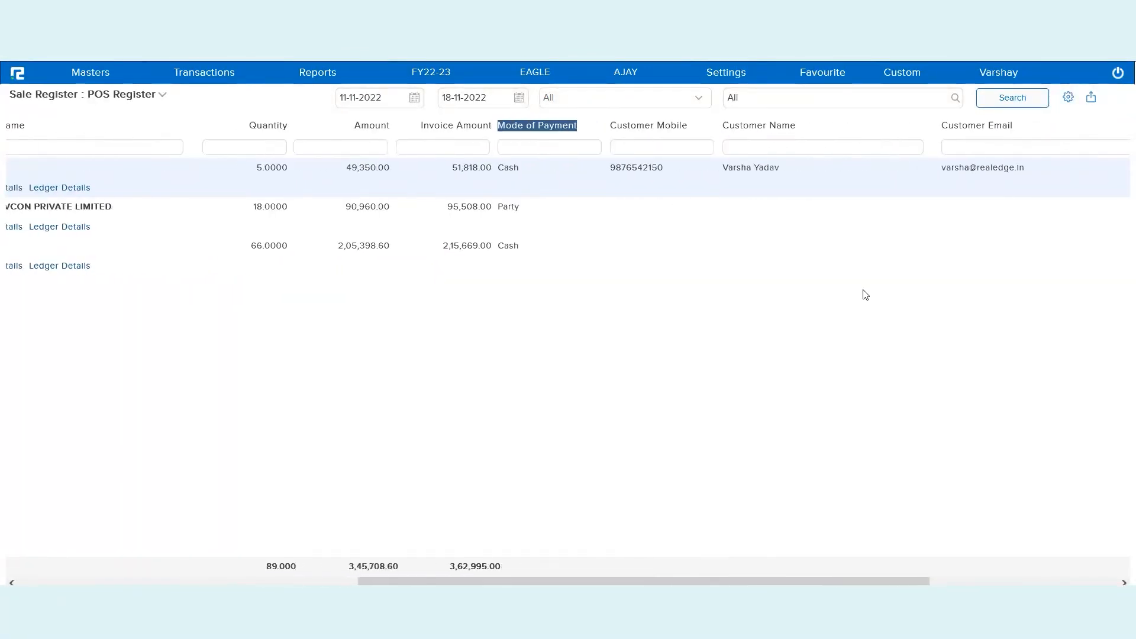
{"action": "triple_click", "coordinate": [681, 124]}
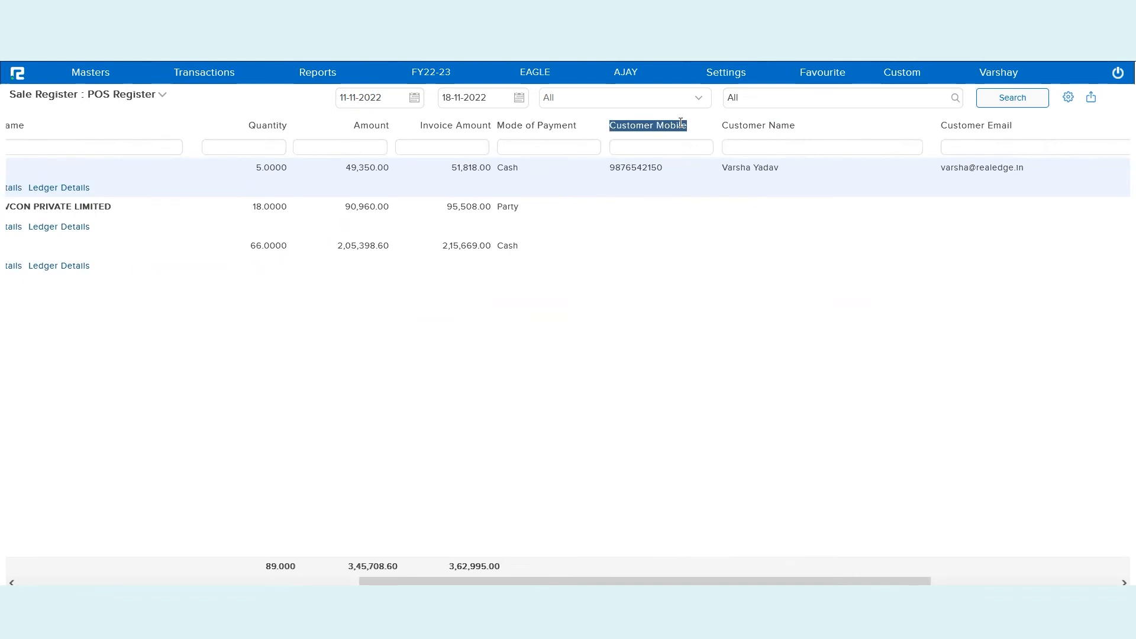
{"action": "triple_click", "coordinate": [789, 124]}
{"action": "scroll", "coordinate": [991, 296], "scroll_direction": "right", "scroll_amount": 5}
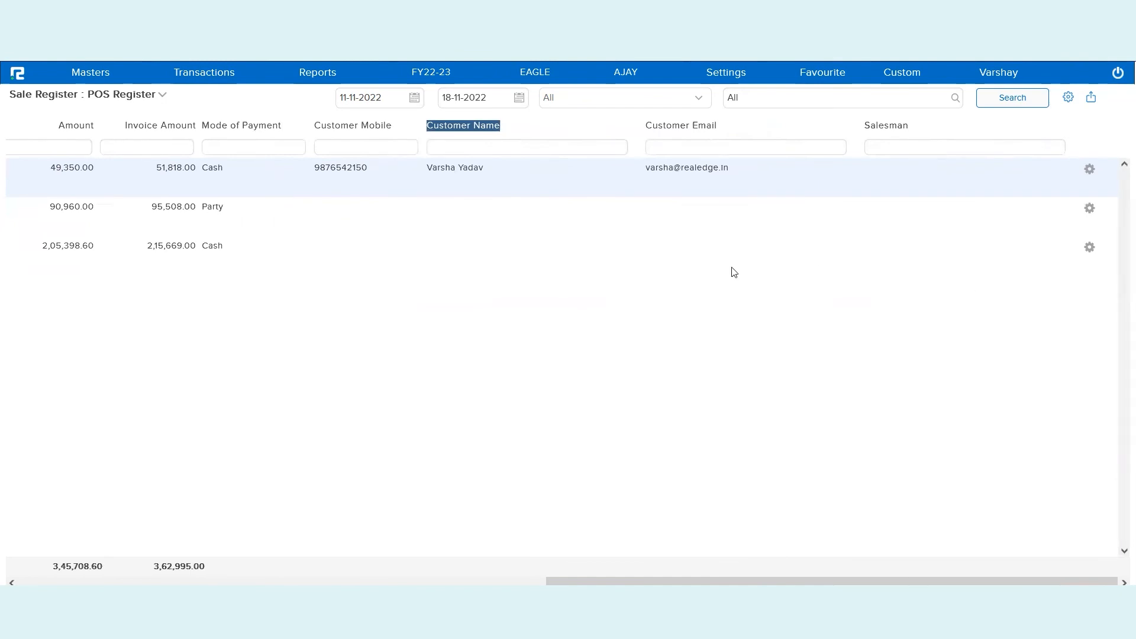
{"action": "left_click", "coordinate": [1091, 103]}
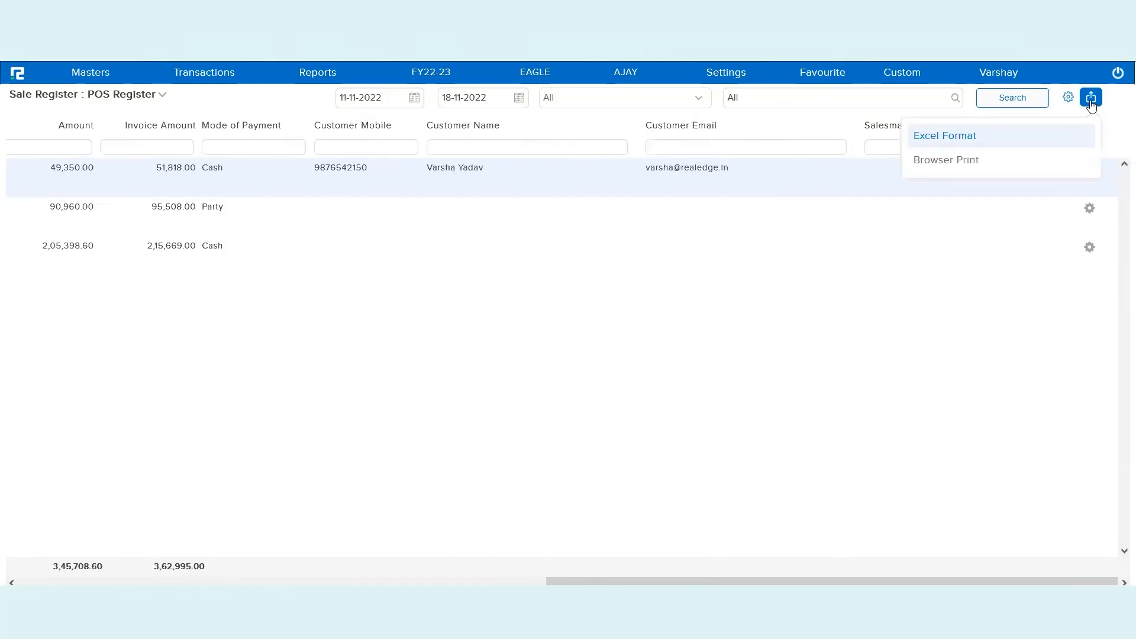
Export the POS Register to Excel, let Excel recover the workbook and dismiss the repair report
{"action": "left_click", "coordinate": [932, 142]}
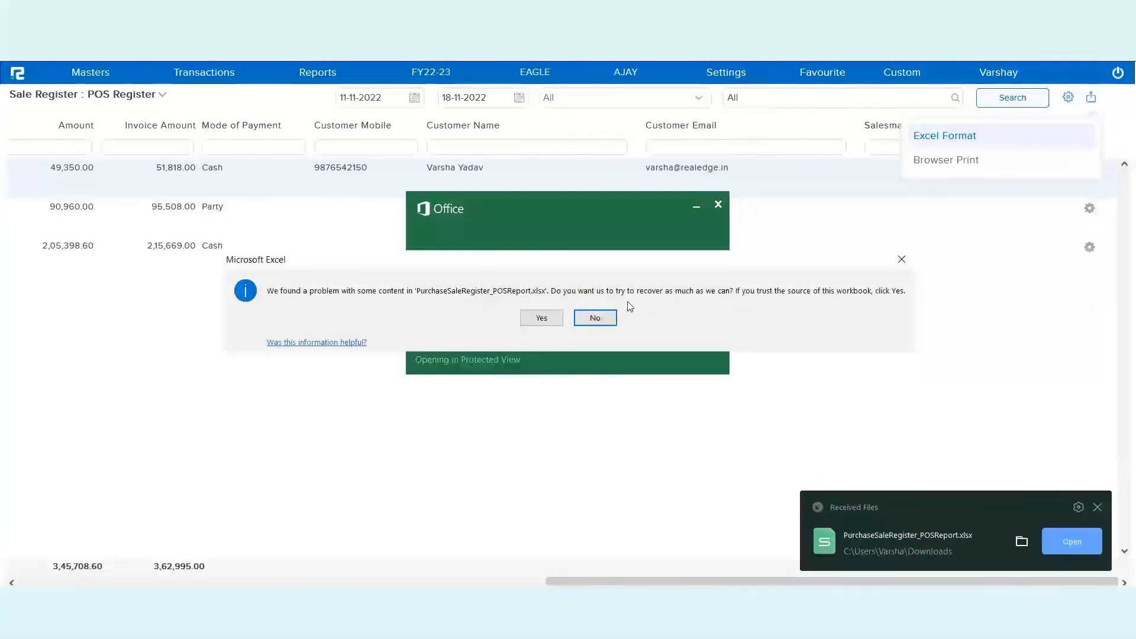
{"action": "left_click", "coordinate": [541, 317]}
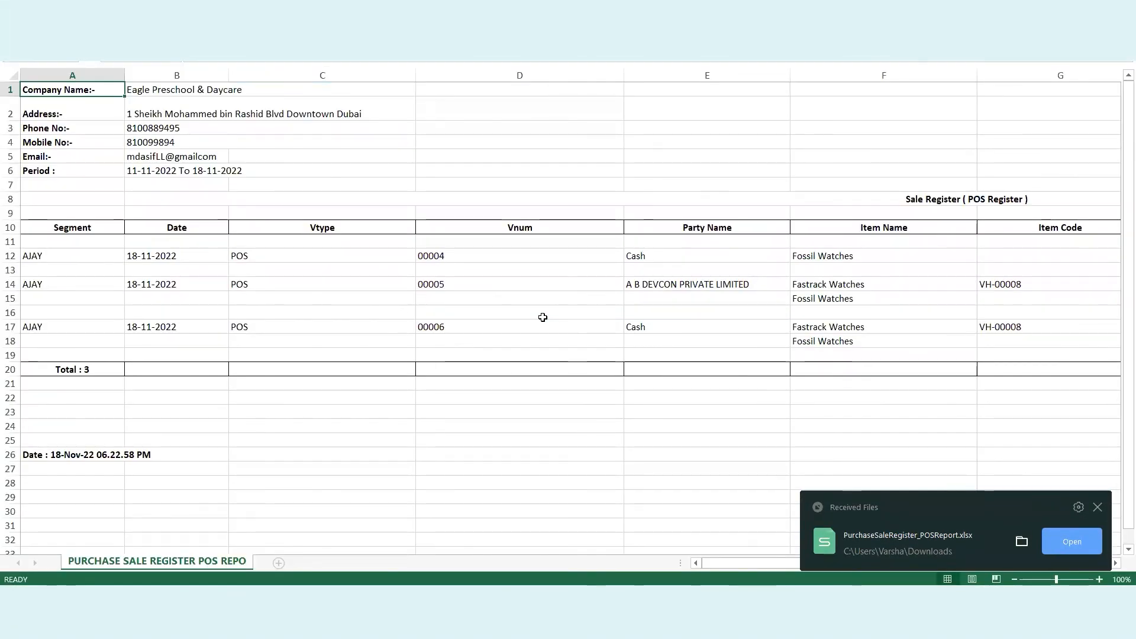
{"action": "scroll", "coordinate": [840, 302], "scroll_direction": "right", "scroll_amount": 5}
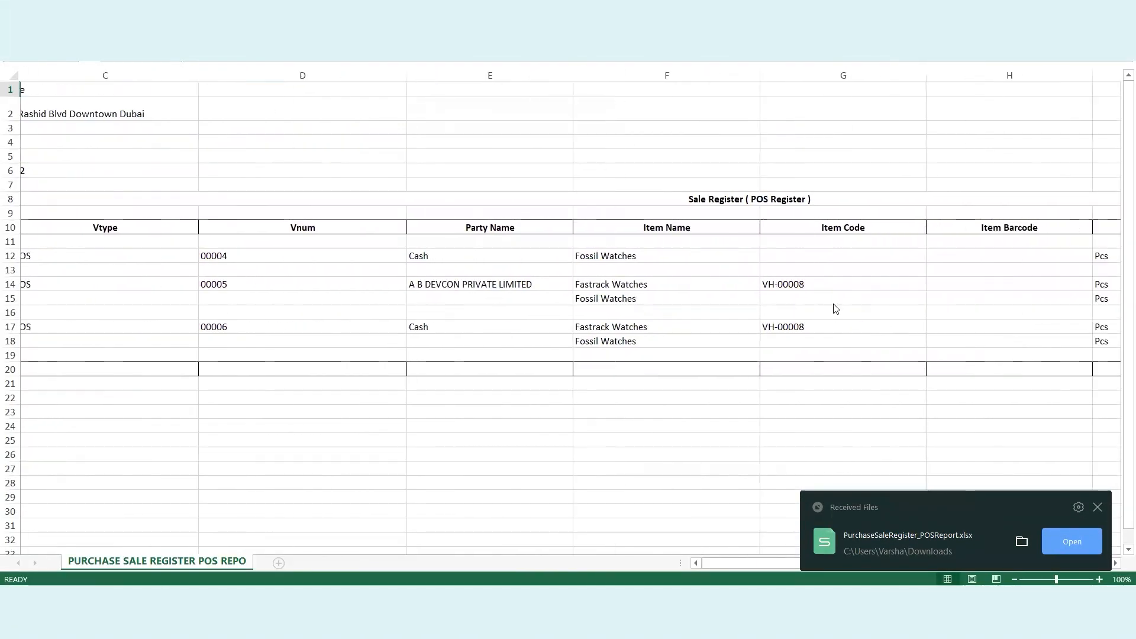
{"action": "scroll", "coordinate": [835, 308], "scroll_direction": "right", "scroll_amount": 4}
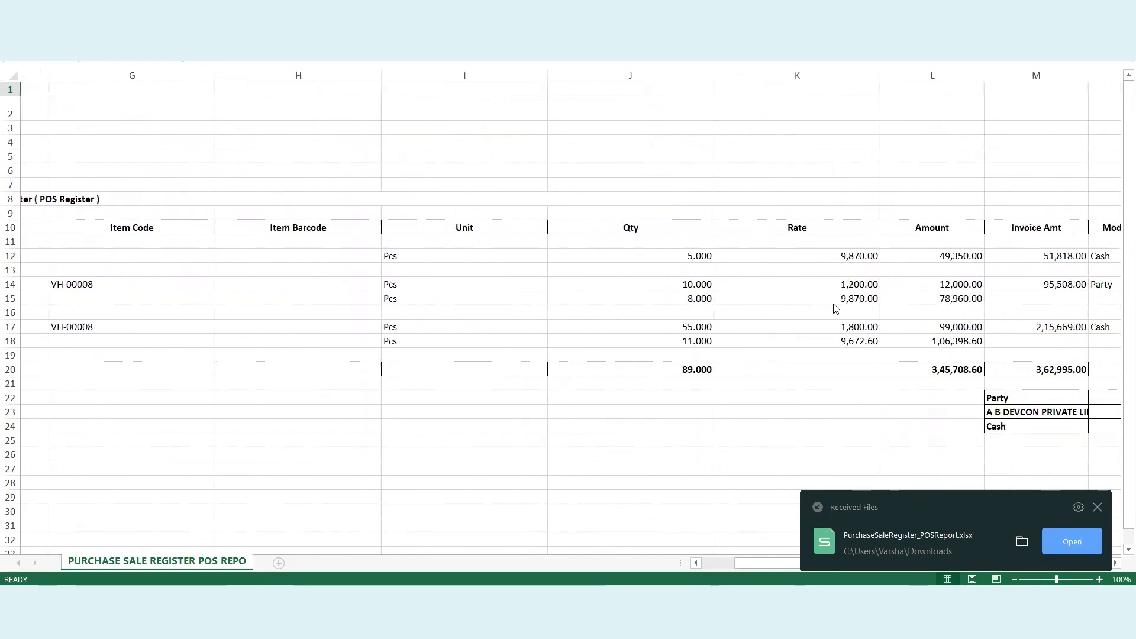
{"action": "scroll", "coordinate": [836, 308], "scroll_direction": "right", "scroll_amount": 1}
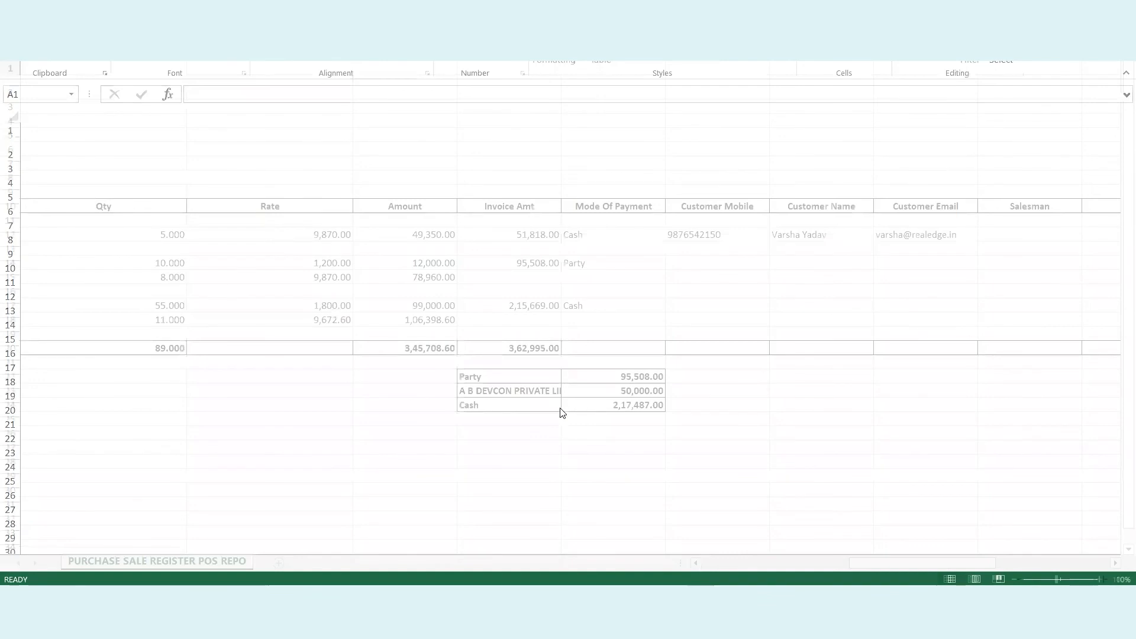
{"action": "left_click", "coordinate": [723, 370]}
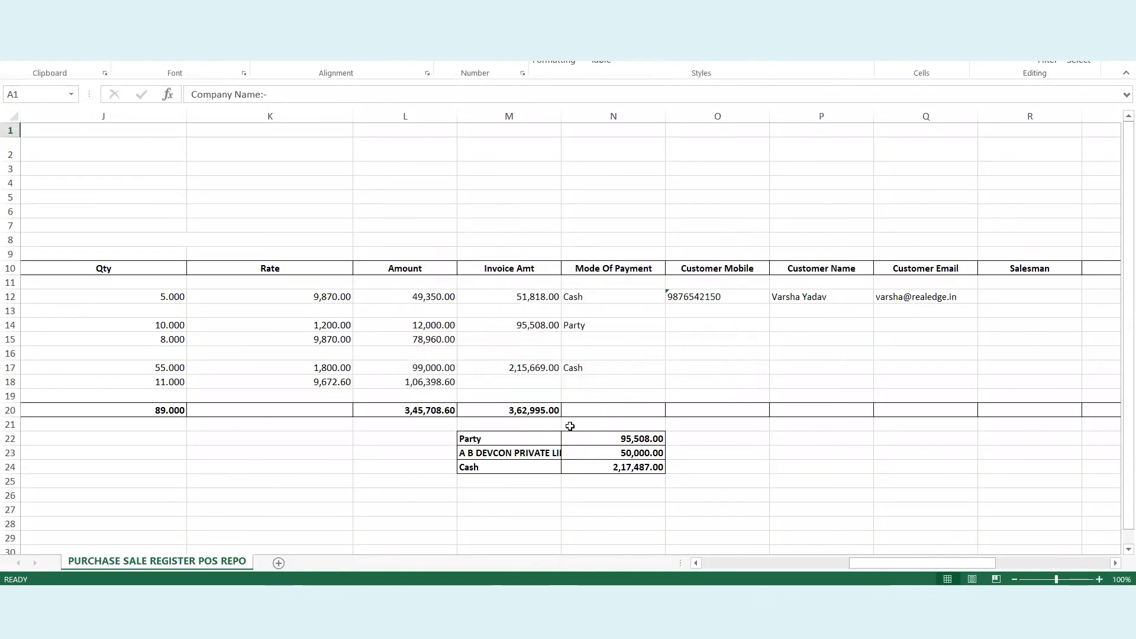
Check the Party and Cash amounts, then autofit column M to show A B DEVCON PRIVATE LIMITED
{"action": "left_click", "coordinate": [526, 437]}
{"action": "key", "text": "Right"}
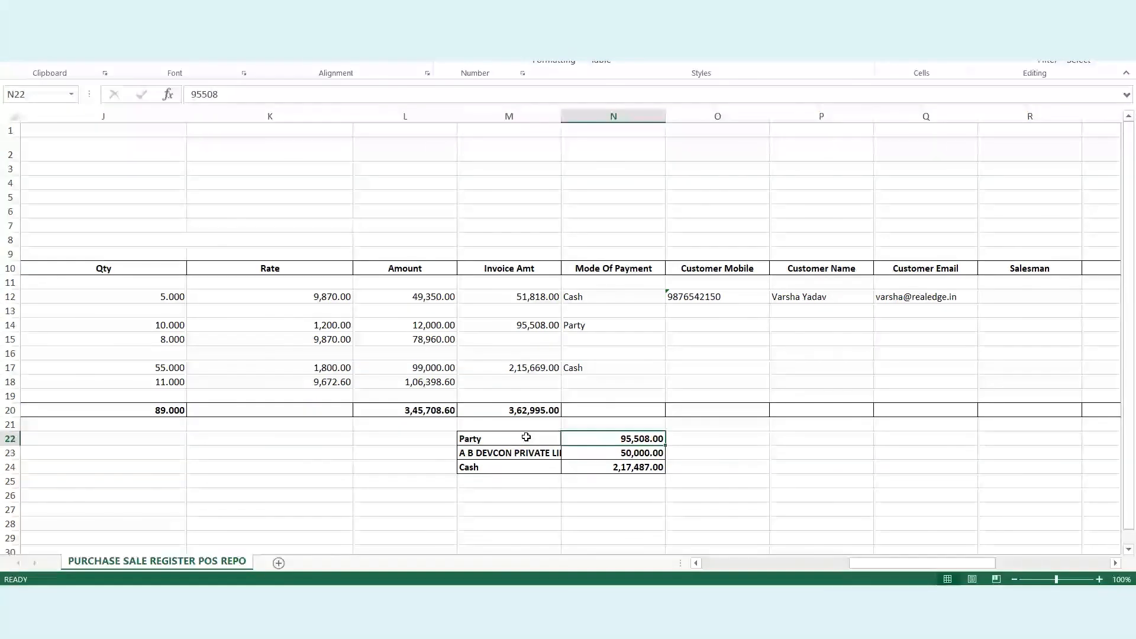
{"action": "key", "text": "Down"}
{"action": "key", "text": "Left"}
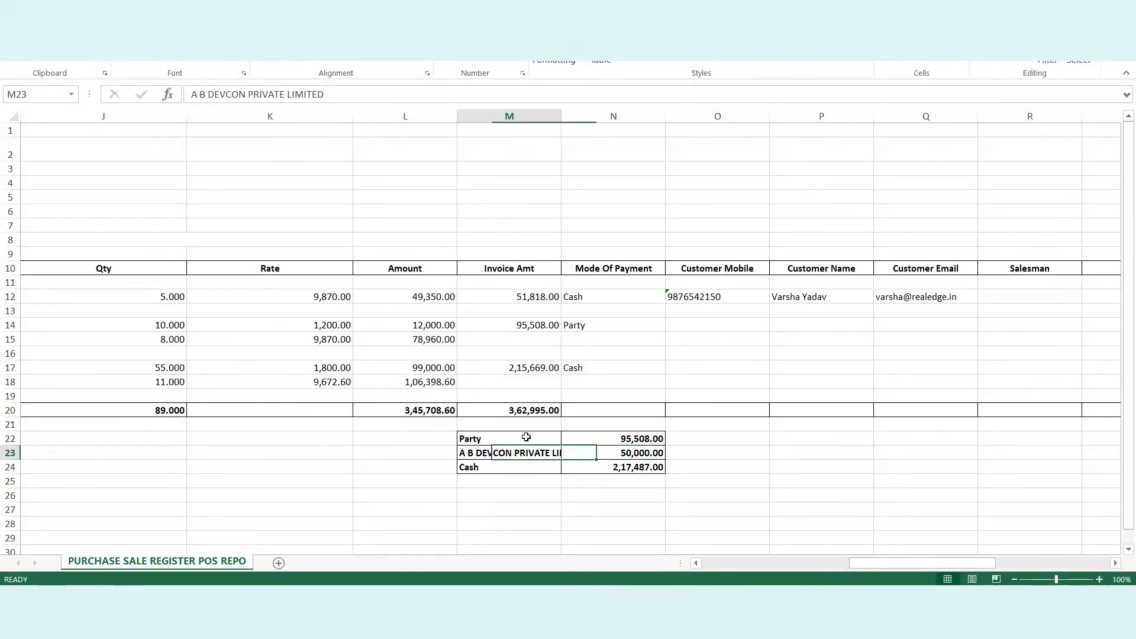
{"action": "key", "text": "Down"}
{"action": "key", "text": "Right"}
{"action": "key", "text": "Up"}
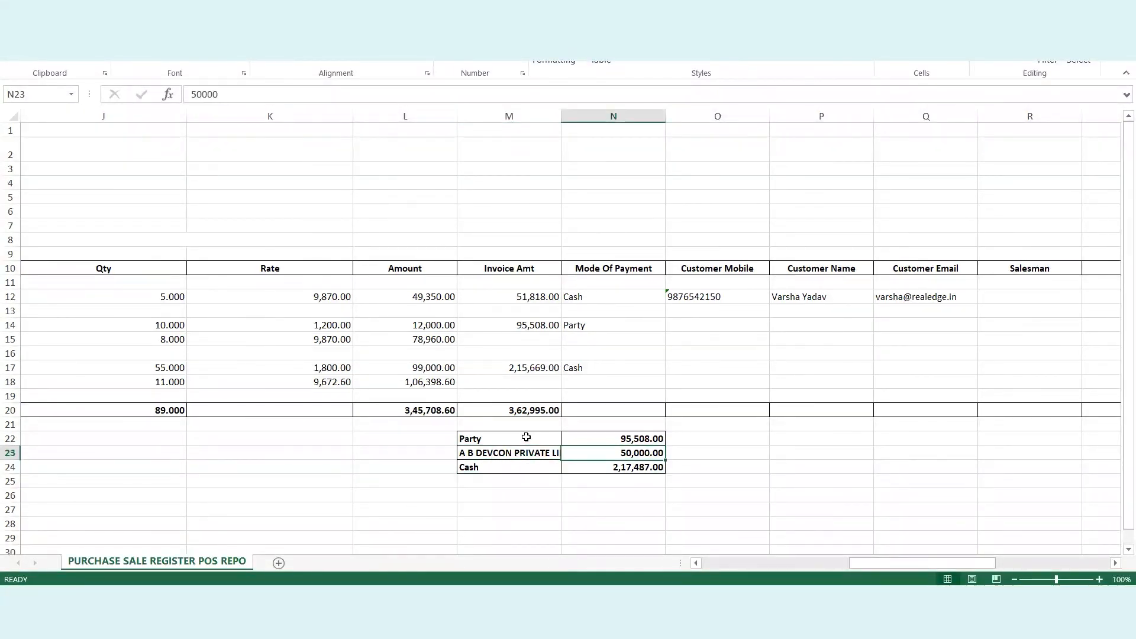
{"action": "key", "text": "Left"}
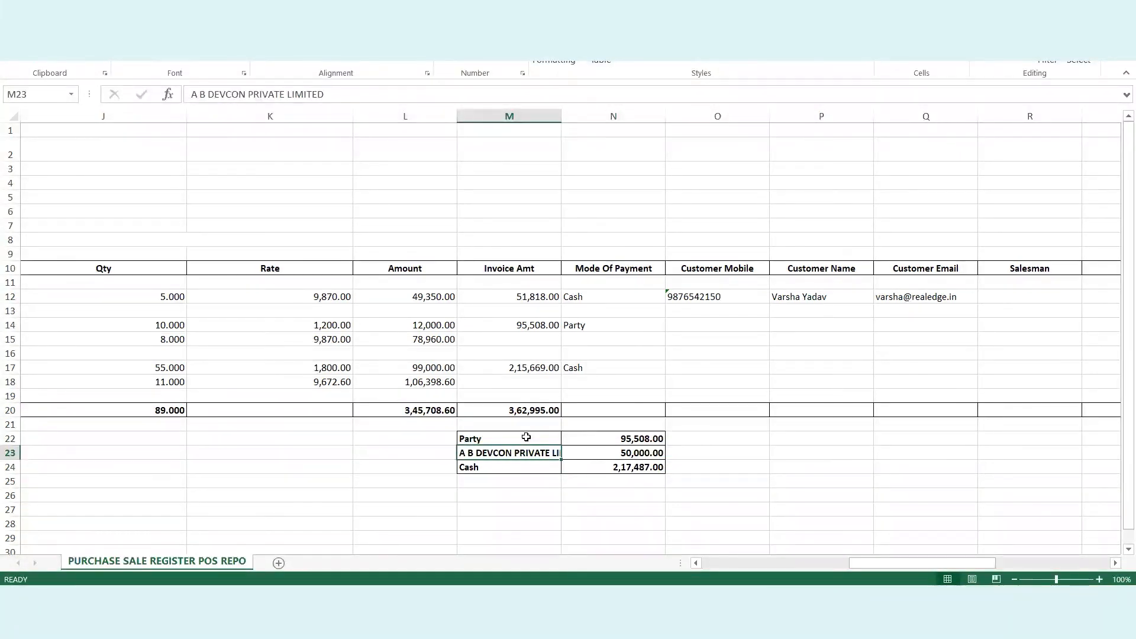
{"action": "double_click", "coordinate": [561, 116]}
{"action": "left_click", "coordinate": [678, 457]}
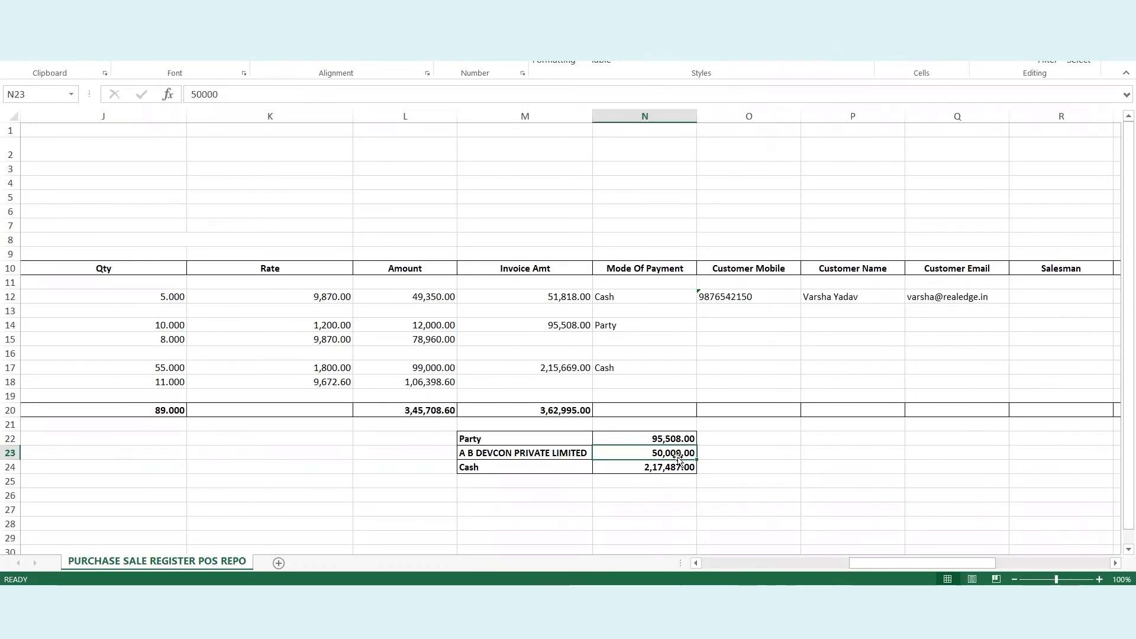
{"action": "key", "text": "Right"}
{"action": "key", "text": "Right"}
{"action": "key", "text": "Right"}
{"action": "key", "text": "Right"}
{"action": "key", "text": "Right"}
{"action": "key", "text": "Right"}
{"action": "key", "text": "Right"}
{"action": "key", "text": "Right"}
{"action": "key", "text": "Right"}
{"action": "key", "text": "Right"}
{"action": "key", "text": "Right"}
{"action": "key", "text": "Right"}
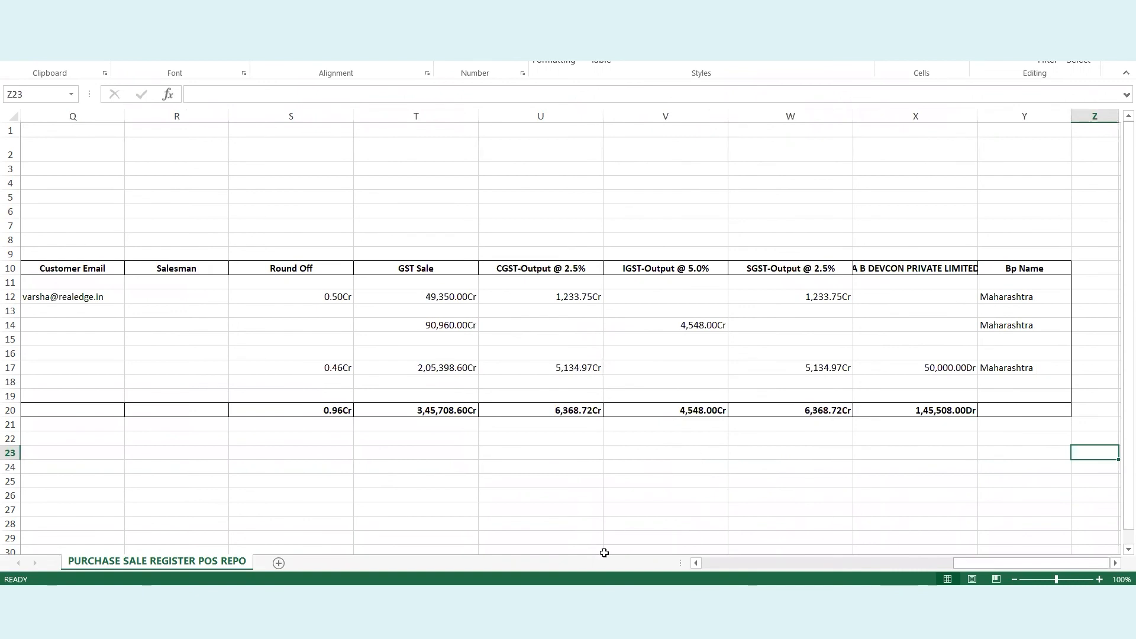
Close the leftover Sale Edit window, return to the Sale Register page and review the bill's date line
{"action": "left_click", "coordinate": [576, 596]}
{"action": "left_click", "coordinate": [717, 493]}
{"action": "left_click", "coordinate": [601, 522]}
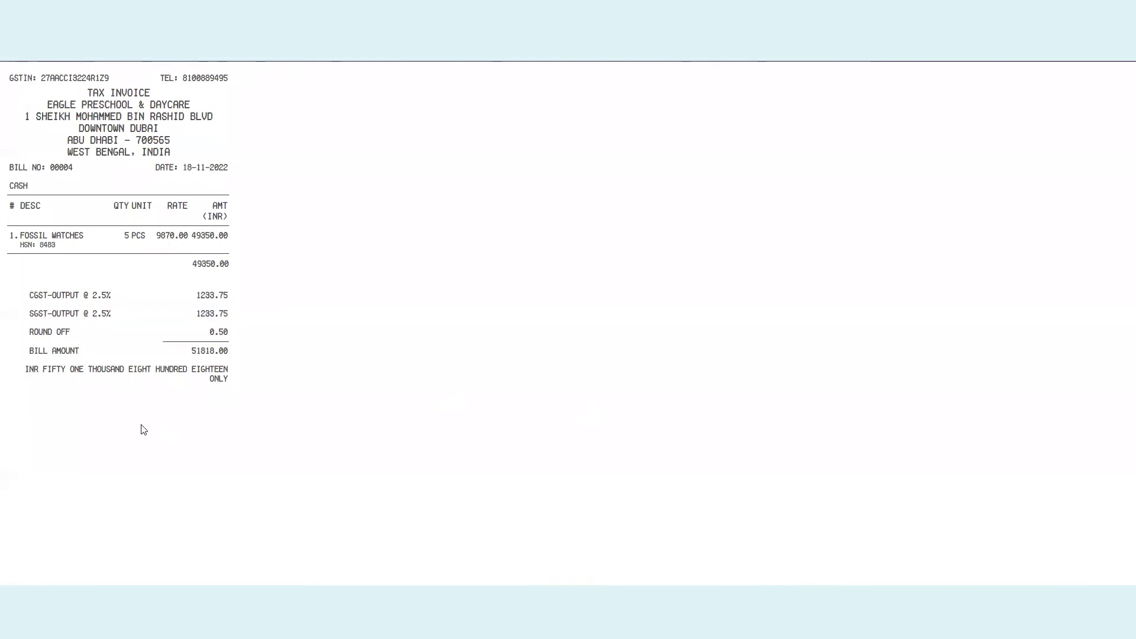
{"action": "triple_click", "coordinate": [182, 168]}
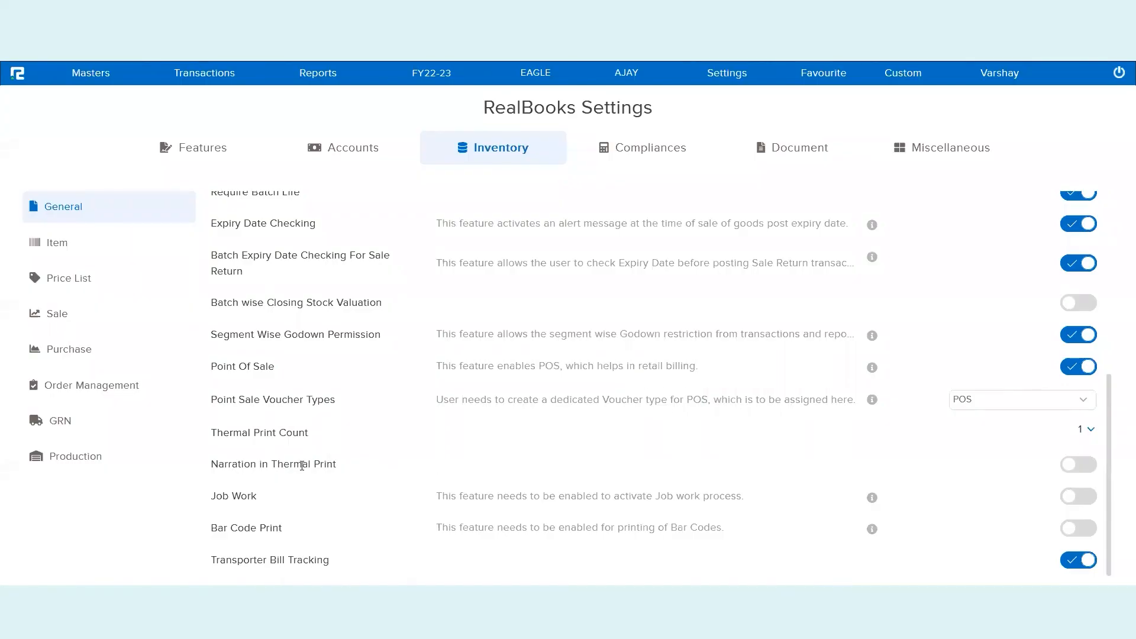
Switch on Narration in Thermal Print in the Inventory general settings
{"action": "triple_click", "coordinate": [301, 465]}
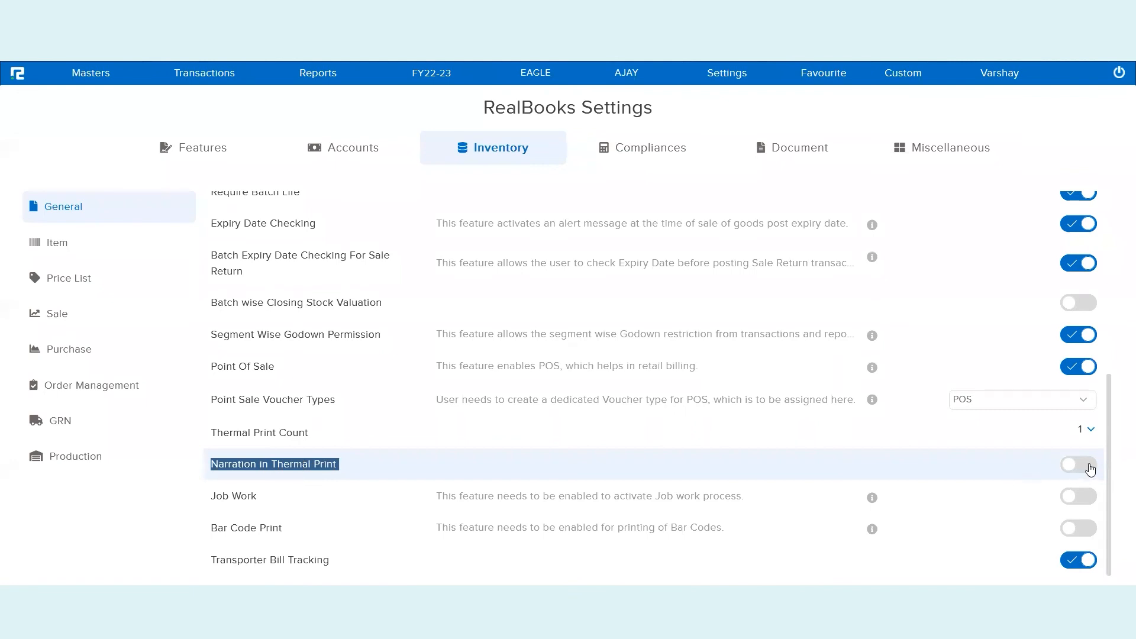
{"action": "left_click", "coordinate": [1090, 467]}
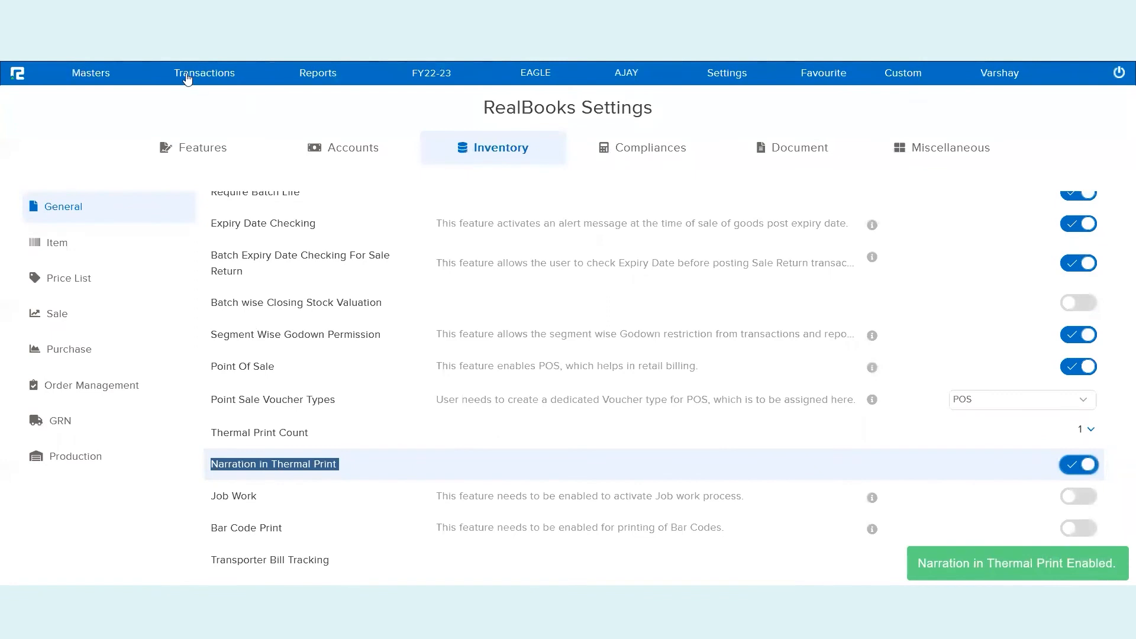
{"action": "left_click", "coordinate": [318, 81]}
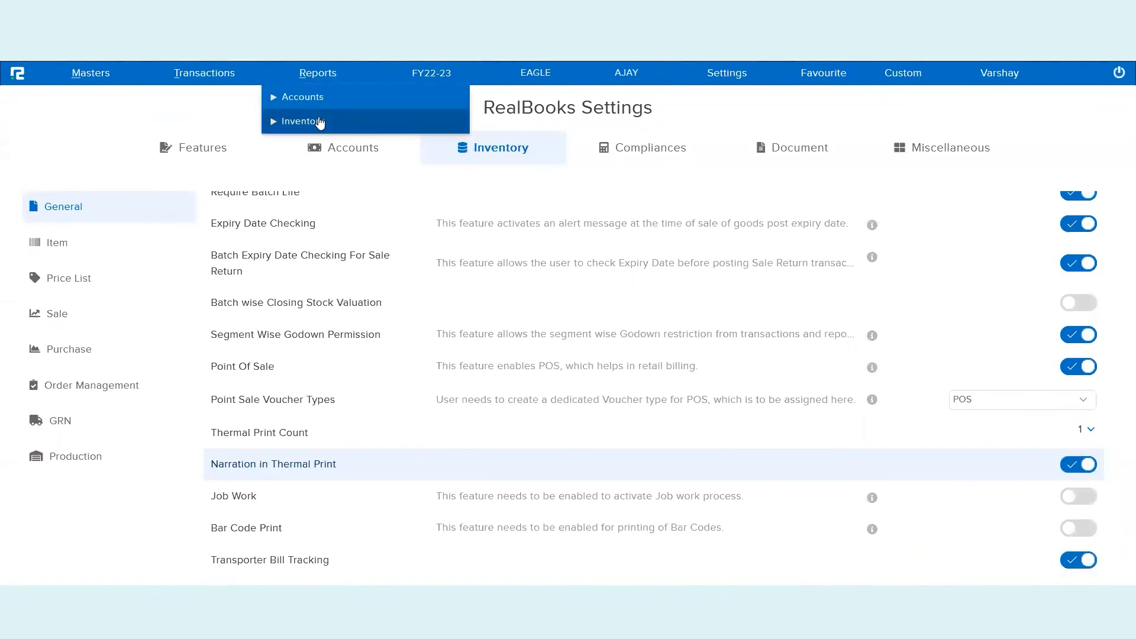
Open voucher 00004 from the 18-11-2022 Day Book and preview its thermal Sale Point Print bill
{"action": "left_click", "coordinate": [313, 98]}
{"action": "left_click", "coordinate": [318, 148]}
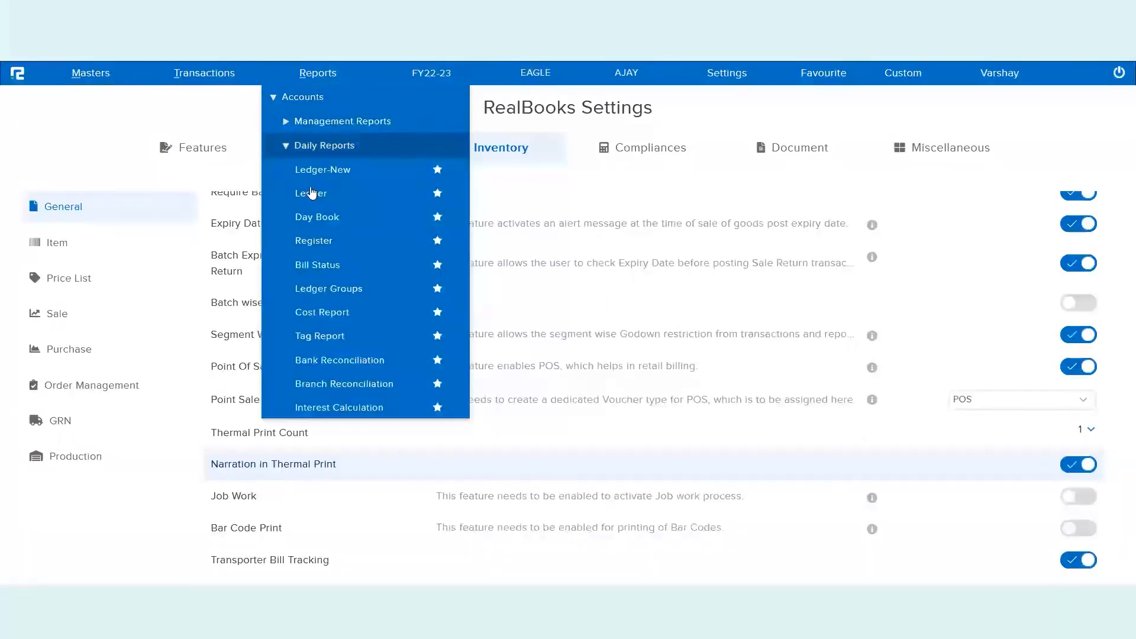
{"action": "left_click", "coordinate": [311, 218]}
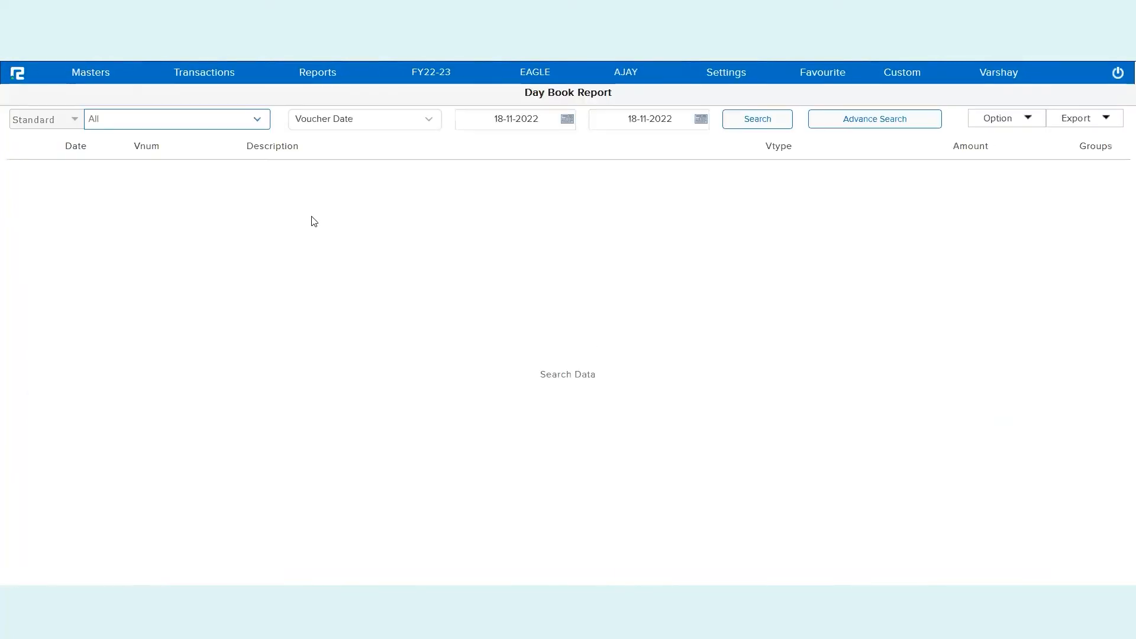
{"action": "left_click", "coordinate": [780, 119]}
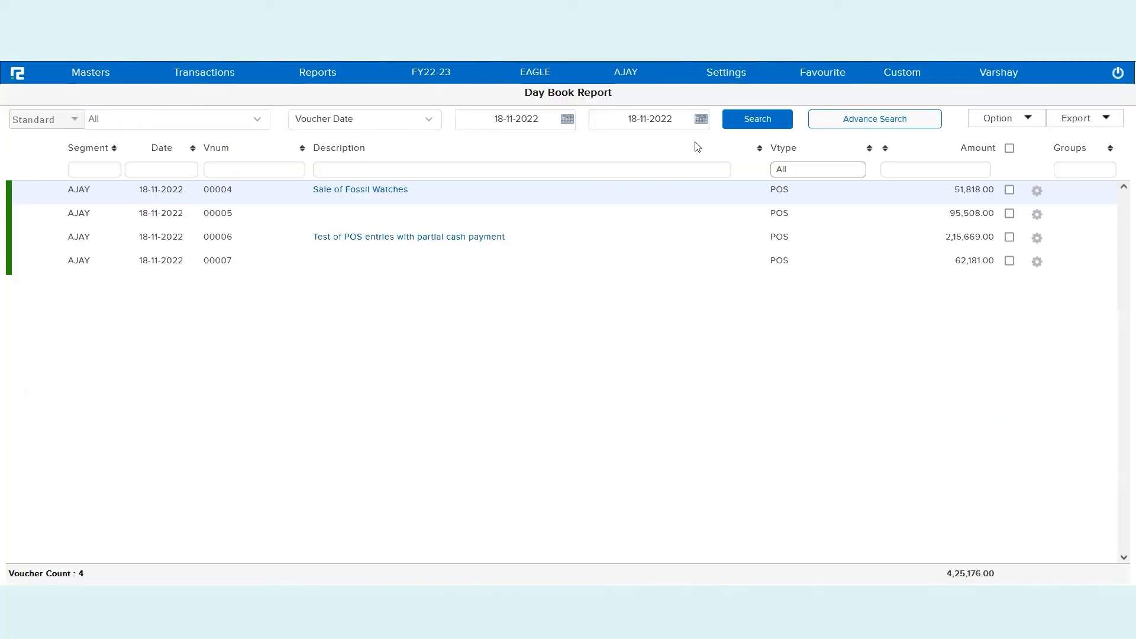
{"action": "left_click", "coordinate": [348, 194]}
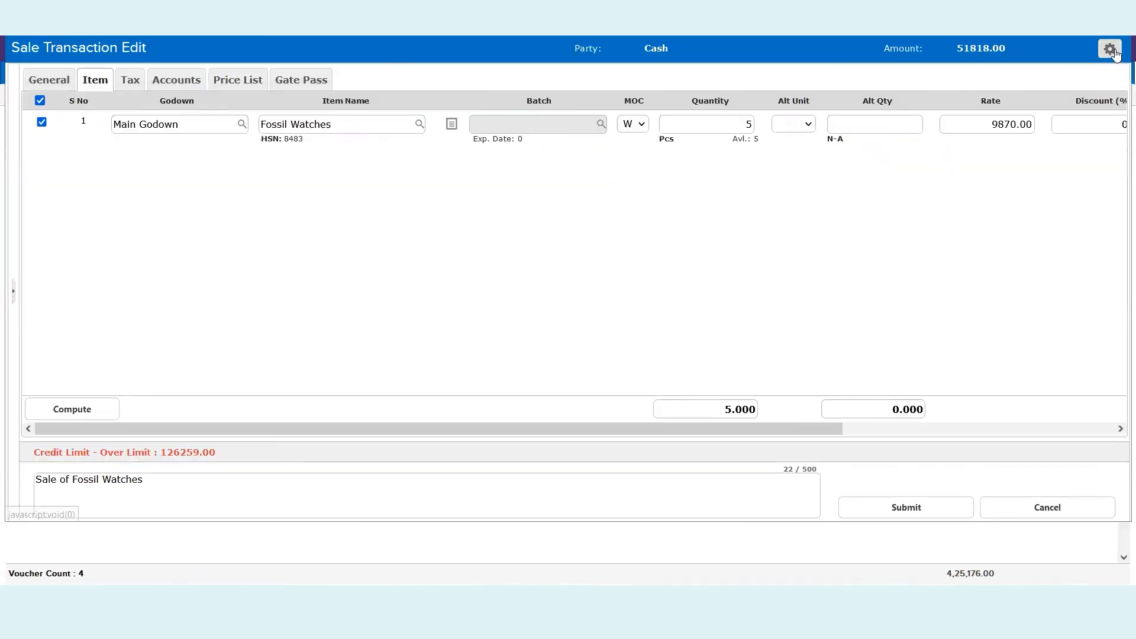
{"action": "left_click", "coordinate": [1109, 51]}
{"action": "left_click", "coordinate": [892, 358]}
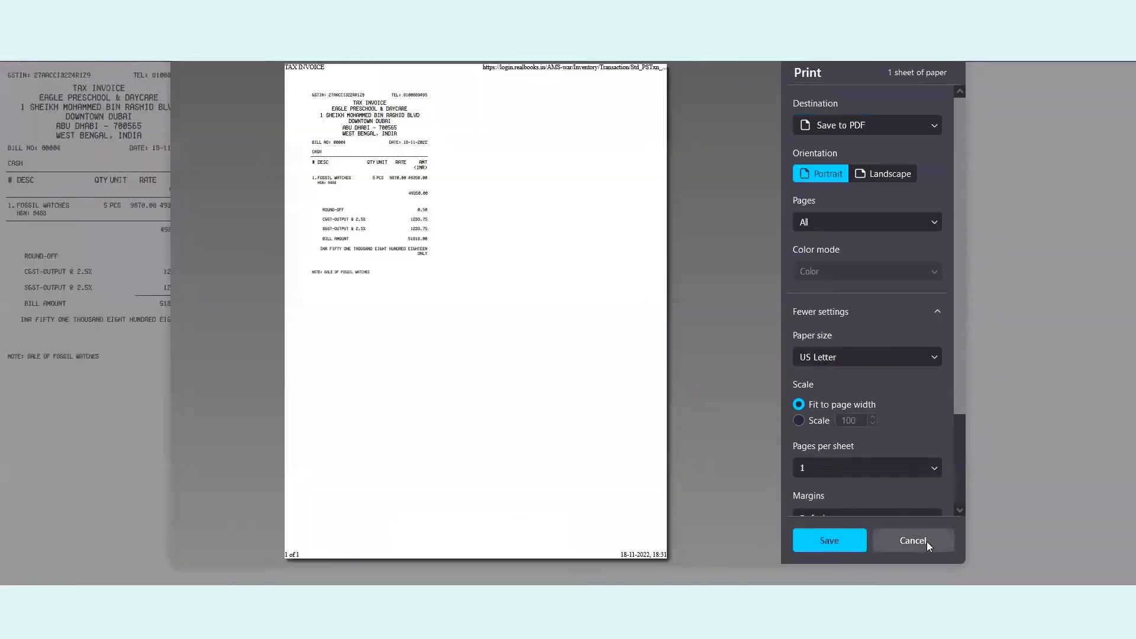
{"action": "left_click", "coordinate": [927, 541]}
{"action": "key", "text": "ctrl+plus"}
{"action": "key", "text": "ctrl+plus"}
{"action": "key", "text": "ctrl+plus"}
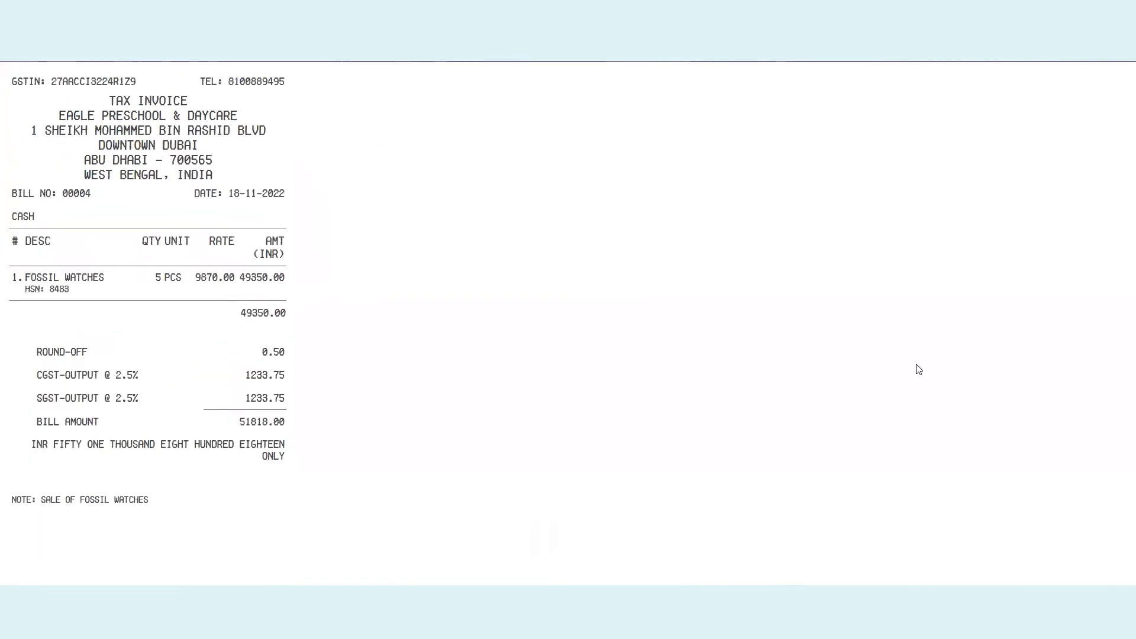